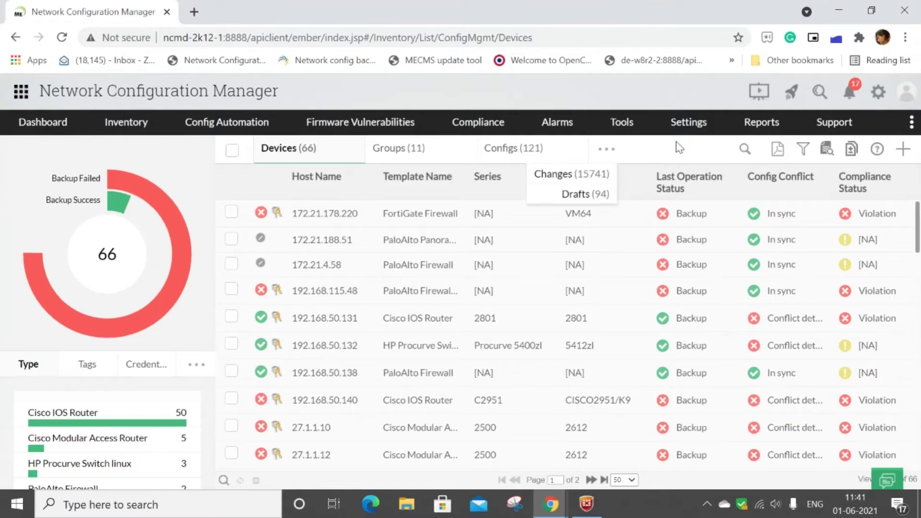
Open the Network Discovery page from the discovery settings
mouse_move(689, 132)
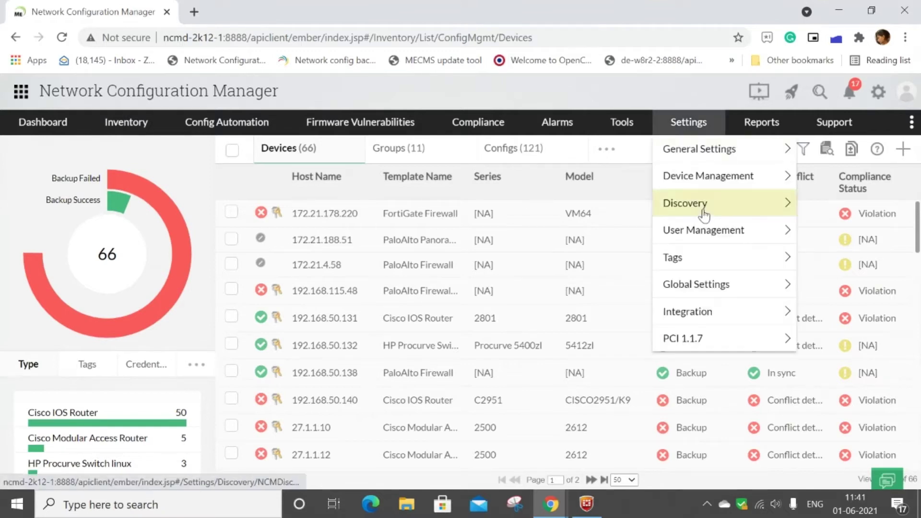
mouse_move(703, 214)
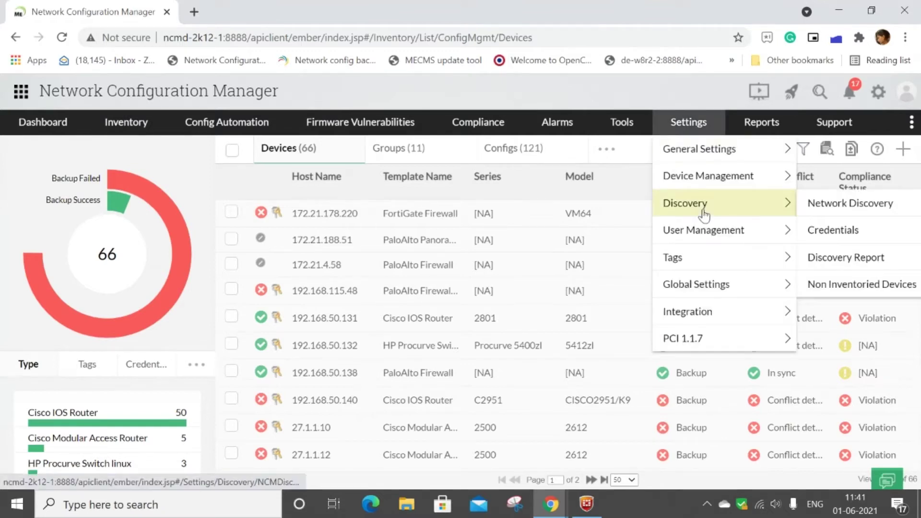
left_click(871, 210)
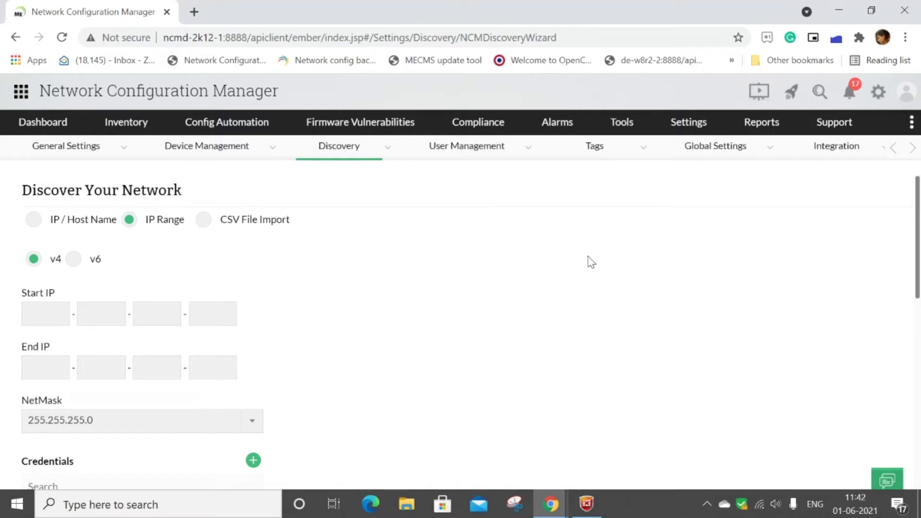
Compare the IP / Host Name, IP Range and CSV File Import discovery methods, ending on IP Range
left_click(33, 220)
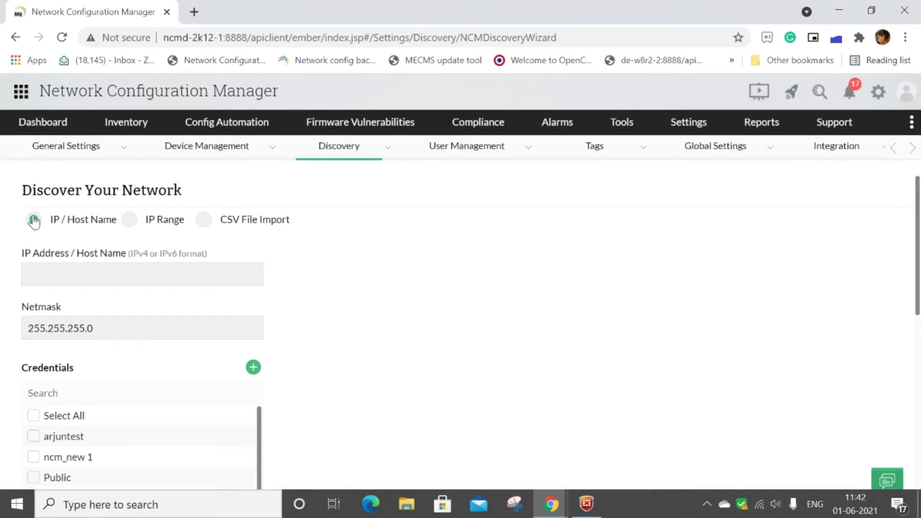
left_click(127, 230)
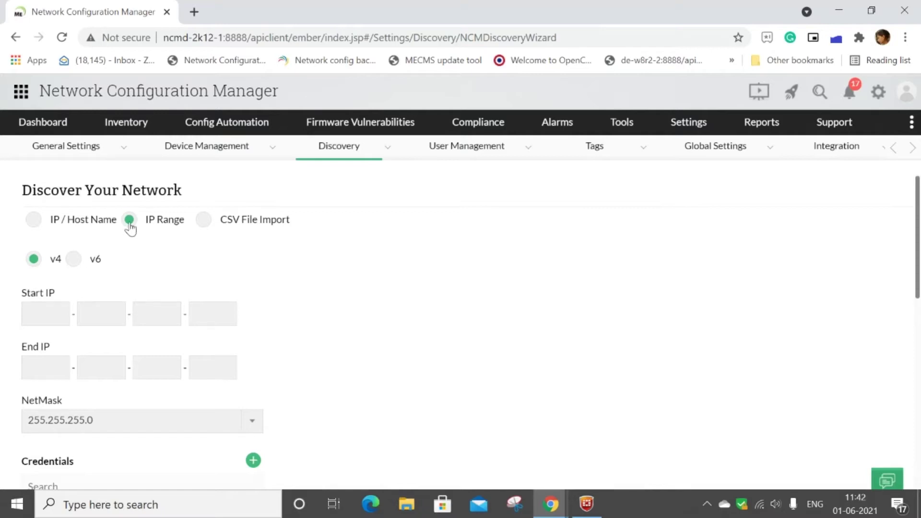
left_click(204, 221)
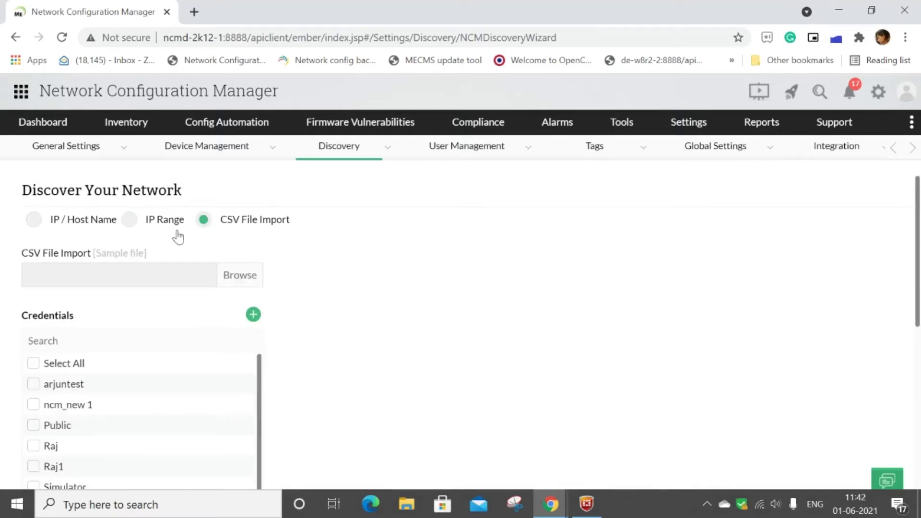
left_click(130, 221)
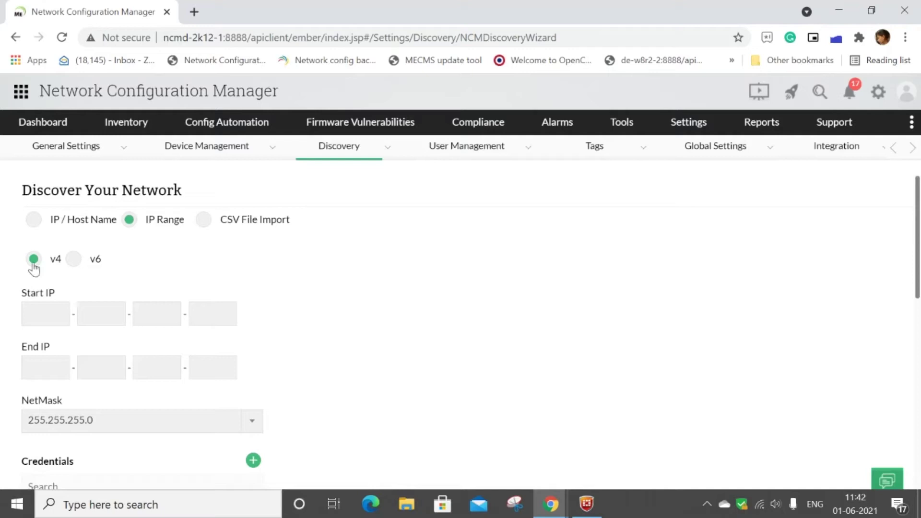
Set the IPv4 discovery range from start IP 191.168.50.131 to end IP 191.168.50.150
left_click(55, 305)
left_click(60, 357)
left_click(100, 345)
left_click(146, 344)
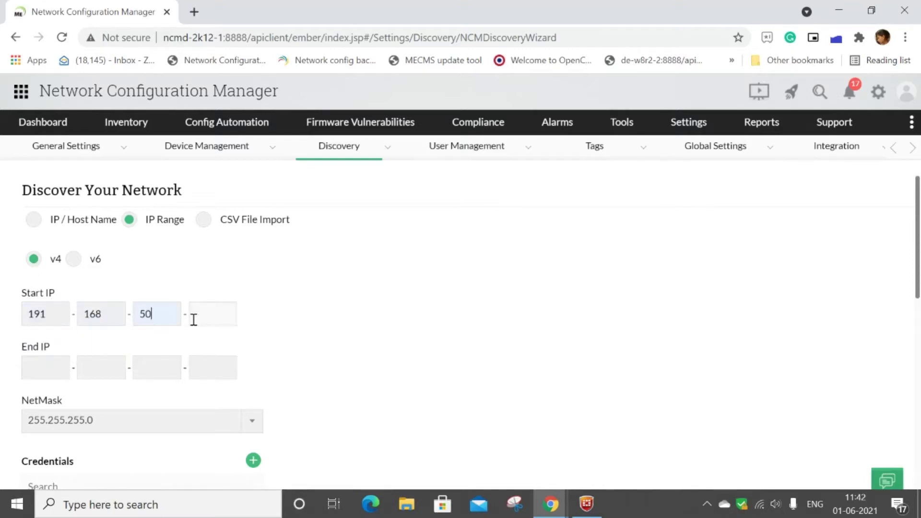
left_click(204, 344)
left_click(210, 372)
left_click(216, 401)
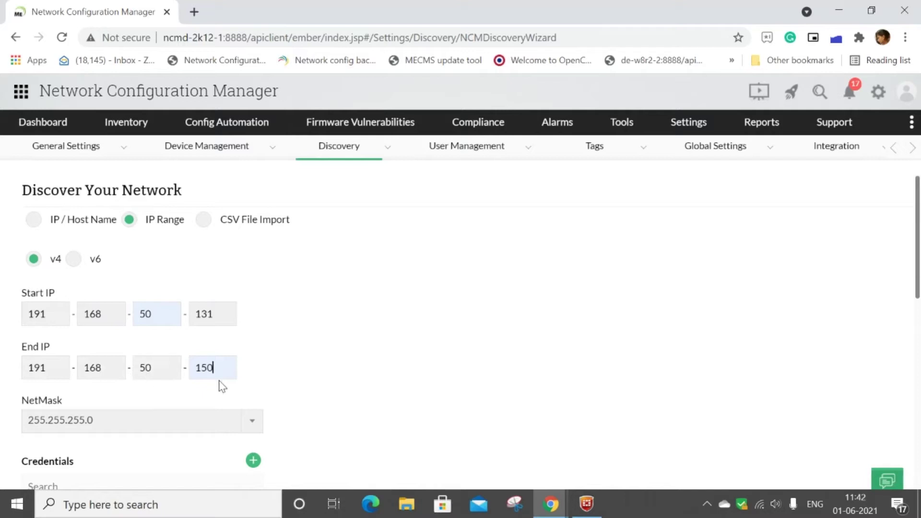
Review the available discovery credentials and select the Public credential
scroll(318, 364, "down", 5)
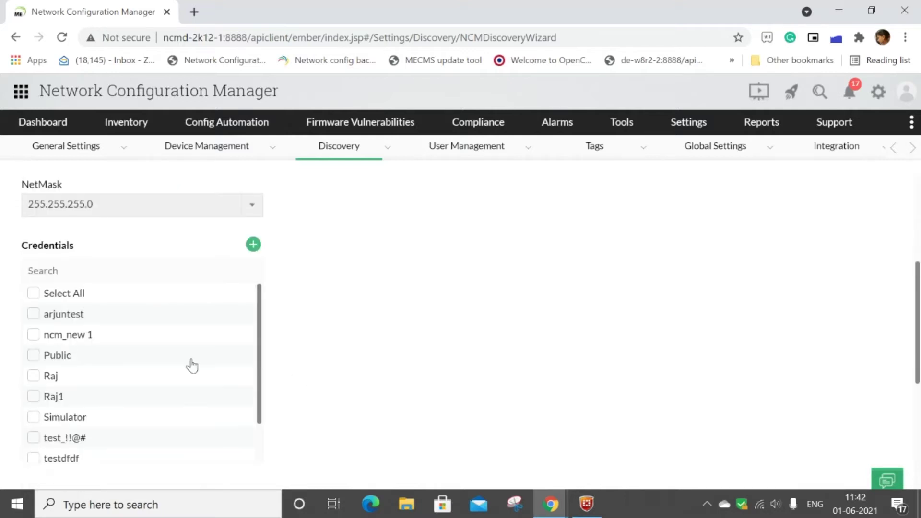
scroll(123, 367, "down", 1)
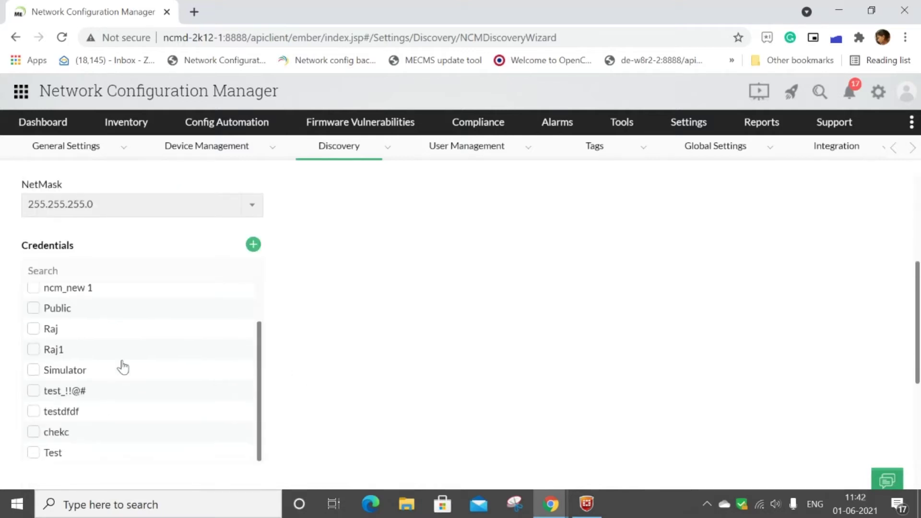
scroll(123, 367, "up", 1)
scroll(310, 336, "down", 2)
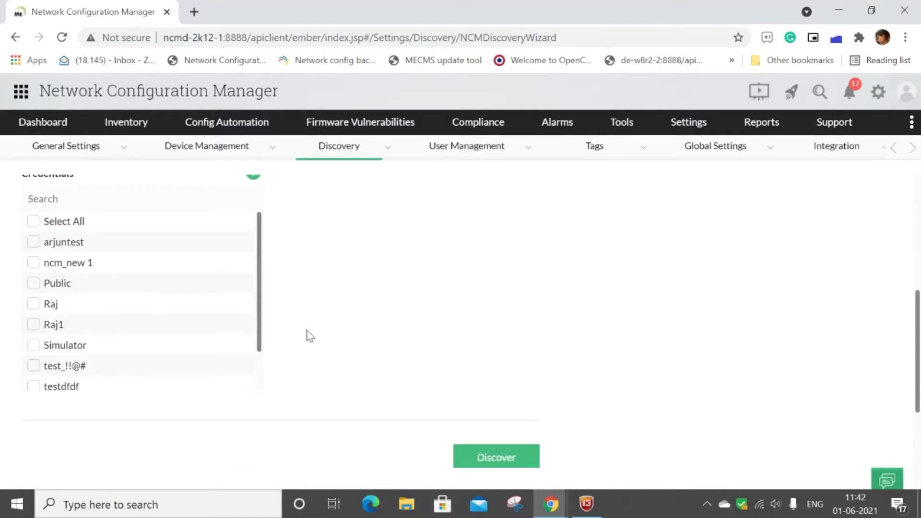
scroll(237, 307, "up", 7)
scroll(374, 321, "down", 3)
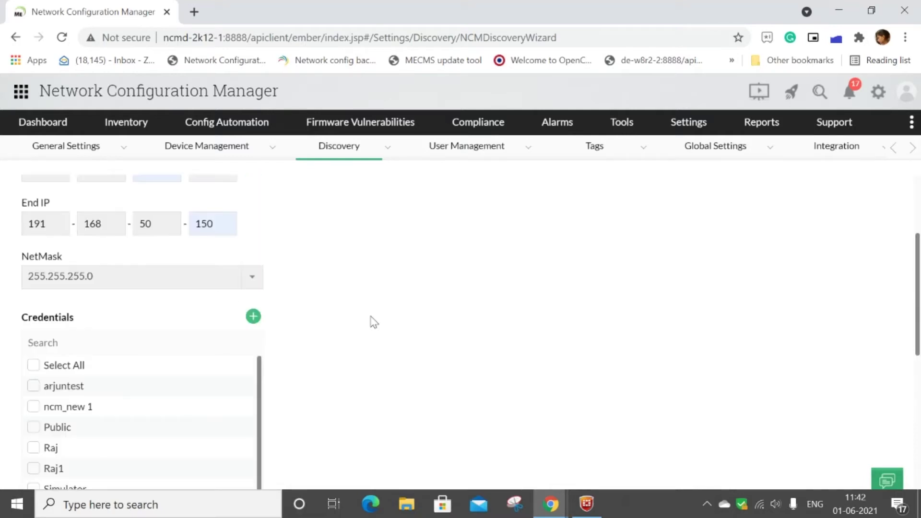
scroll(374, 322, "down", 3)
scroll(117, 374, "up", 2)
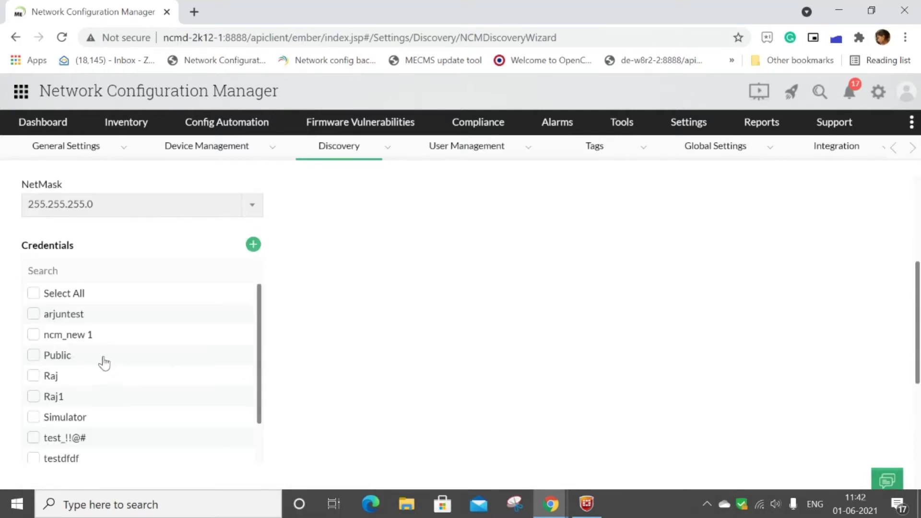
left_click(73, 362)
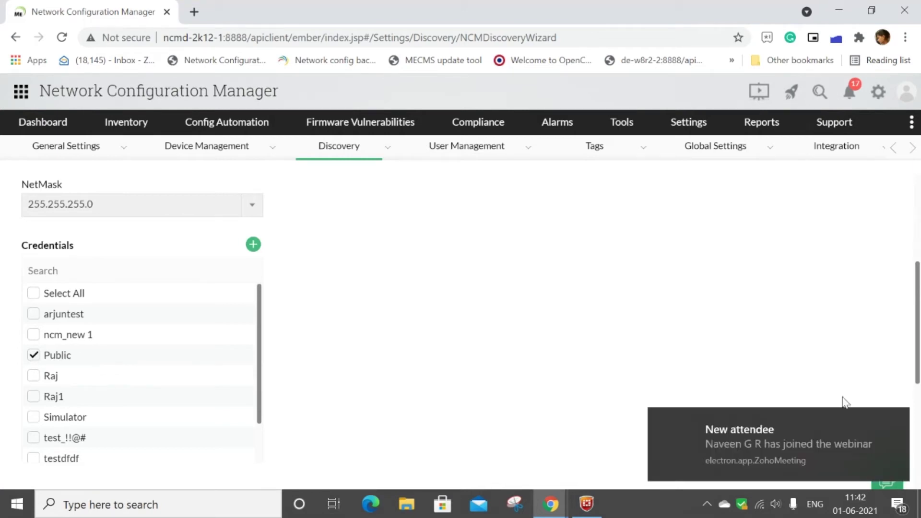
Dismiss the webinar notification and start discovering the specified IP range
left_click(894, 422)
scroll(537, 386, "down", 1)
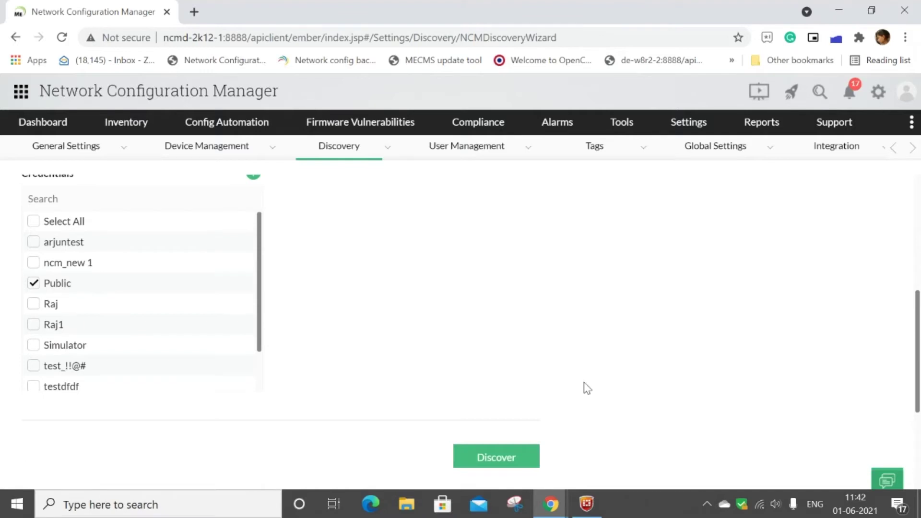
scroll(489, 396, "down", 1)
left_click(489, 388)
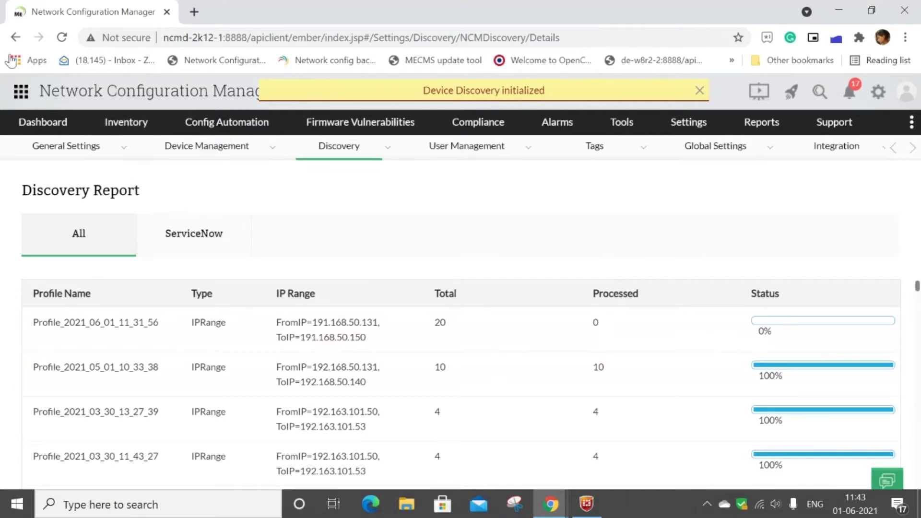
Open the results of the newest discovery profile and examine the status of each scanned IP address
scroll(672, 307, "down", 2)
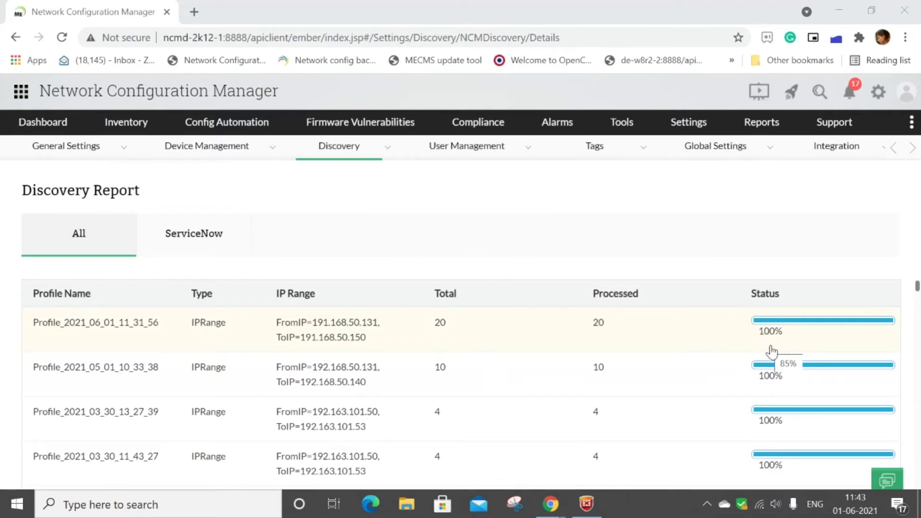
left_click(645, 337)
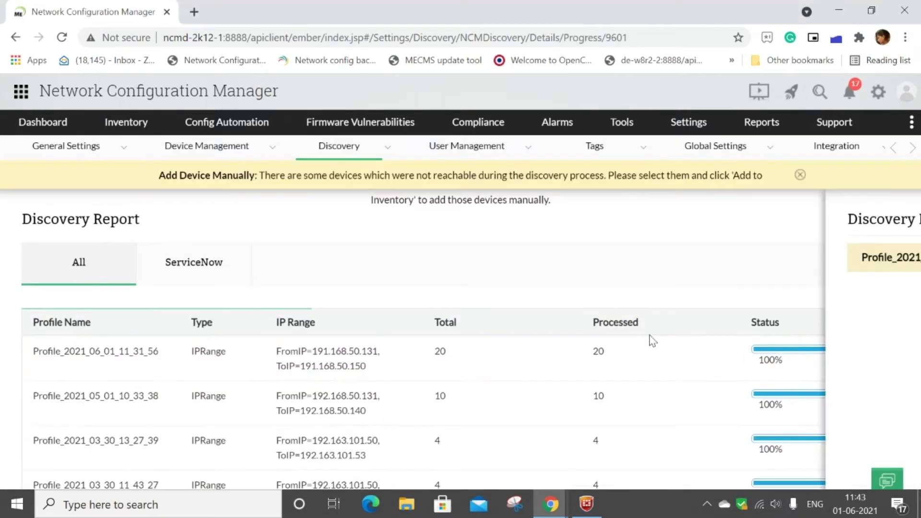
scroll(667, 268, "down", 15)
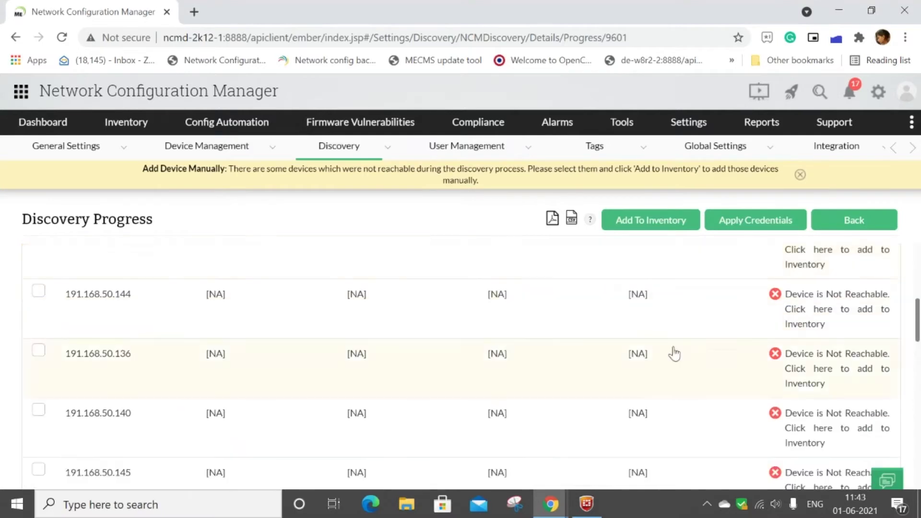
scroll(682, 360, "down", 5)
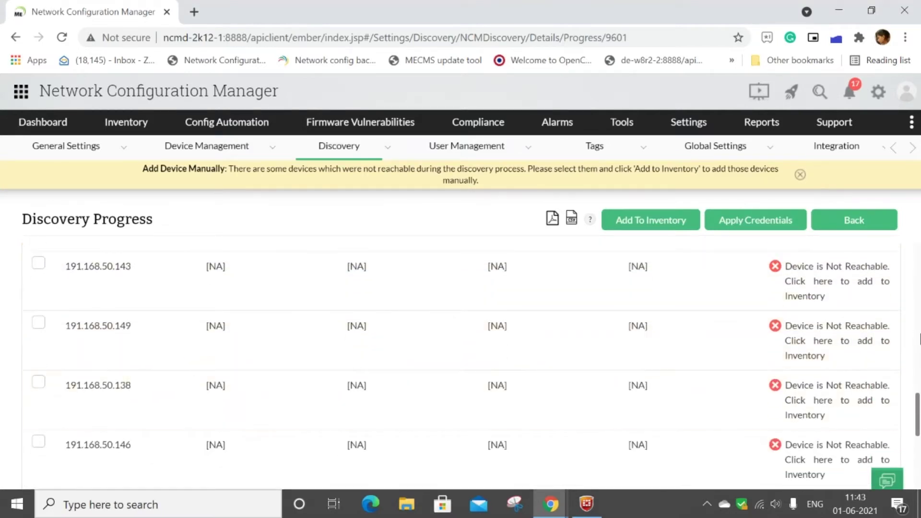
scroll(611, 409, "up", 15)
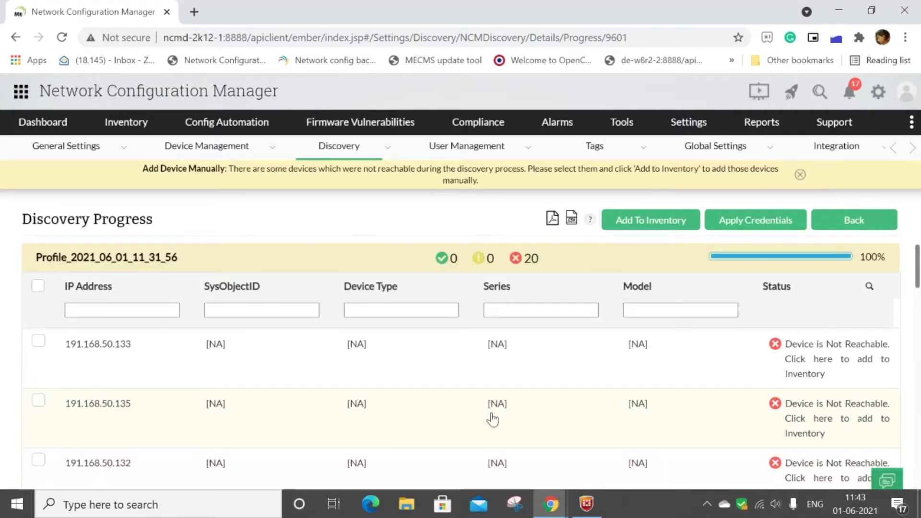
Return to Network Discovery and enter the IPv4 range 191.168.50.131 to 191.168.50.150 for another discovery
mouse_move(336, 158)
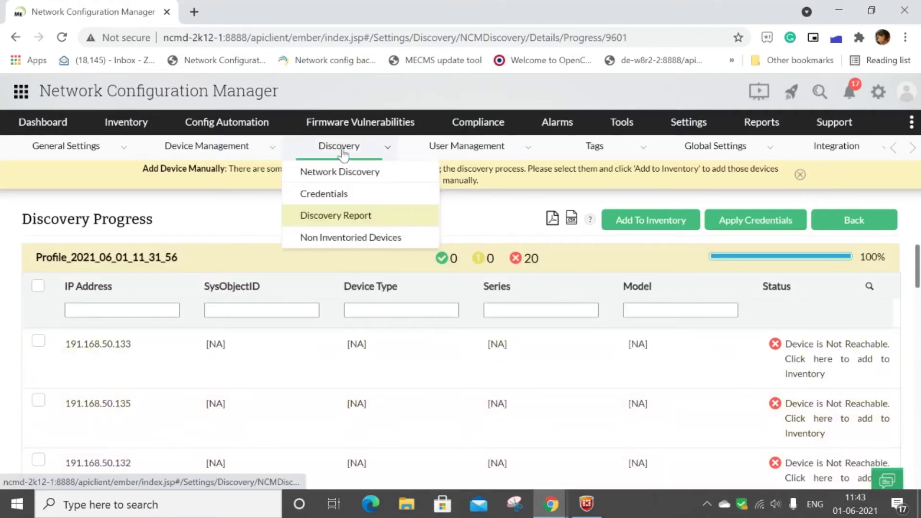
left_click(342, 177)
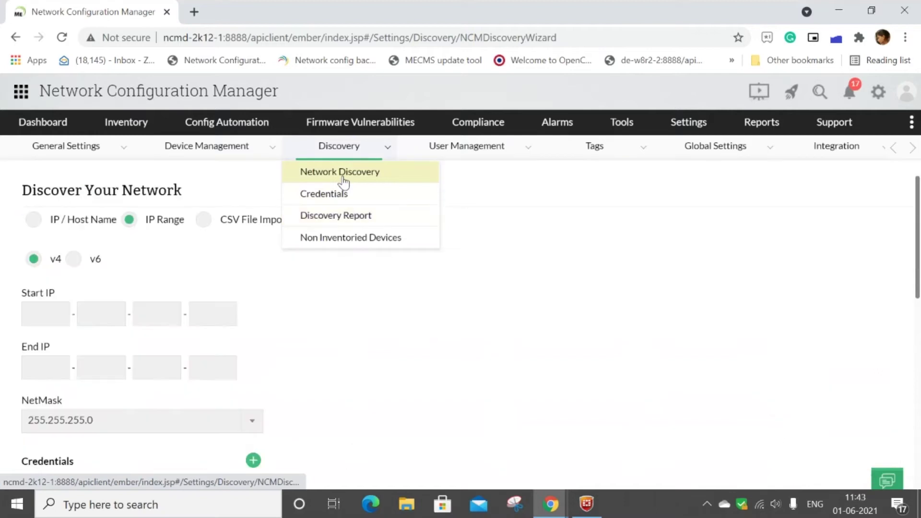
left_click(61, 319)
left_click(90, 349)
left_click(108, 320)
left_click(108, 343)
left_click(159, 312)
left_click(165, 343)
left_click(201, 317)
left_click(204, 345)
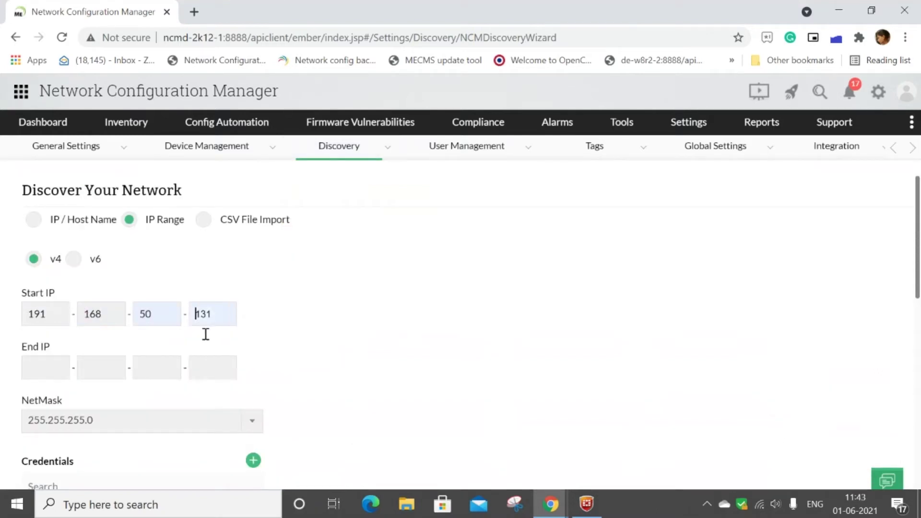
left_click(206, 366)
left_click(204, 396)
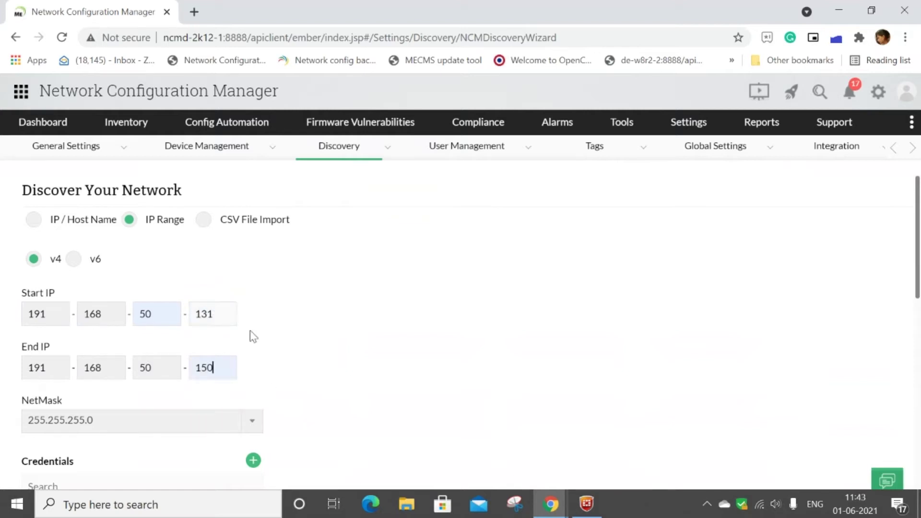
Select the Public credential and start the discovery again
scroll(343, 403, "down", 6)
left_click(80, 286)
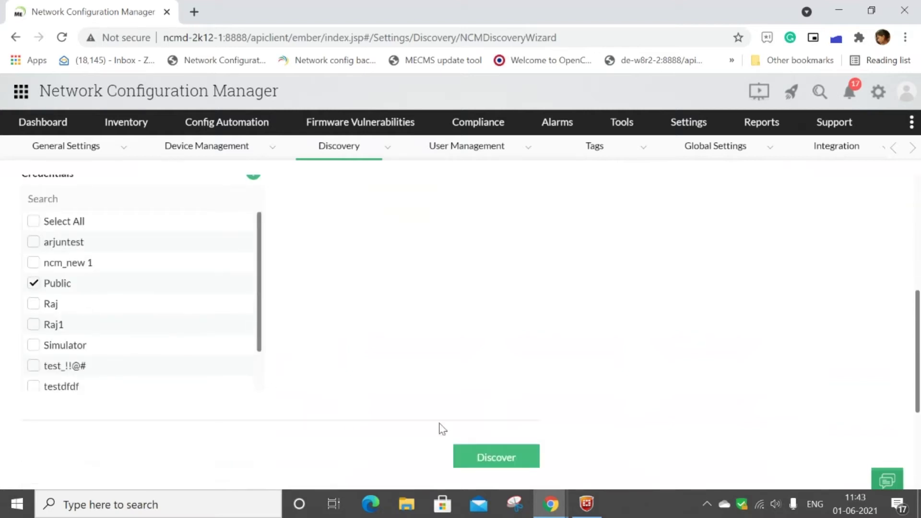
left_click(496, 457)
Open the results of Profile_2021_05_01_10_33_38 in the discovery report and examine its device statuses
scroll(678, 446, "down", 3)
scroll(679, 440, "up", 3)
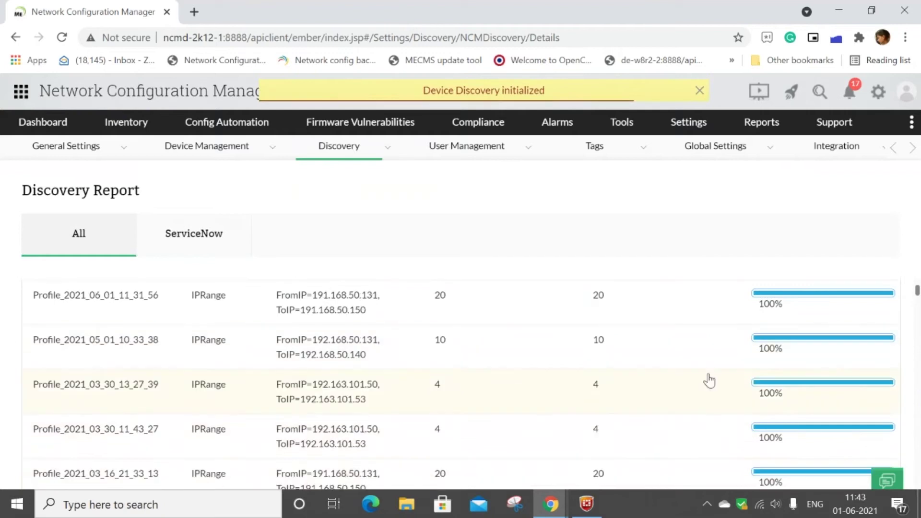
left_click(796, 347)
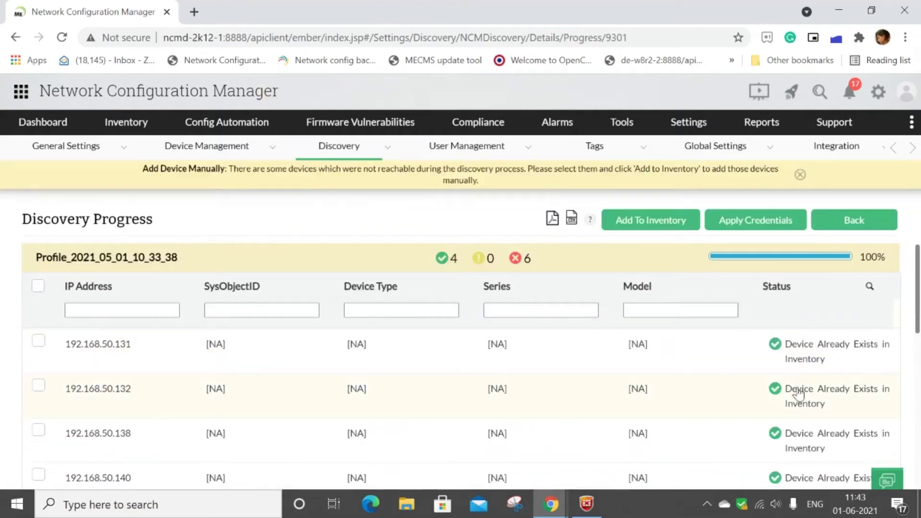
scroll(797, 393, "down", 1)
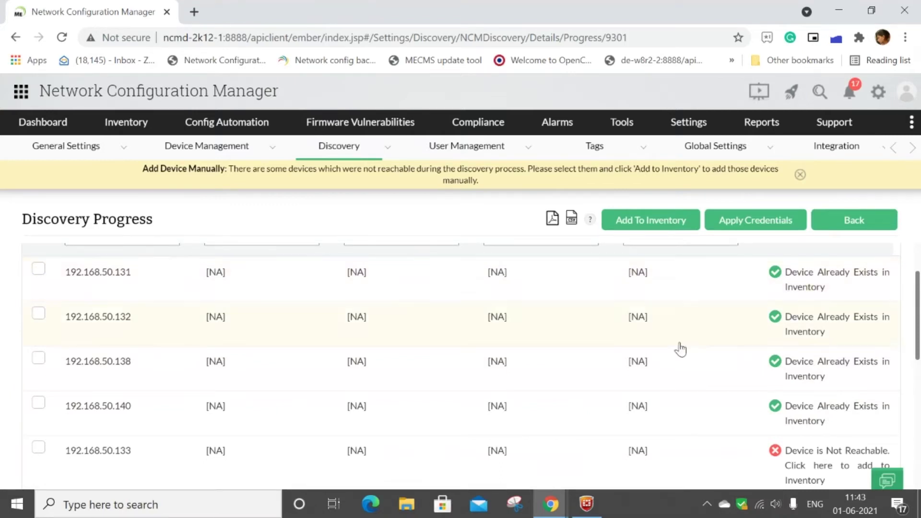
Open the Add To Inventory form for unreachable device 192.168.50.133 and examine the available 3Com device templates
scroll(777, 453, "down", 1)
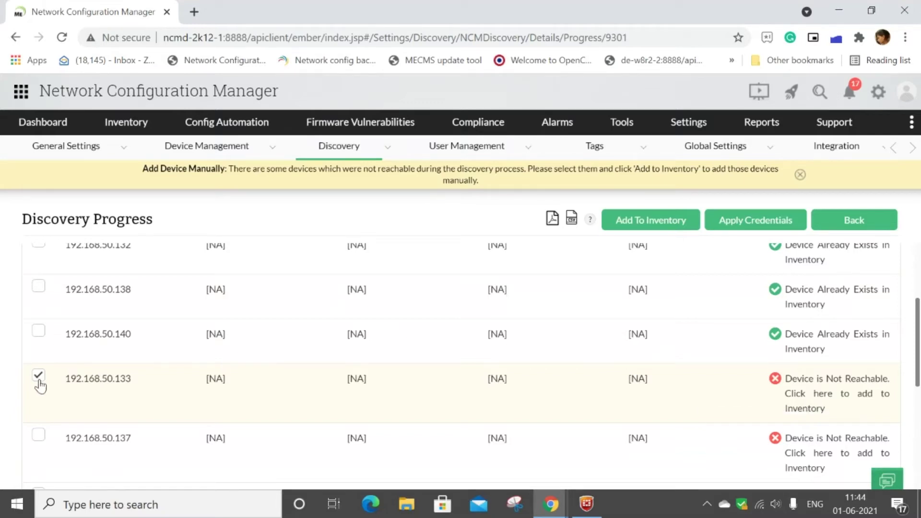
left_click(638, 226)
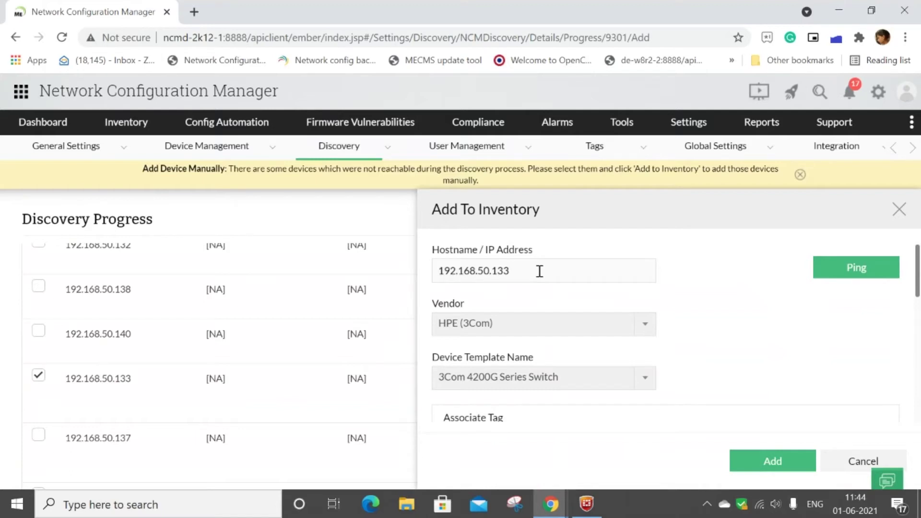
scroll(511, 307, "down", 2)
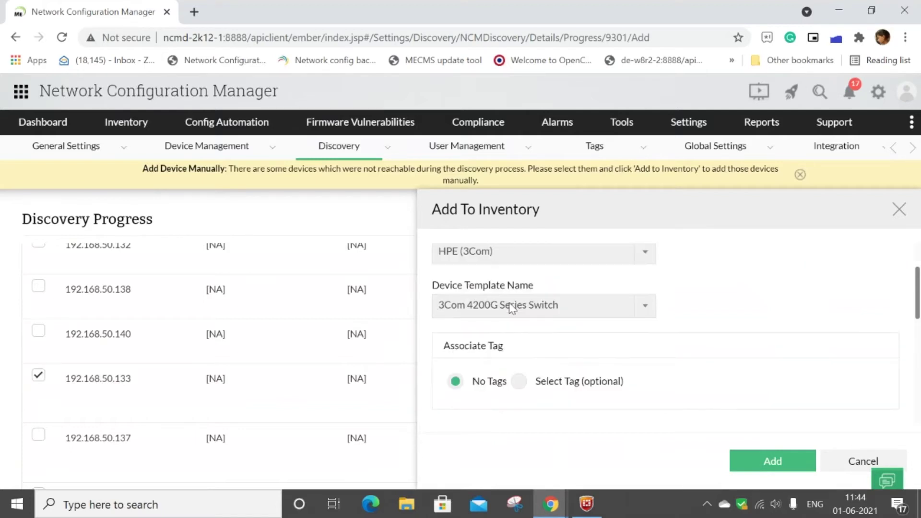
left_click(574, 308)
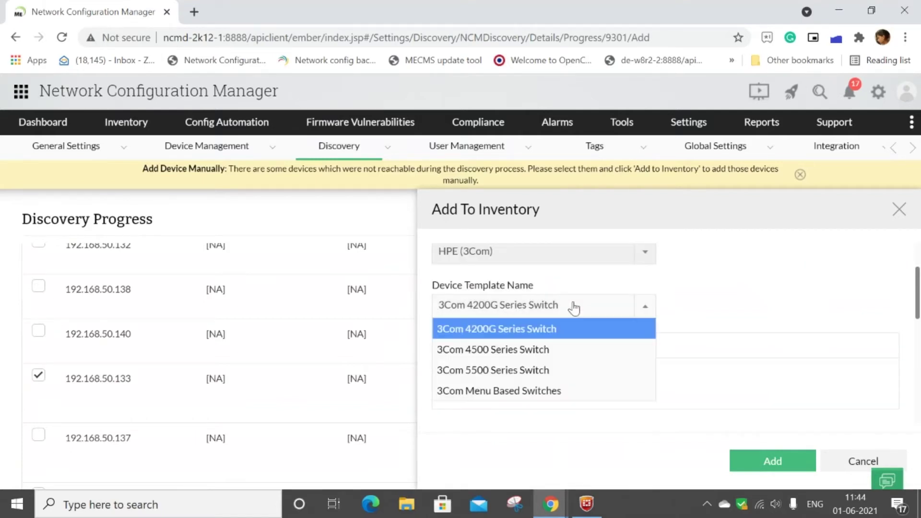
left_click(574, 308)
left_click(574, 308)
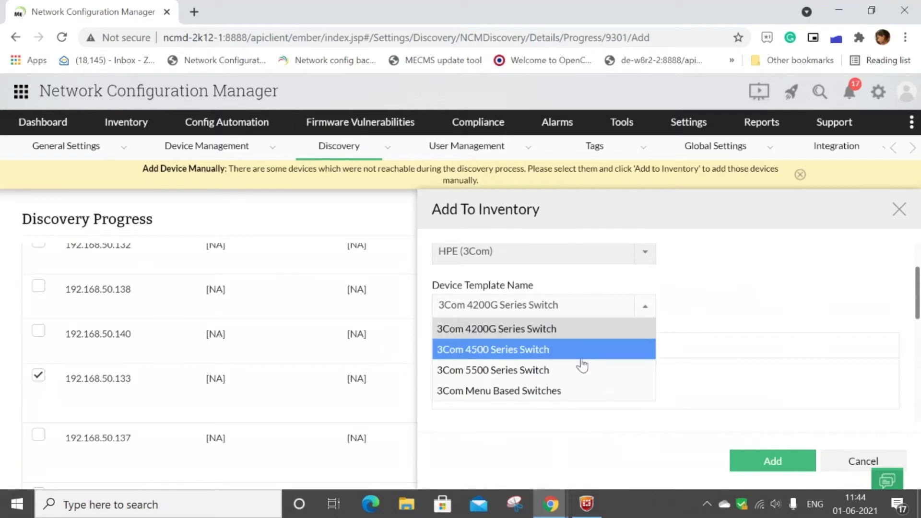
left_click(739, 331)
Review the remaining Add To Inventory fields, then close the form without adding and deselect 192.168.50.133
scroll(747, 378, "down", 6)
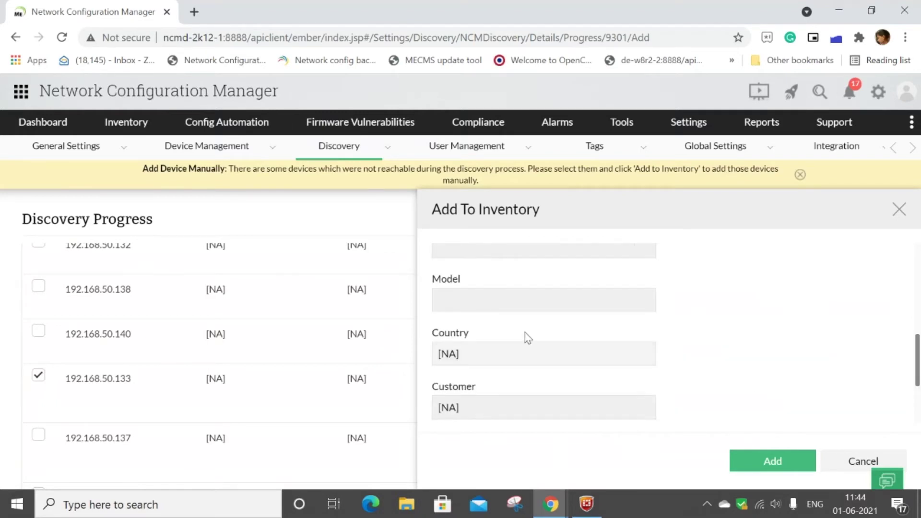
scroll(649, 355, "up", 3)
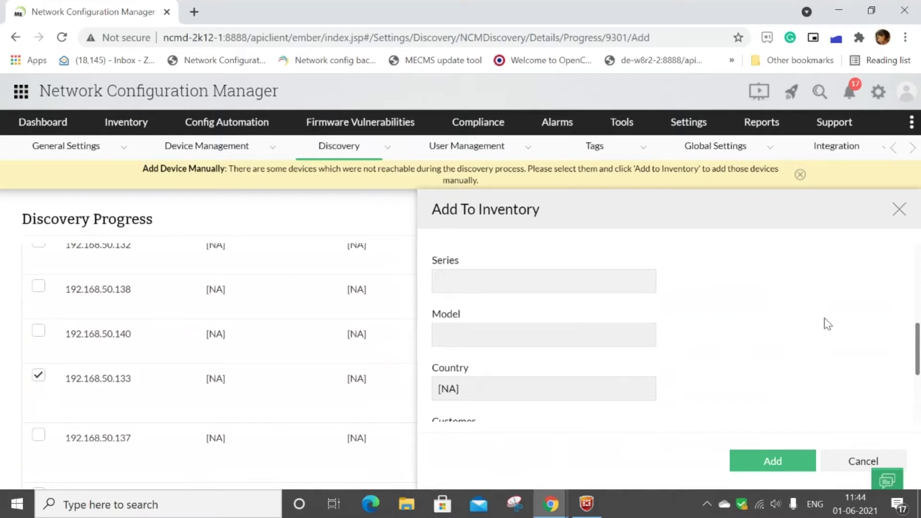
left_click(899, 210)
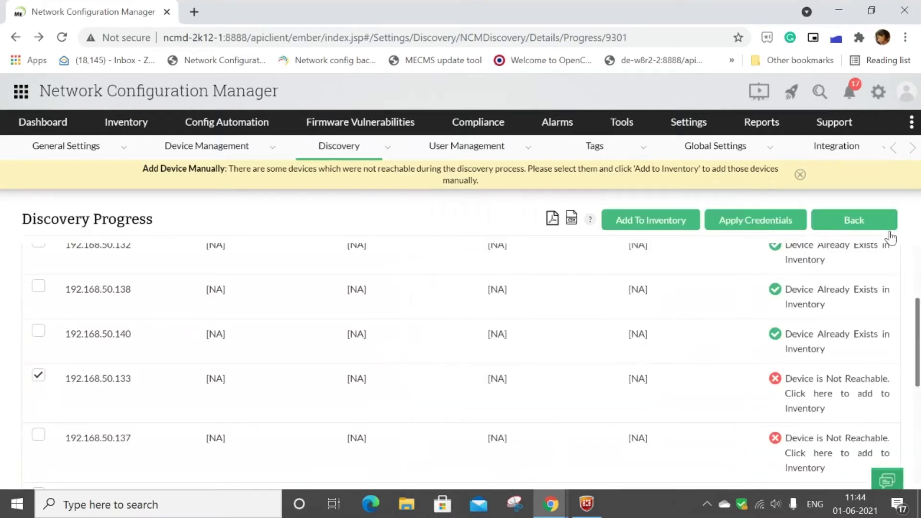
left_click(34, 382)
scroll(696, 391, "down", 2)
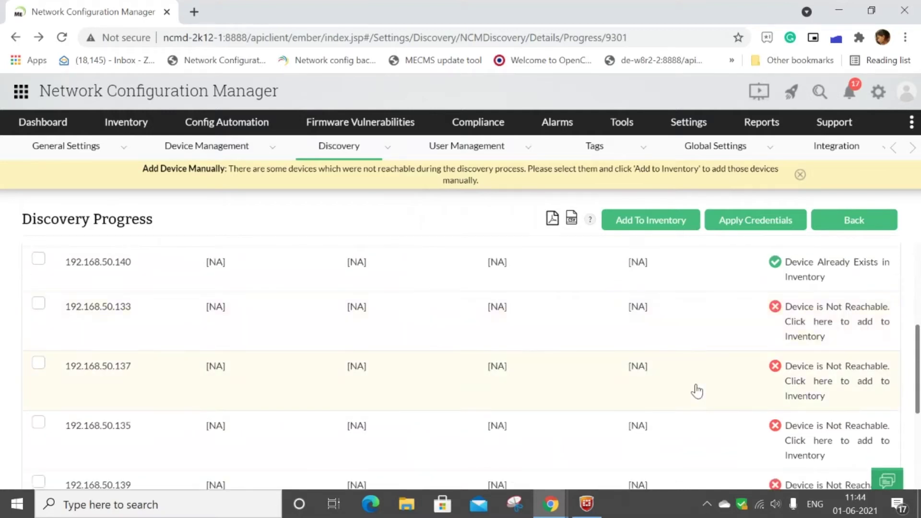
Open the device inventory and look through the listed devices and their backup, conflict and compliance statuses
left_click(121, 125)
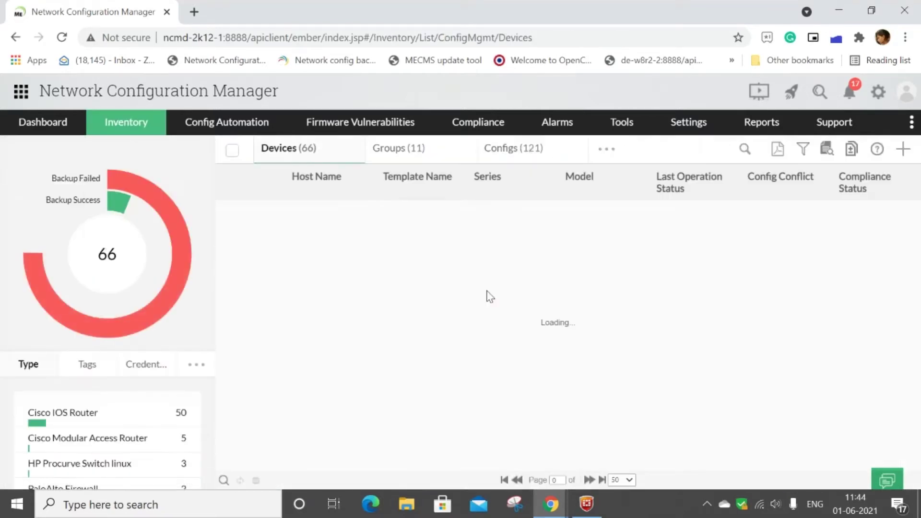
scroll(487, 291, "down", 2)
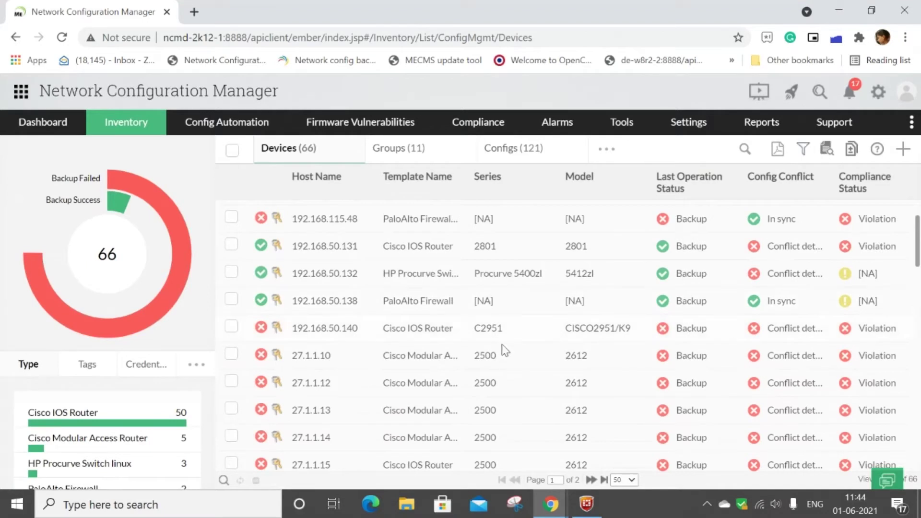
scroll(498, 335, "down", 4)
scroll(507, 357, "up", 2)
Open the Add Device form and examine the manual entry fields from hostname and vendor down to the optional details
left_click(902, 162)
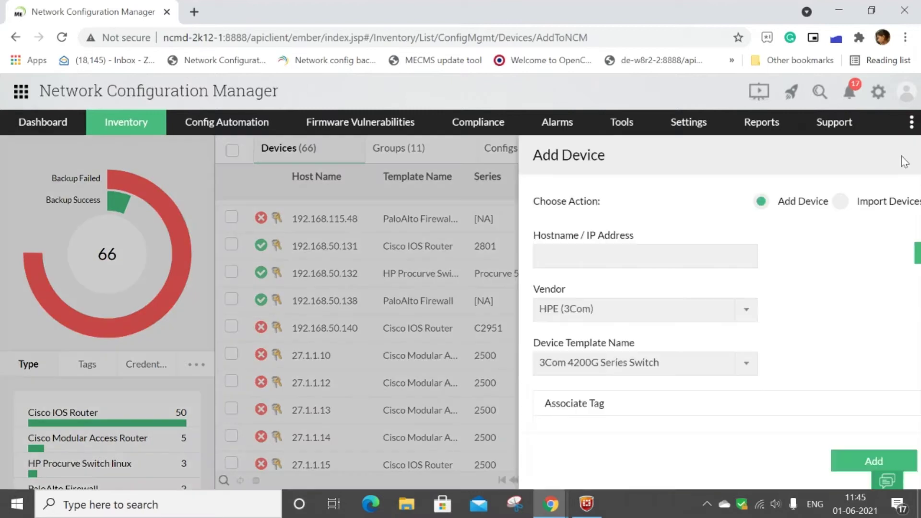
left_click(550, 247)
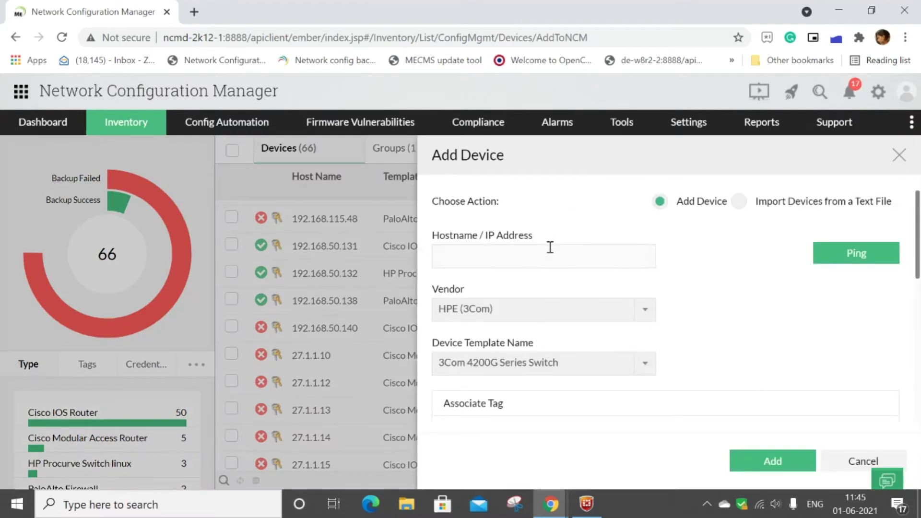
scroll(550, 247, "down", 6)
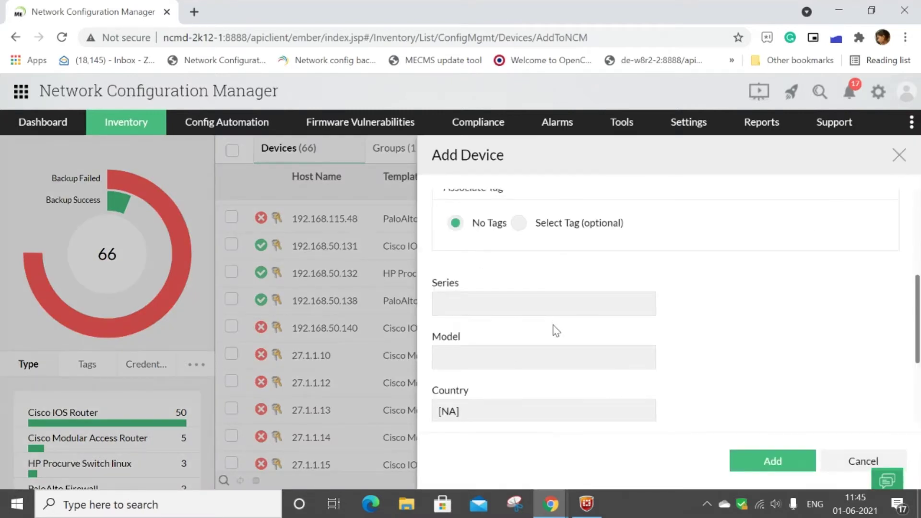
scroll(556, 329, "down", 2)
scroll(555, 326, "up", 8)
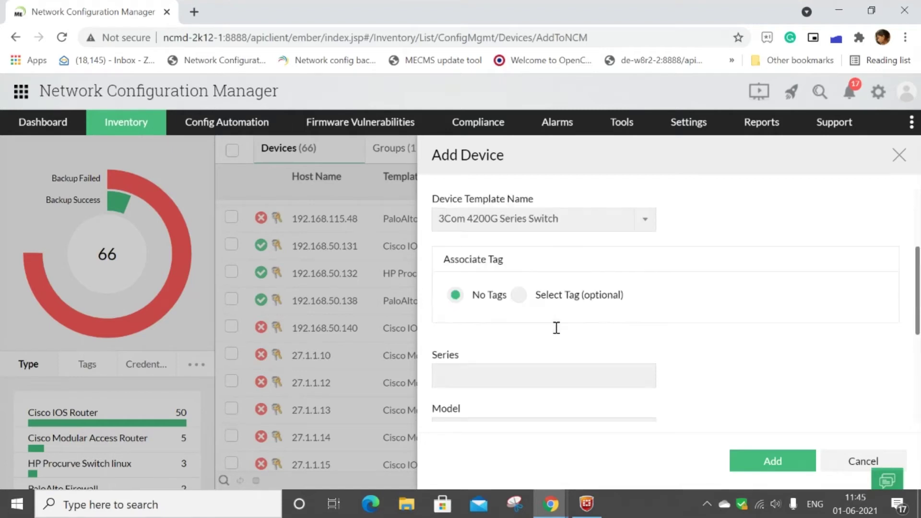
left_click(490, 264)
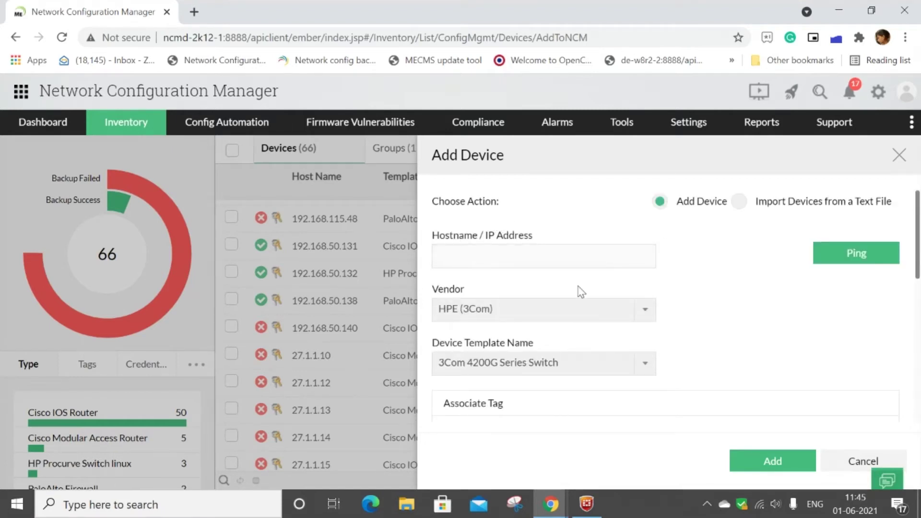
scroll(757, 331, "down", 6)
scroll(756, 338, "up", 6)
Switch to importing devices from a text file, examine the required entry format and examples, and close the form without importing
left_click(740, 204)
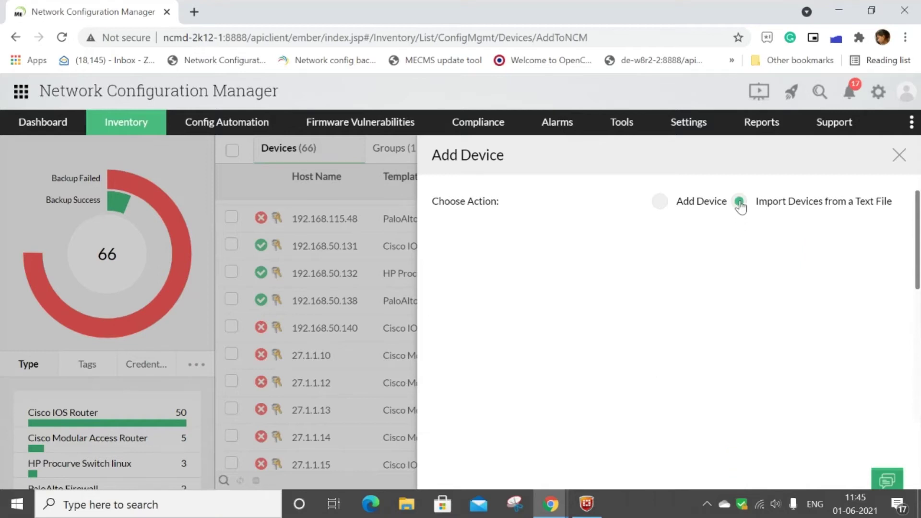
scroll(660, 319, "down", 2)
scroll(608, 374, "down", 2)
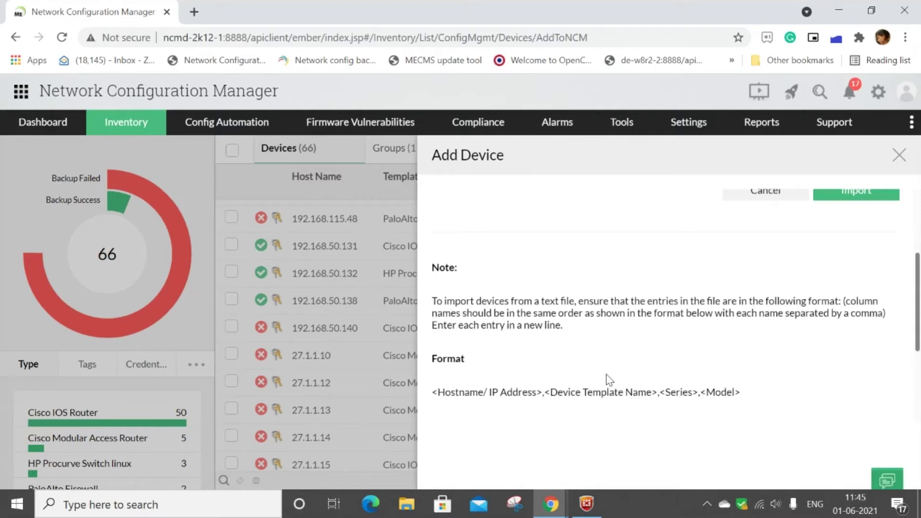
scroll(528, 391, "down", 2)
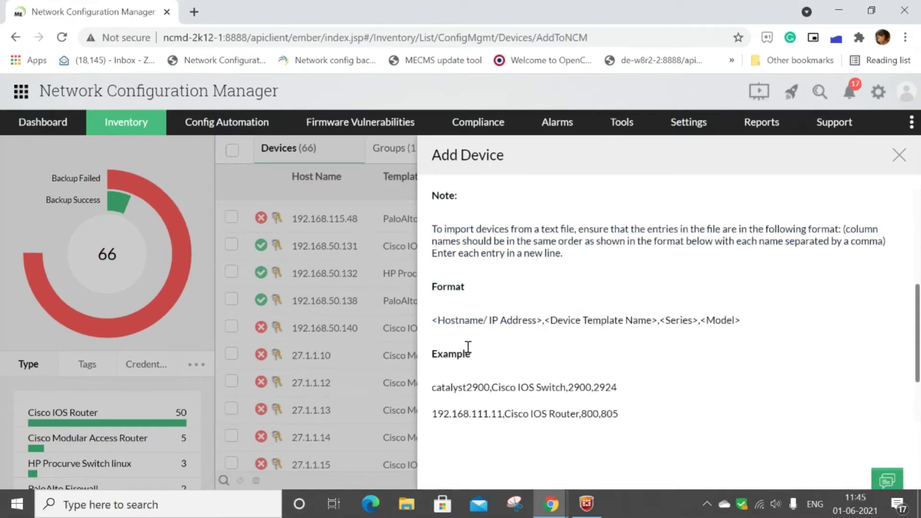
scroll(565, 364, "down", 2)
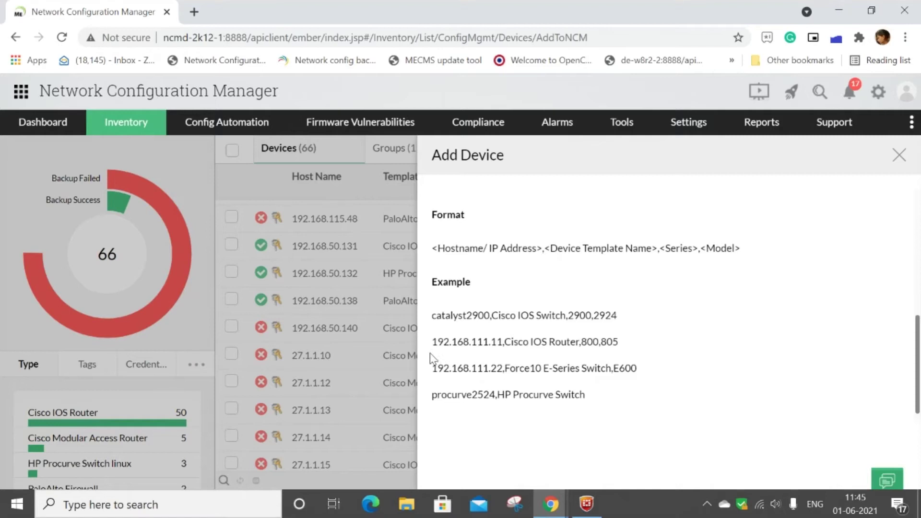
scroll(507, 357, "up", 2)
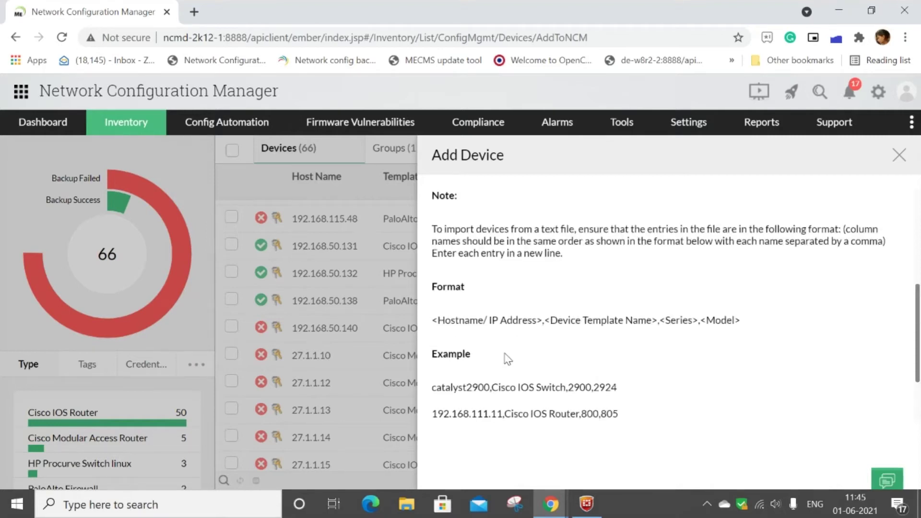
scroll(507, 357, "down", 2)
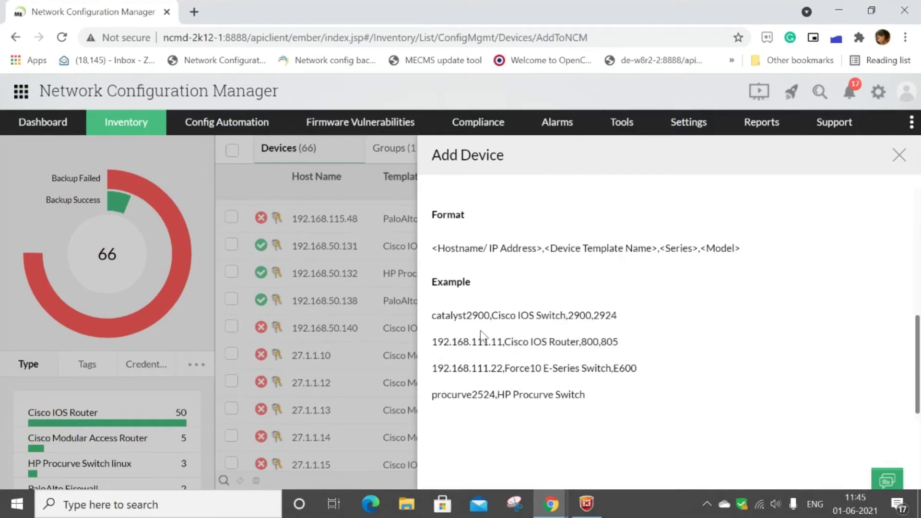
scroll(654, 330, "up", 2)
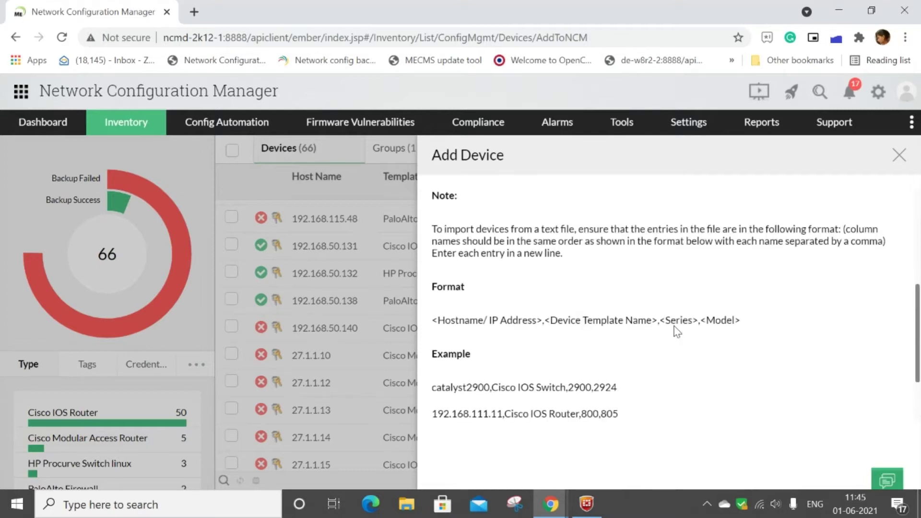
scroll(675, 326, "up", 5)
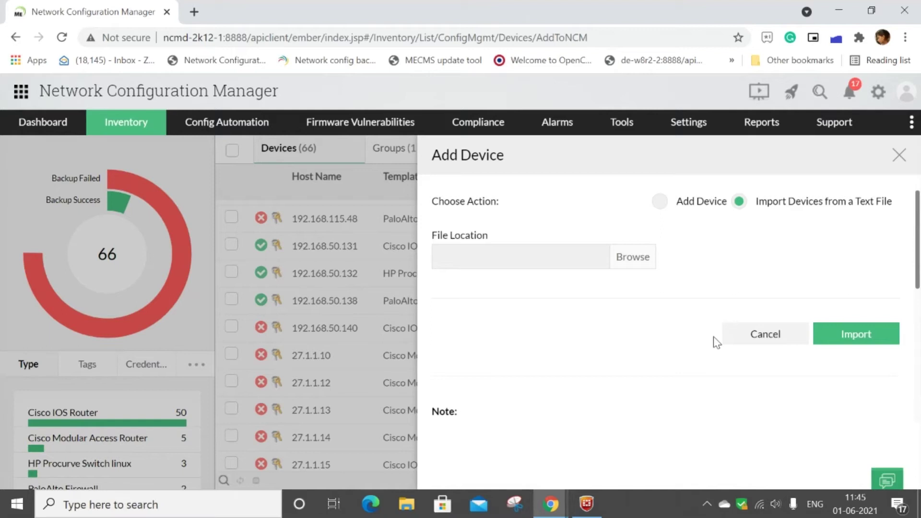
scroll(793, 338, "down", 2)
scroll(793, 338, "down", 3)
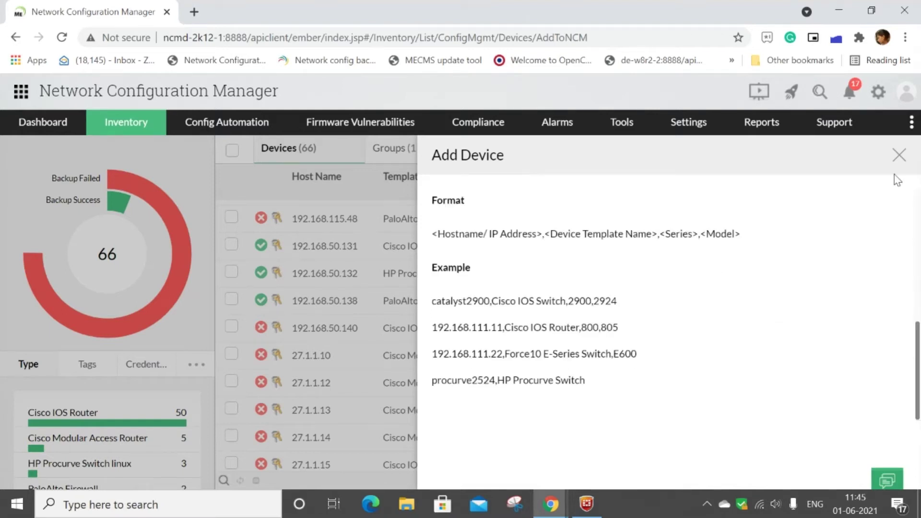
left_click(899, 156)
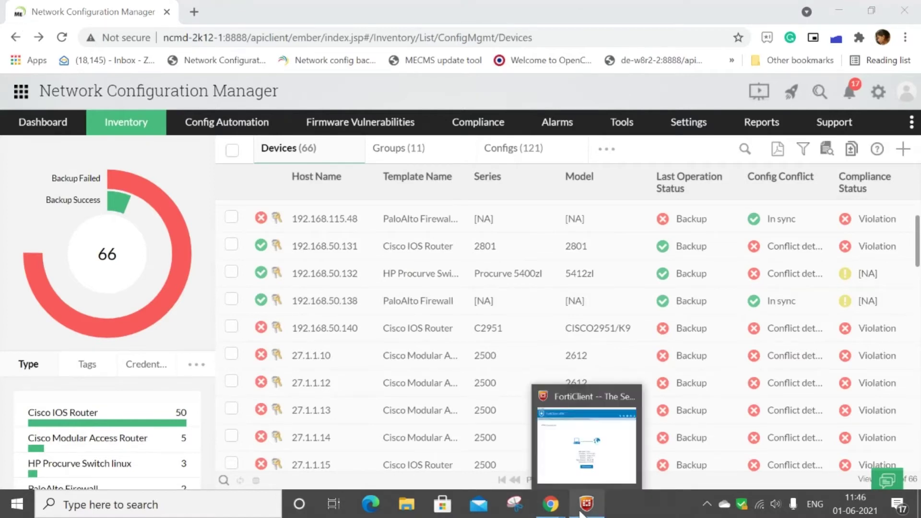
mouse_move(551, 503)
left_click(507, 454)
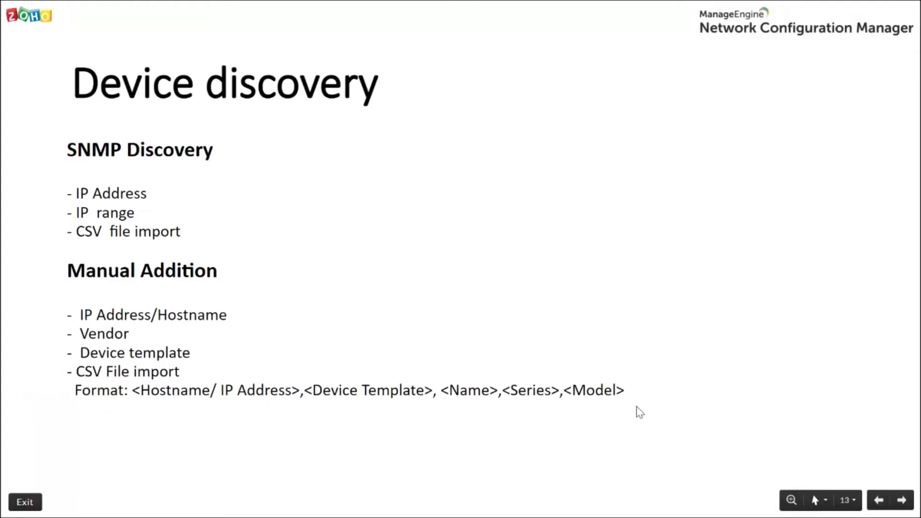
left_click(898, 501)
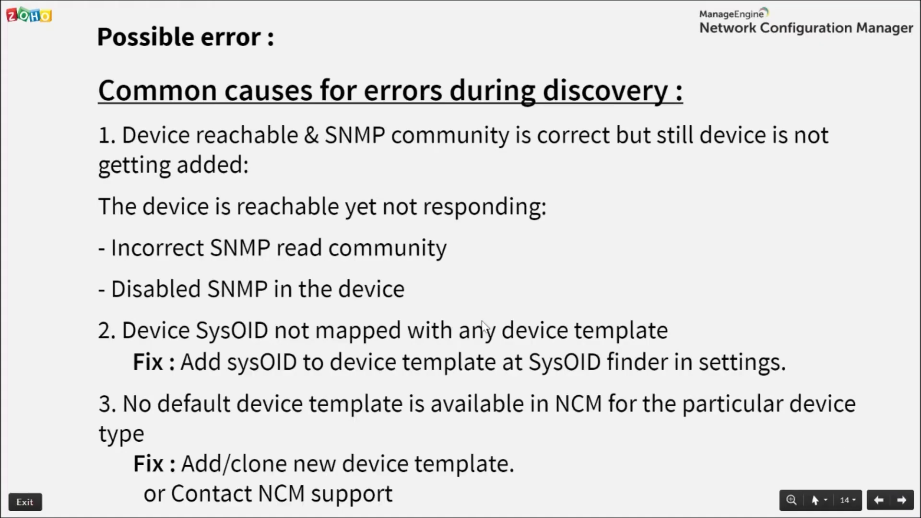
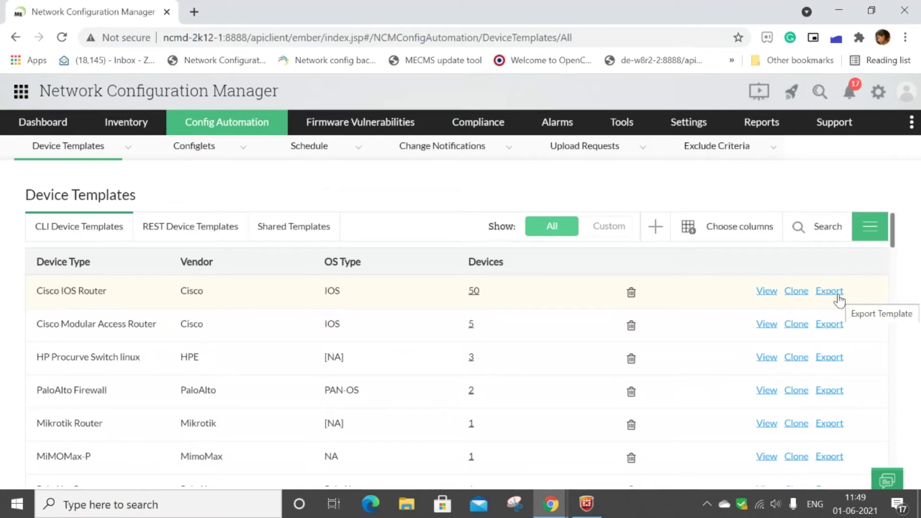
Start cloning the Cisco IOS Router device template, review its device details, and continue to the CLI configurations
left_click(806, 297)
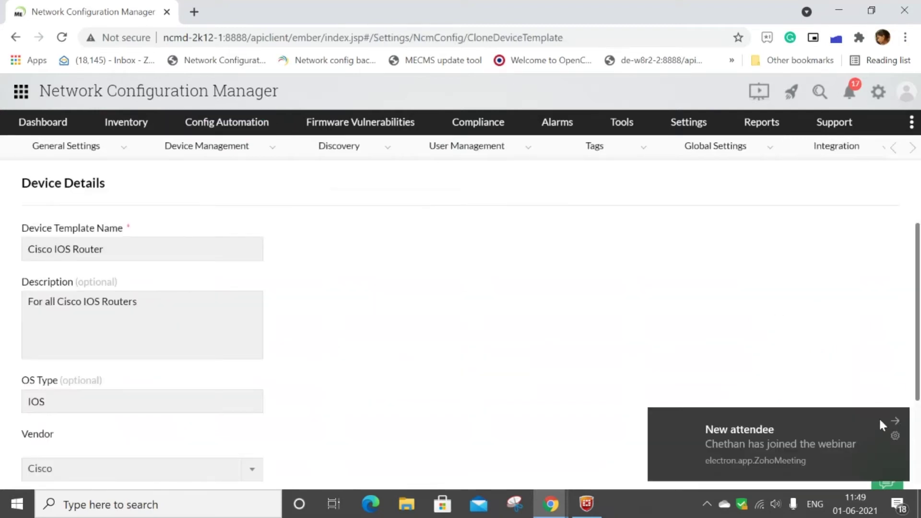
left_click(890, 423)
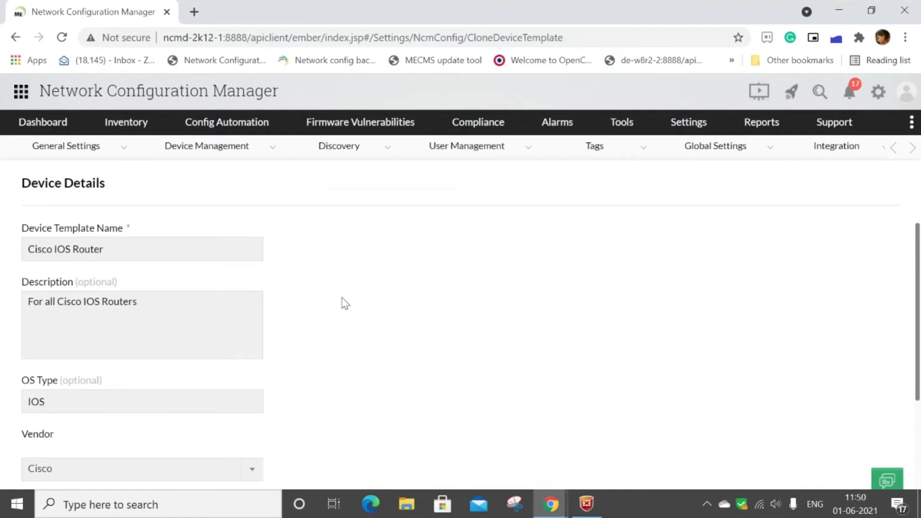
scroll(236, 294, "down", 3)
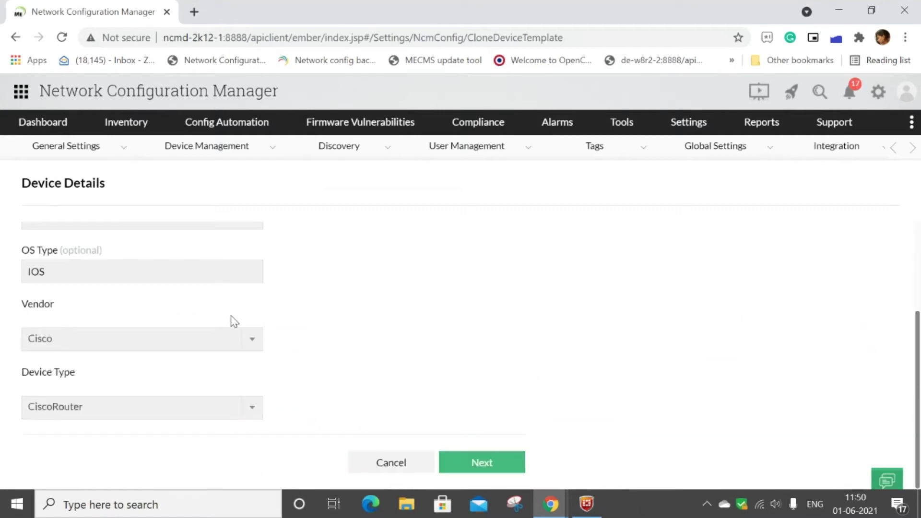
scroll(232, 321, "up", 3)
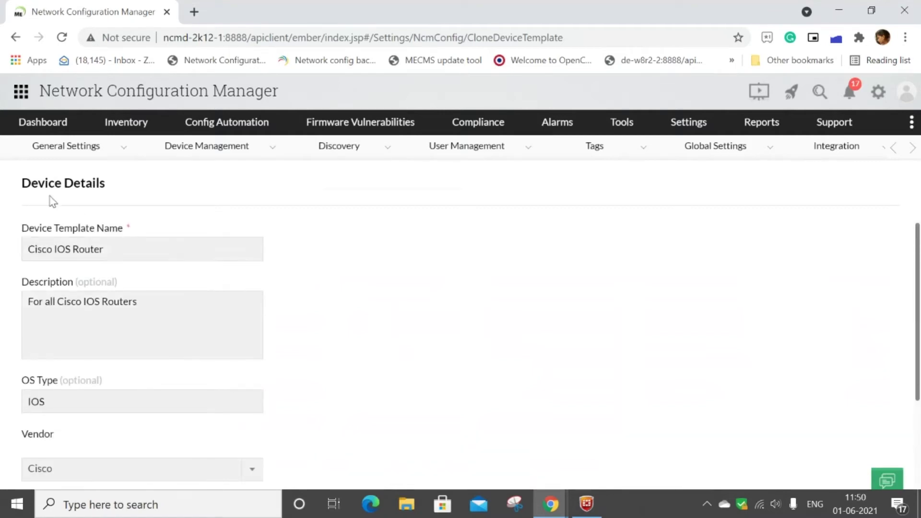
scroll(335, 290, "down", 3)
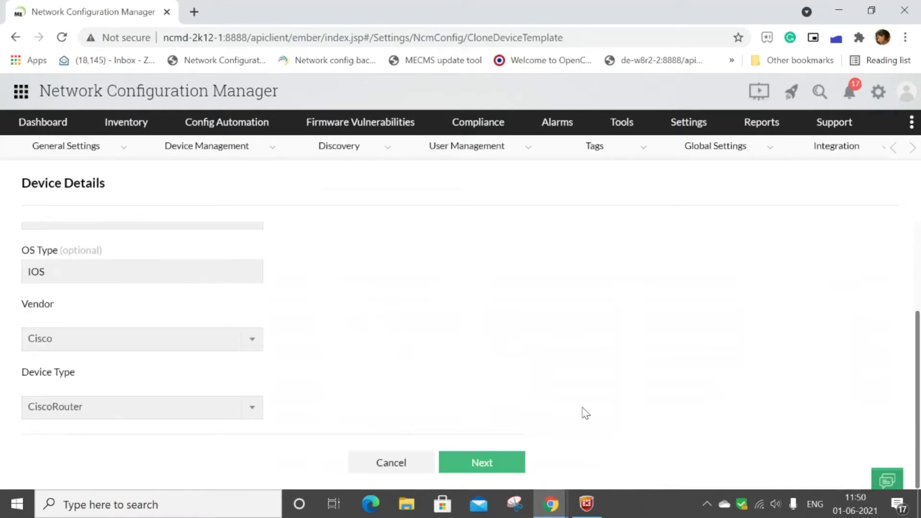
left_click(493, 464)
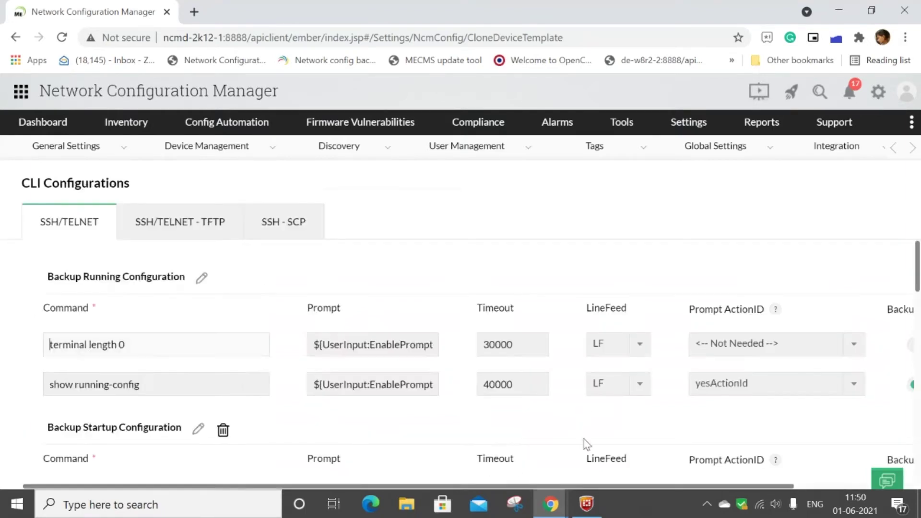
Examine the SSH/TELNET backup operations, including their commands, prompts, timeouts, prompt action IDs and backup response settings
scroll(468, 347, "down", 2)
scroll(468, 365, "down", 3)
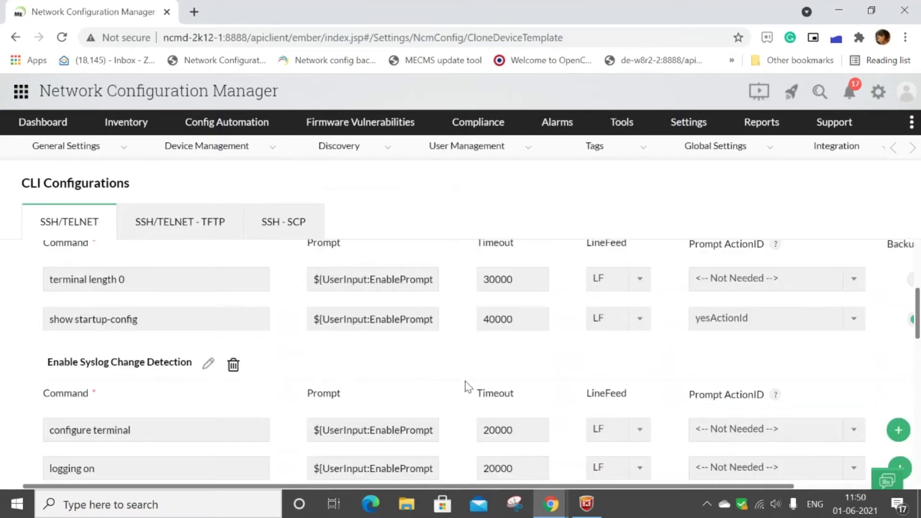
scroll(467, 385, "up", 5)
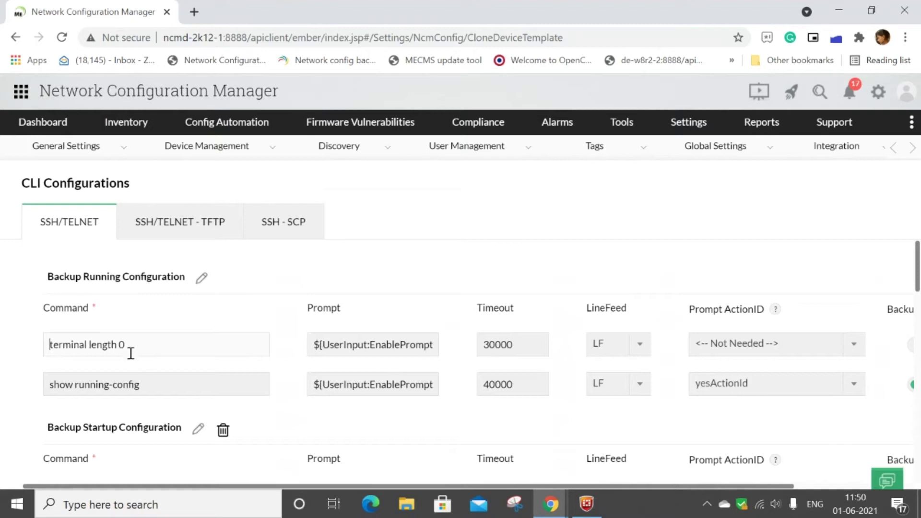
scroll(134, 345, "down", 1)
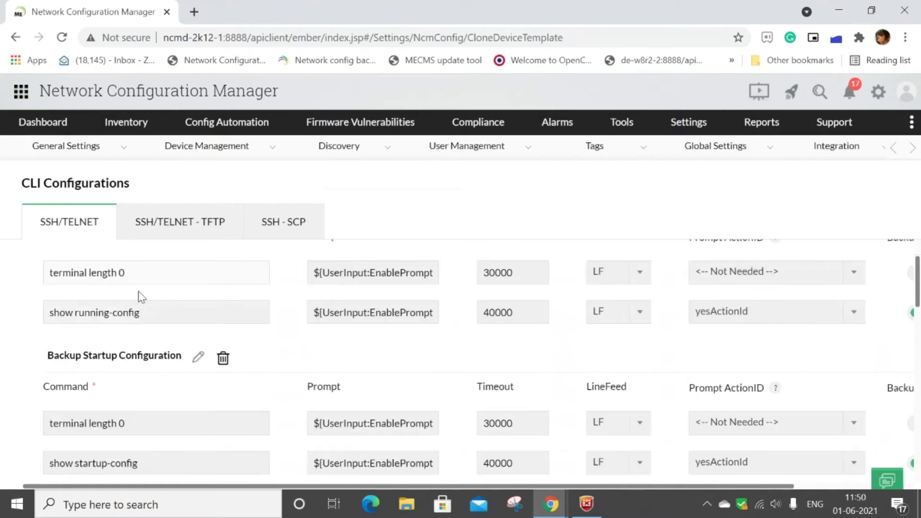
left_click_drag(290, 483, 444, 484)
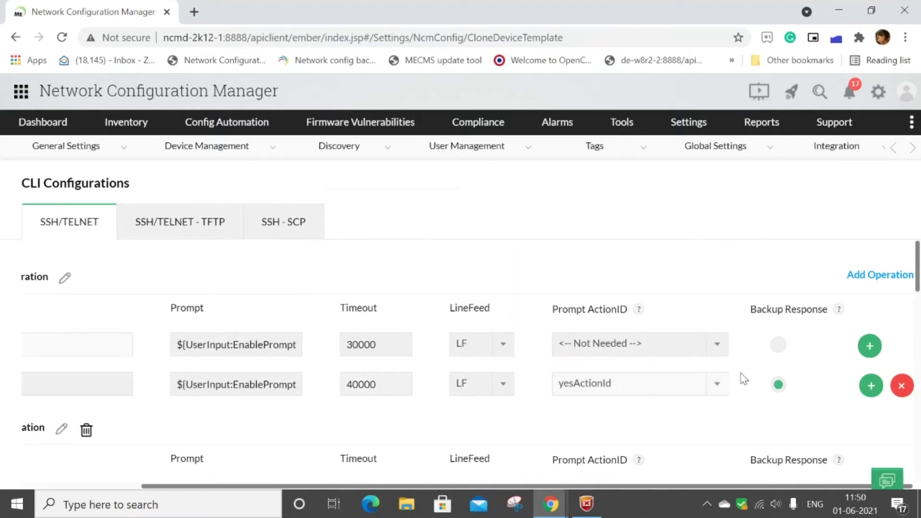
scroll(848, 407, "down", 1)
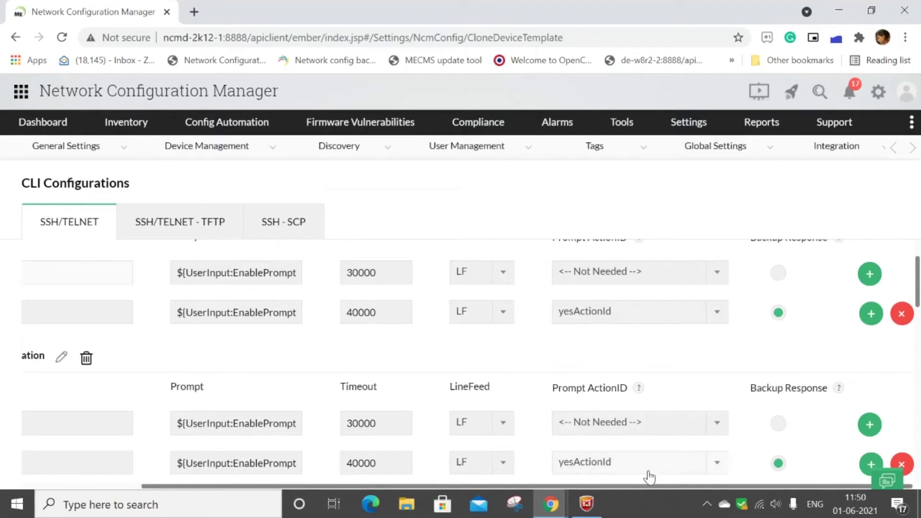
left_click_drag(643, 483, 525, 482)
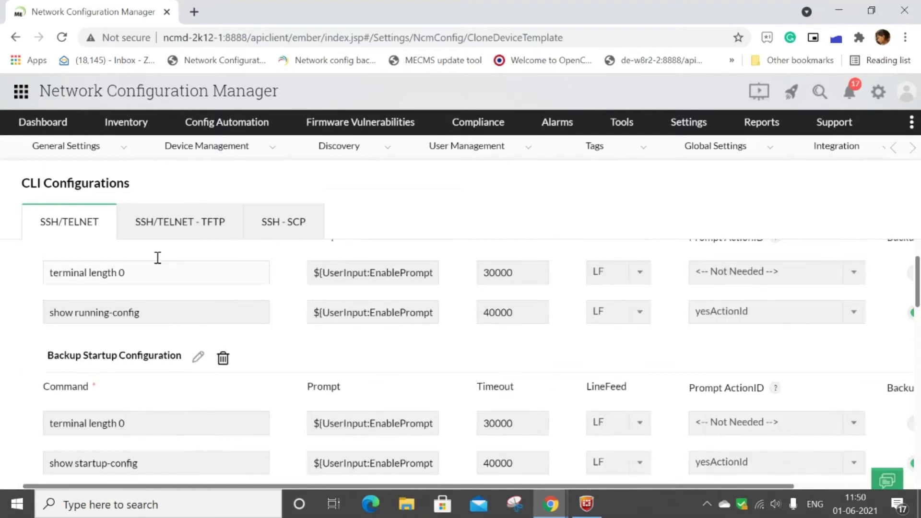
Look at the SSH/TELNET - TFTP and SSH - SCP command sets and return to the SSH/TELNET set
left_click(150, 231)
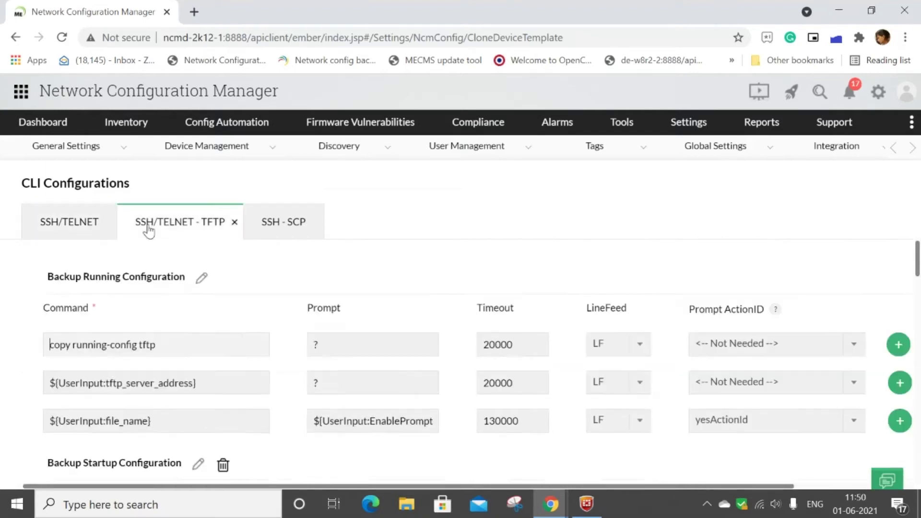
left_click(271, 233)
left_click(180, 230)
left_click(70, 226)
Review the remaining SSH/TELNET operations down to Get Hardware Details and continue to the System Object Identifier page
scroll(469, 397, "down", 15)
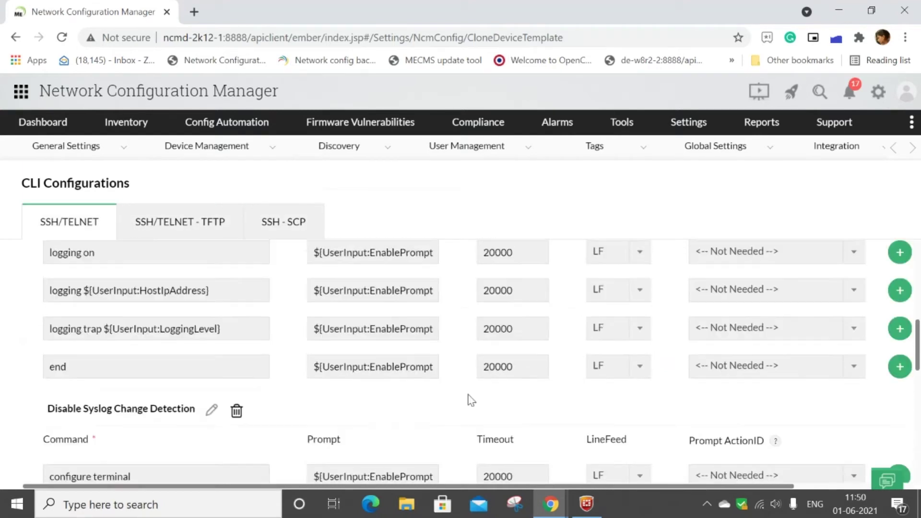
scroll(549, 430, "down", 1)
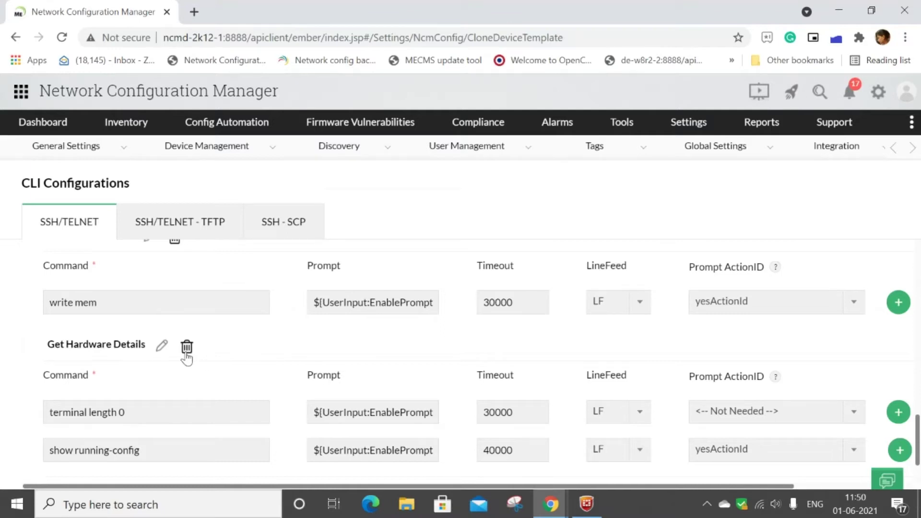
scroll(510, 333, "down", 1)
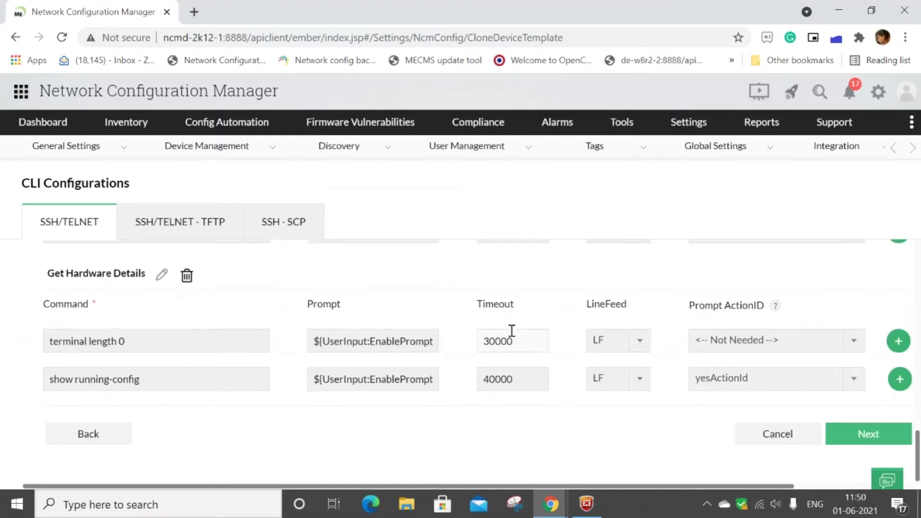
left_click(865, 437)
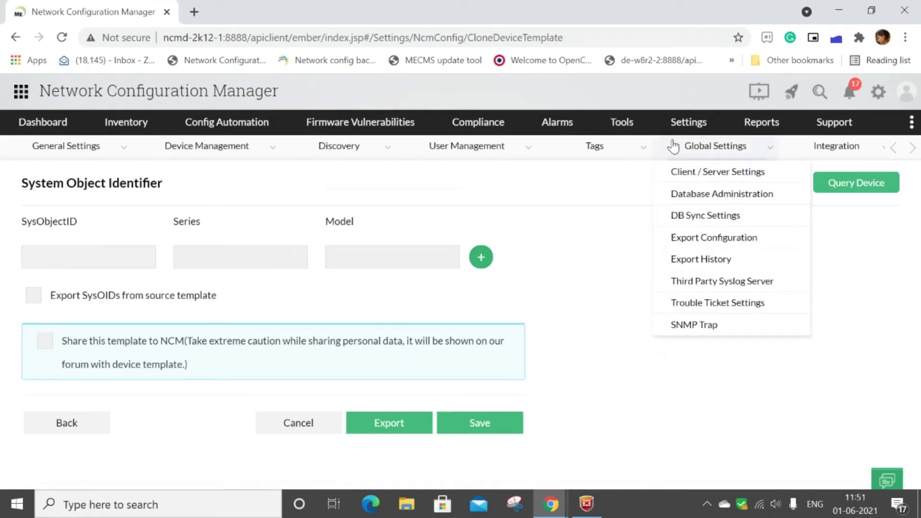
Open the SysObjectID Finder from the device management settings and start adding a new entry
mouse_move(676, 128)
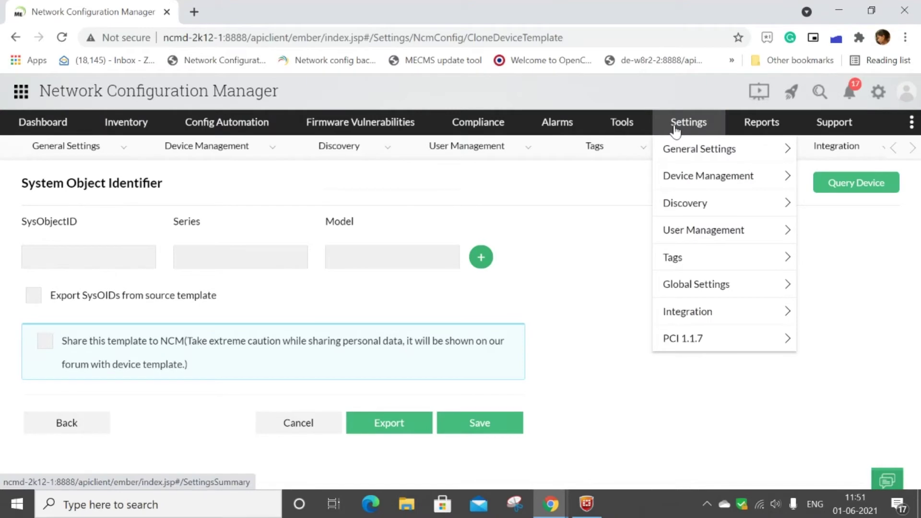
mouse_move(677, 176)
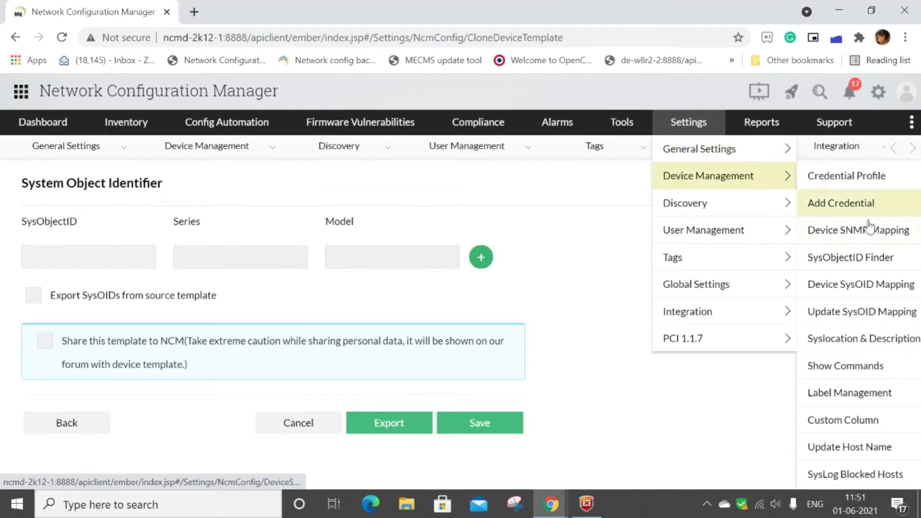
left_click(877, 261)
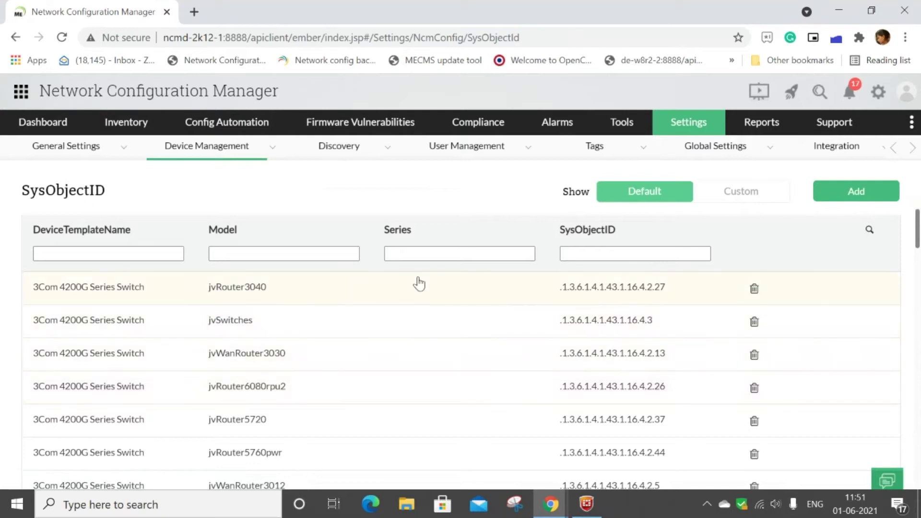
left_click(840, 198)
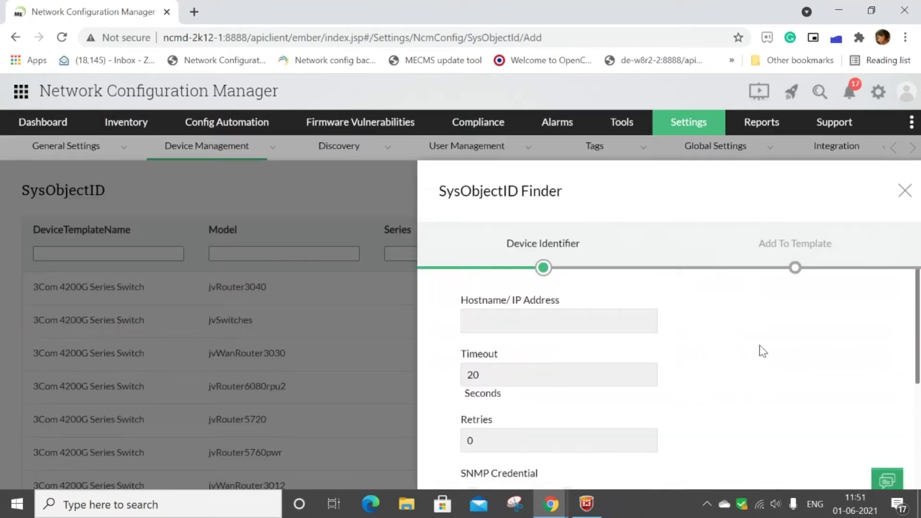
Examine the Device Identifier fields for timeout, retries and SNMP credentials, and close the SysObjectID Finder form without adding anything
scroll(812, 386, "down", 2)
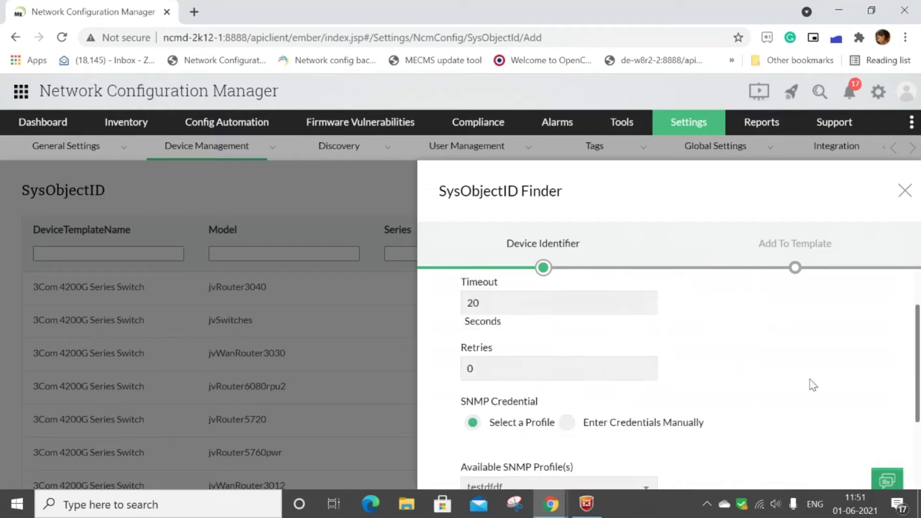
scroll(811, 385, "down", 2)
scroll(531, 346, "up", 2)
scroll(552, 384, "down", 2)
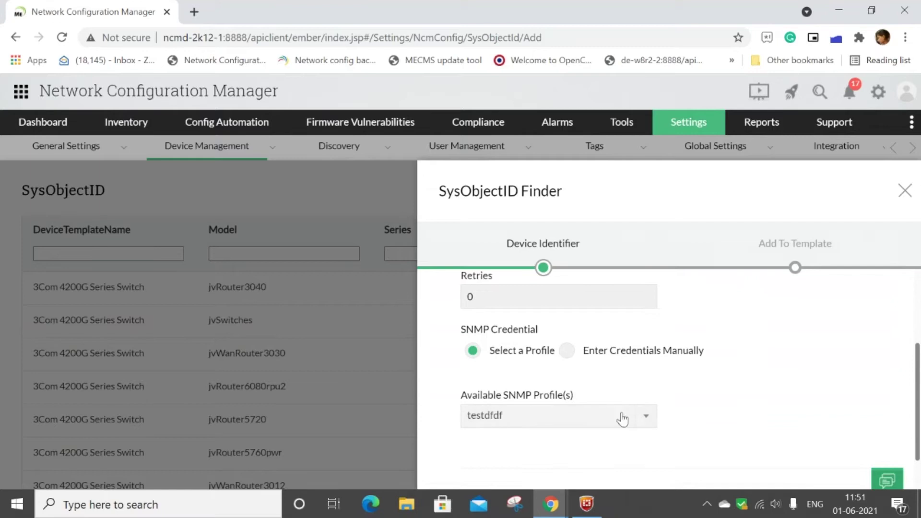
scroll(623, 418, "down", 1)
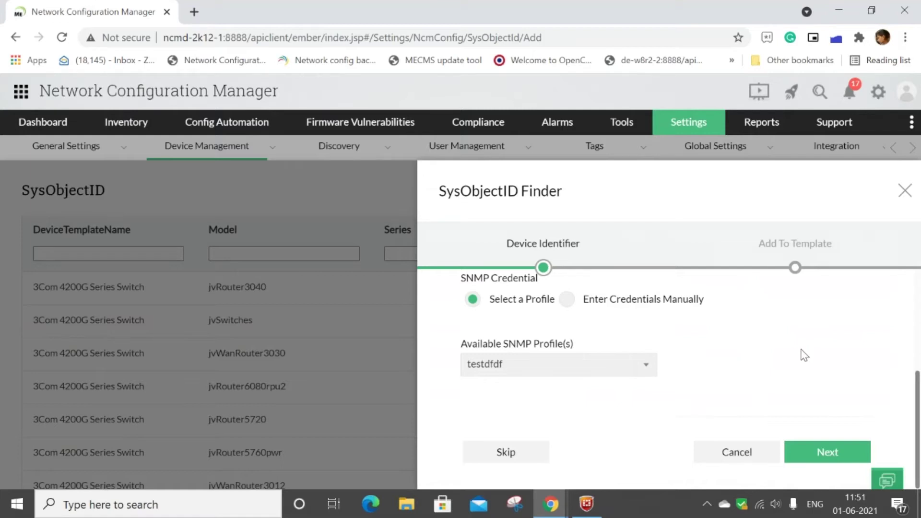
left_click(904, 190)
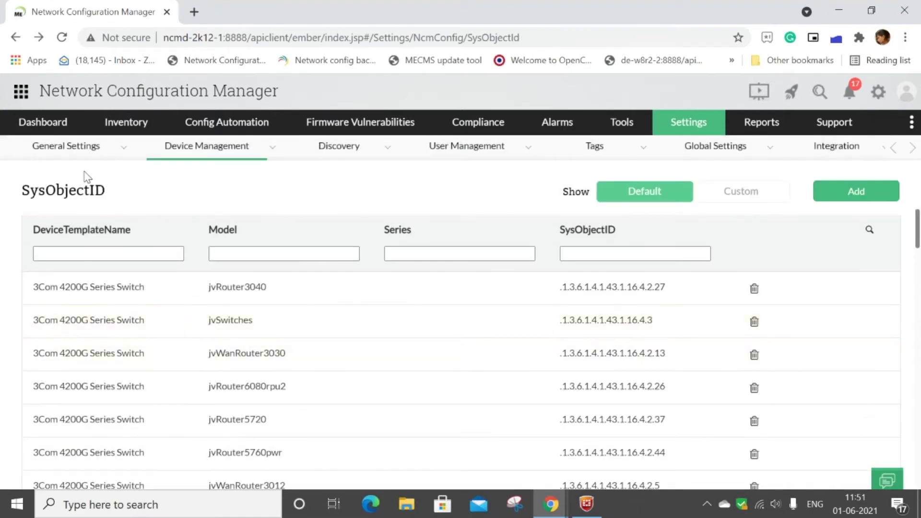
Open the device templates page, look through the CLI device templates, and view the REST device templates
mouse_move(200, 148)
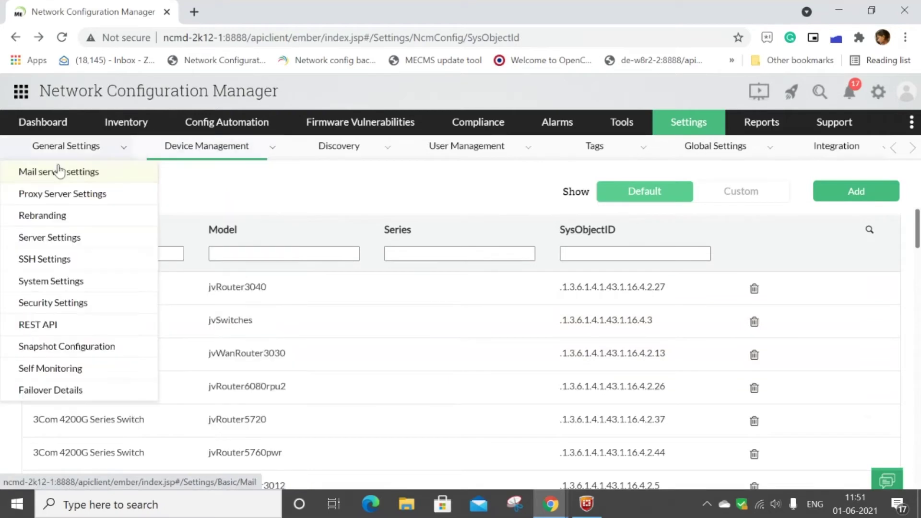
mouse_move(200, 131)
left_click(218, 150)
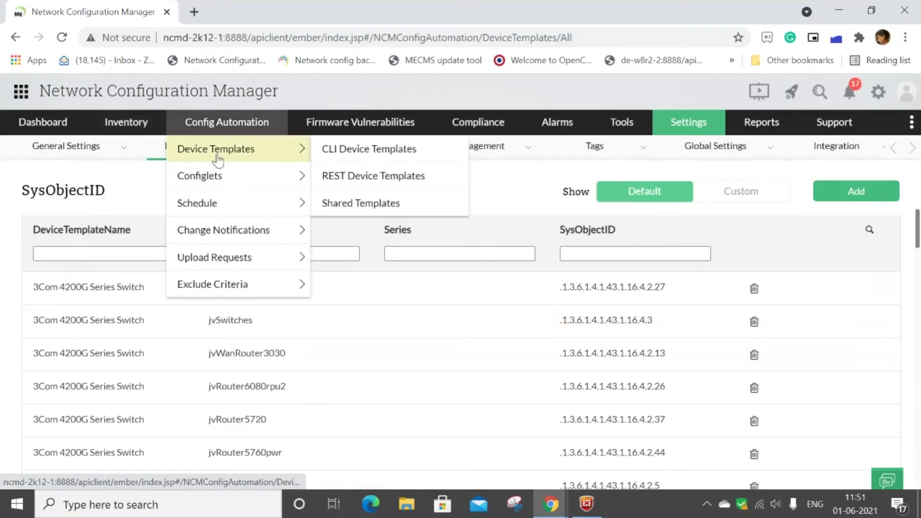
scroll(475, 460, "down", 2)
scroll(226, 387, "down", 2)
scroll(224, 387, "up", 4)
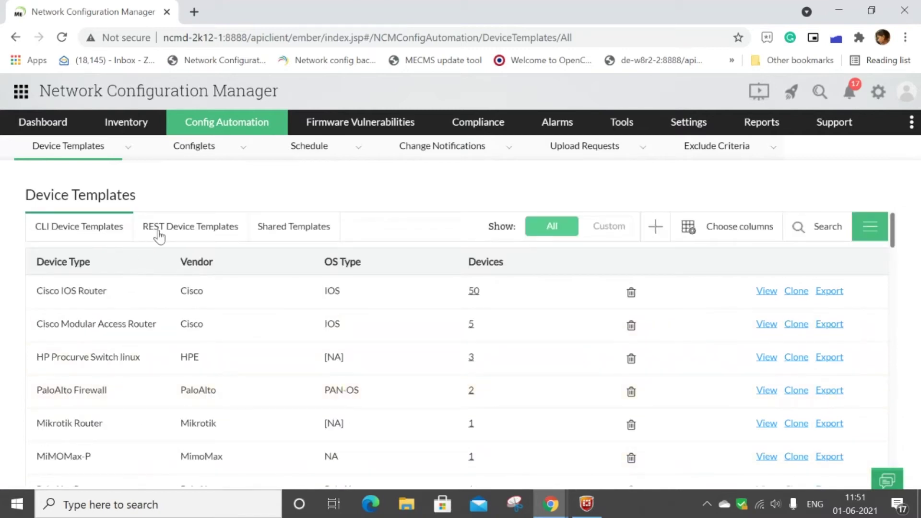
left_click(160, 230)
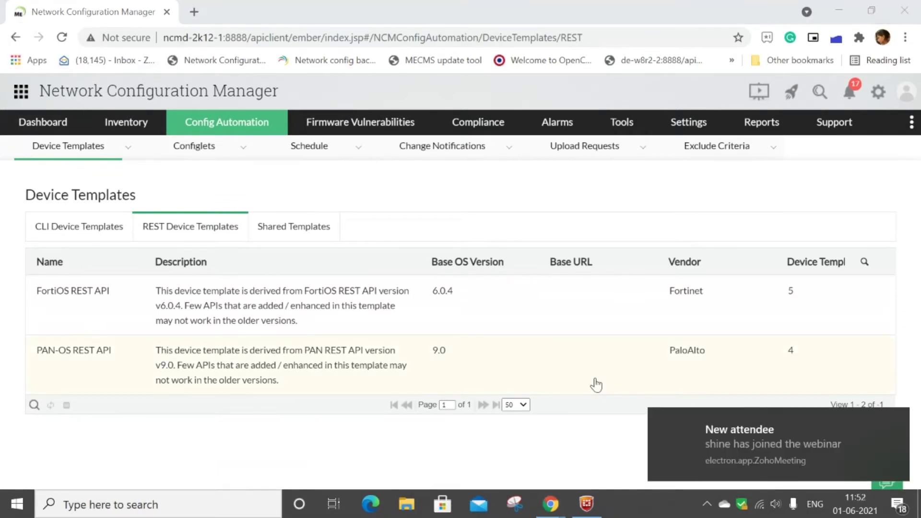
left_click(896, 421)
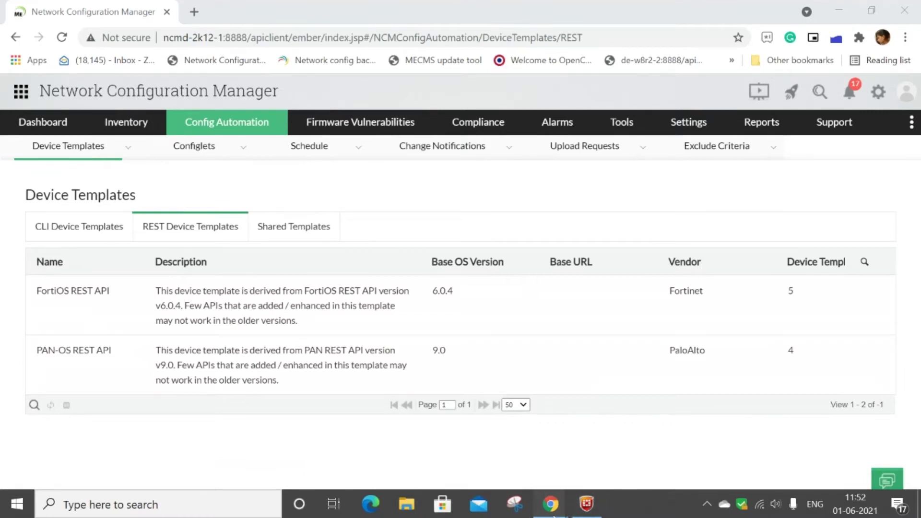
mouse_move(556, 507)
left_click(456, 438)
key("Right")
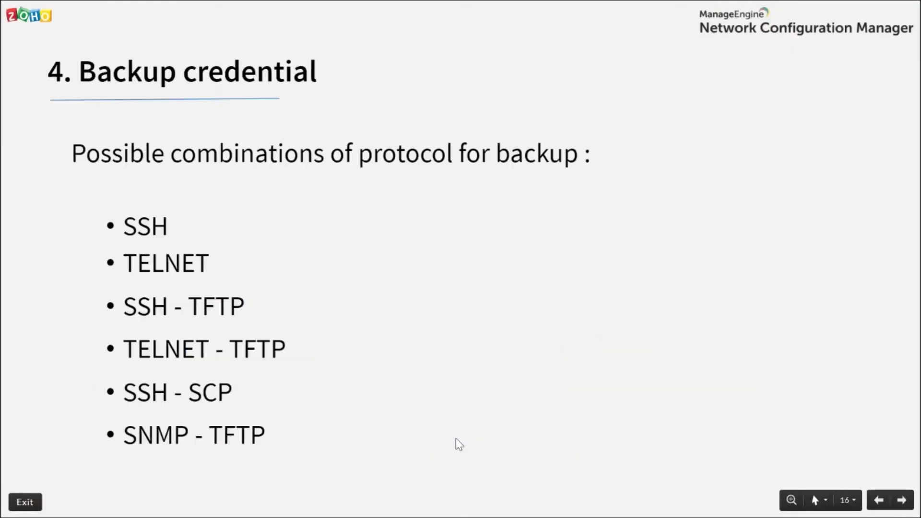
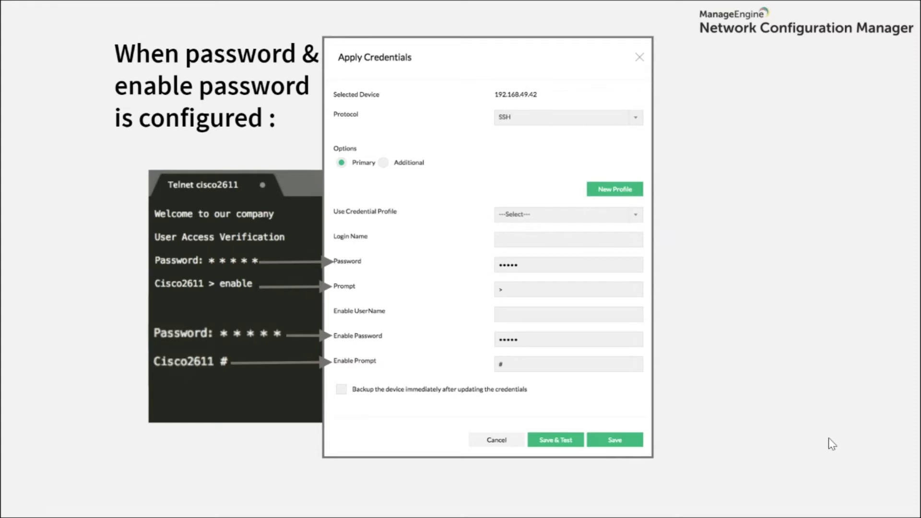
mouse_move(855, 451)
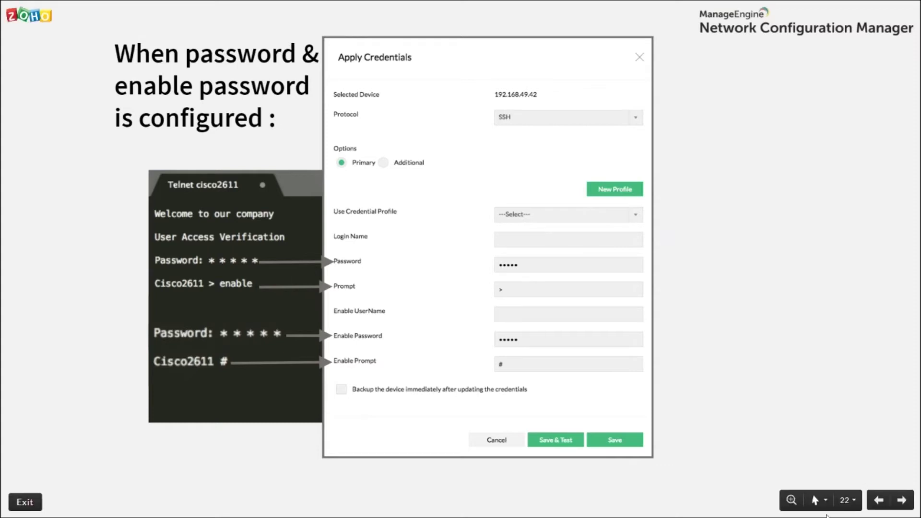
left_click(902, 507)
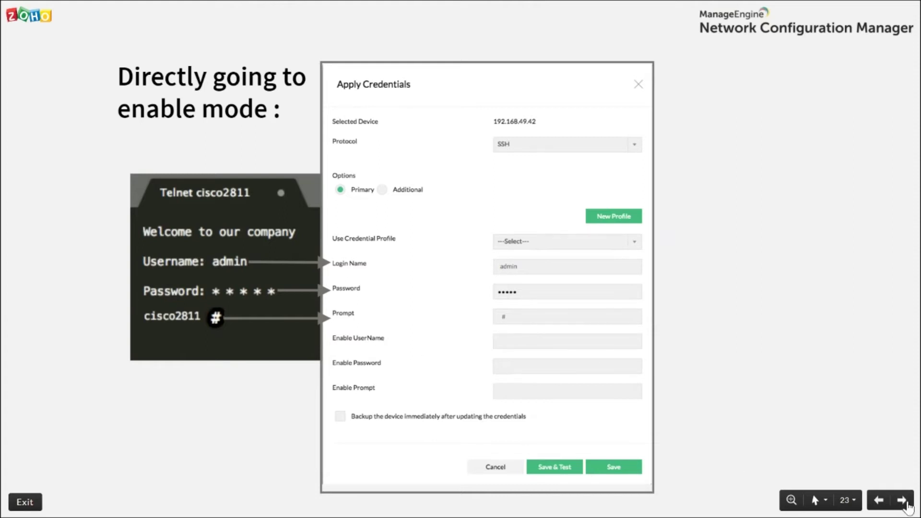
left_click(905, 504)
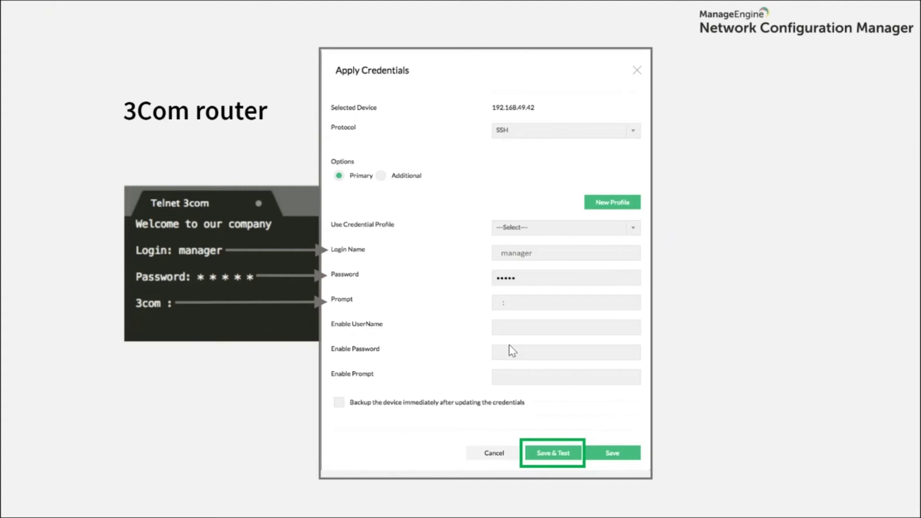
key("alt+Tab")
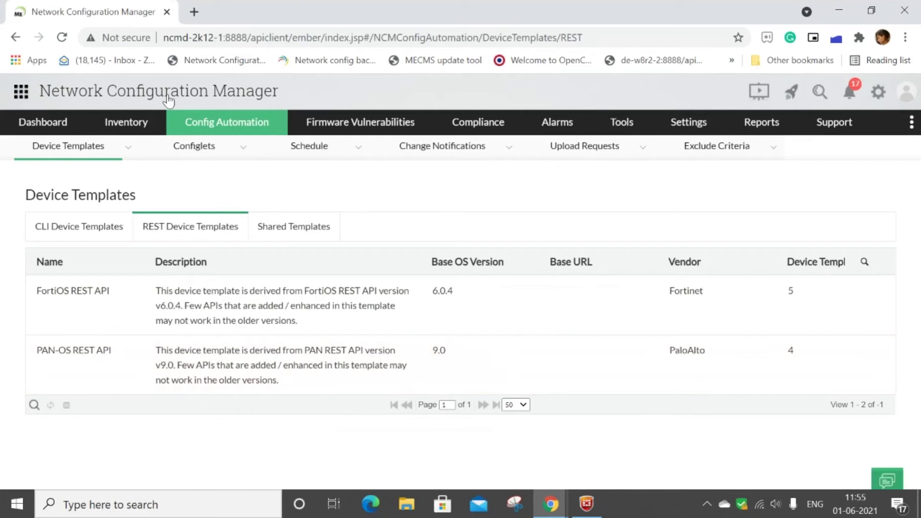
Open the device inventory and bring up the Apply Credentials form for device 192.168.50.138
mouse_move(140, 132)
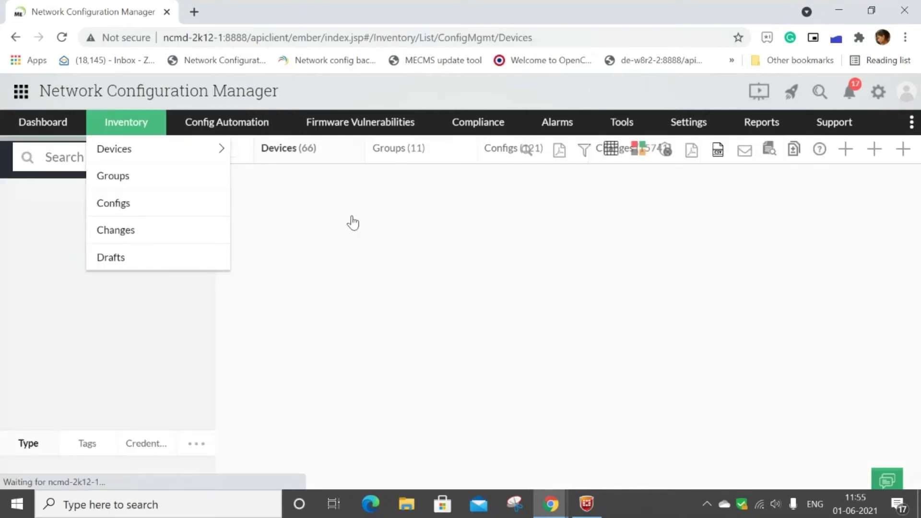
scroll(336, 287, "down", 2)
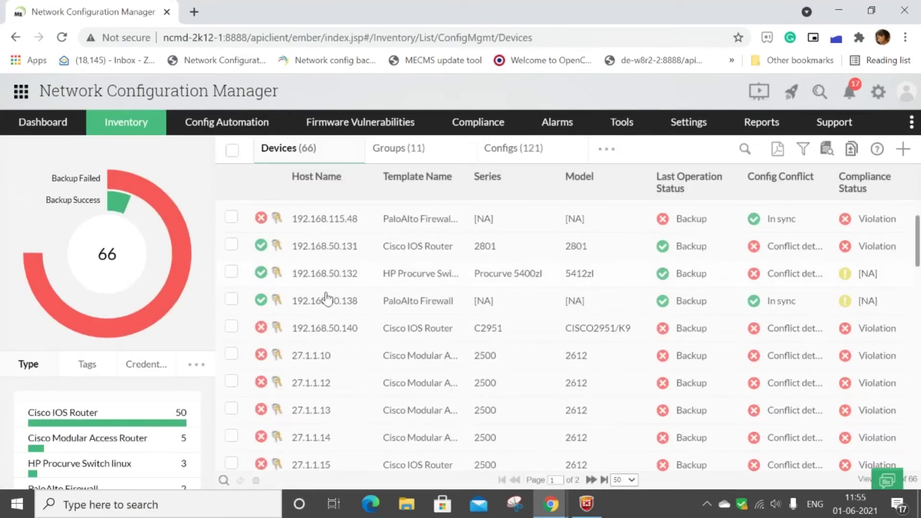
mouse_move(281, 310)
left_click(276, 302)
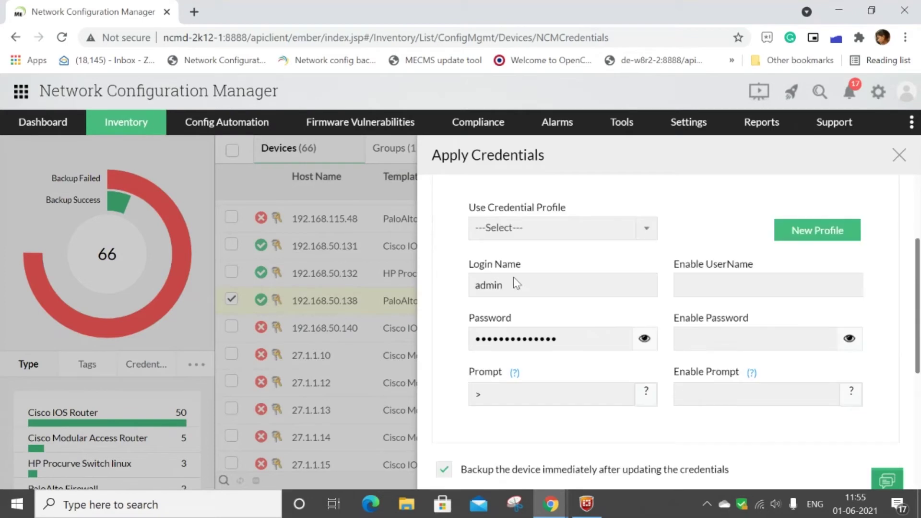
Examine the device's primary credential fields, including credential profile, login name, password, prompt and enable details
left_click(720, 241)
left_click(722, 242)
scroll(561, 254, "down", 1)
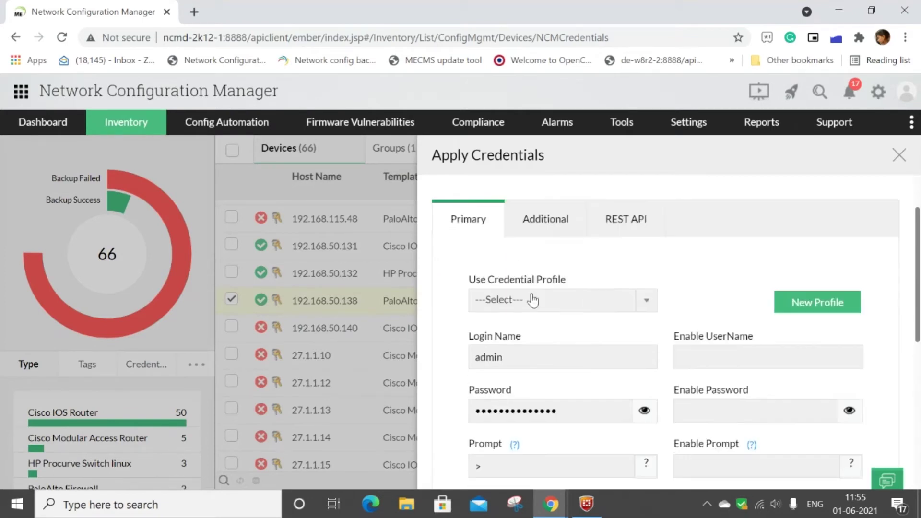
scroll(568, 283, "down", 1)
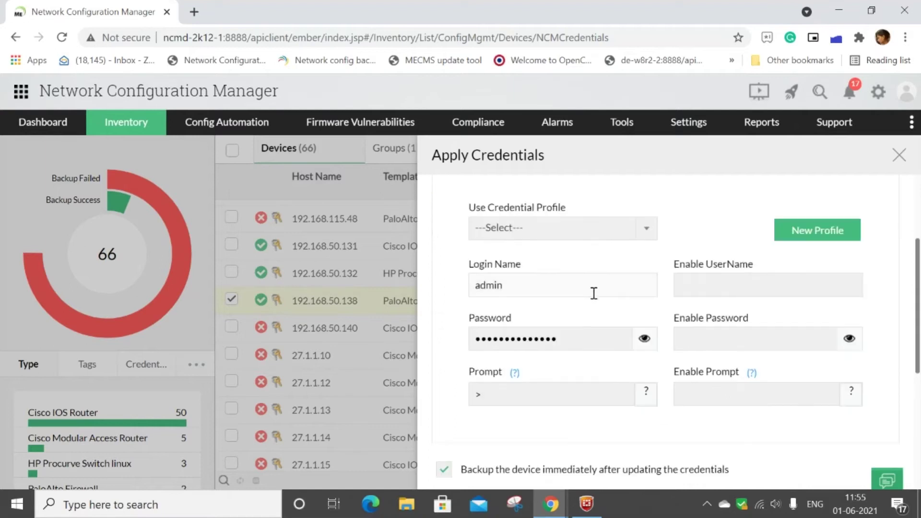
Examine the option to back up the device immediately after updating credentials, and review the primary credential fields and protocol
scroll(602, 312, "down", 1)
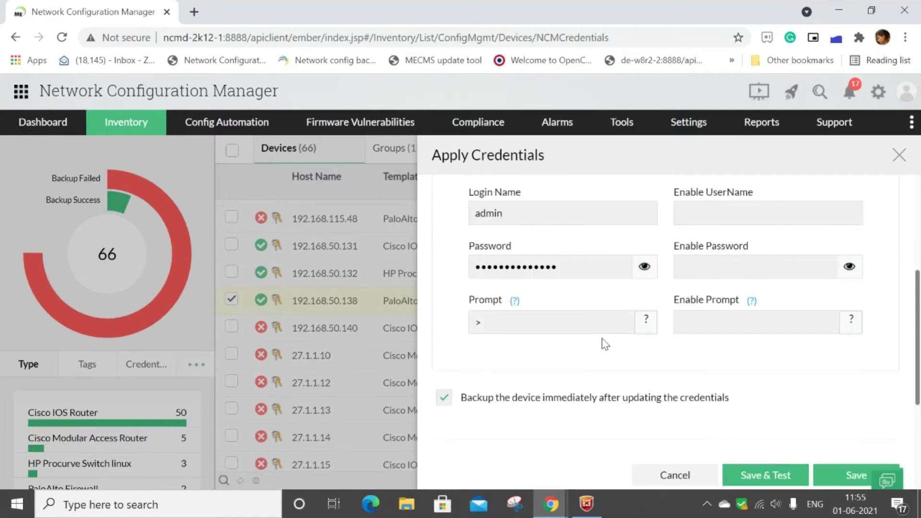
scroll(605, 345, "down", 2)
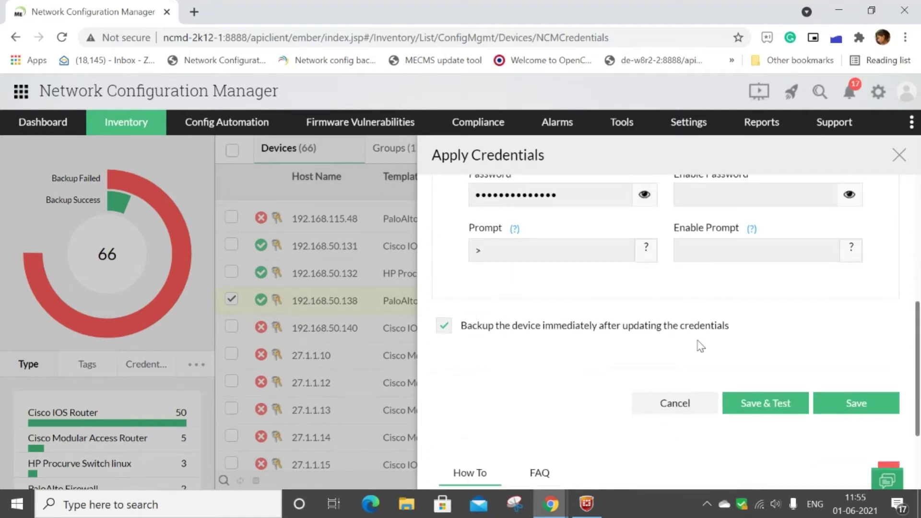
scroll(582, 323, "up", 3)
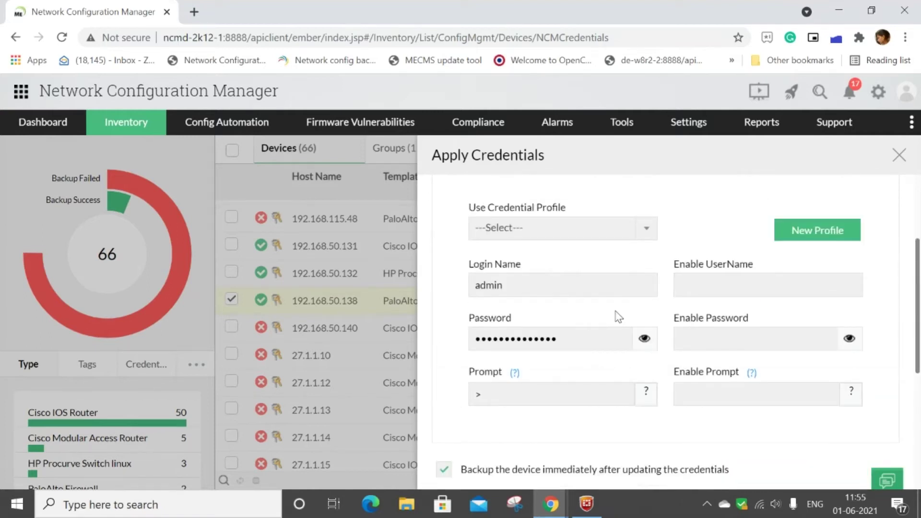
scroll(624, 313, "up", 2)
scroll(638, 342, "down", 2)
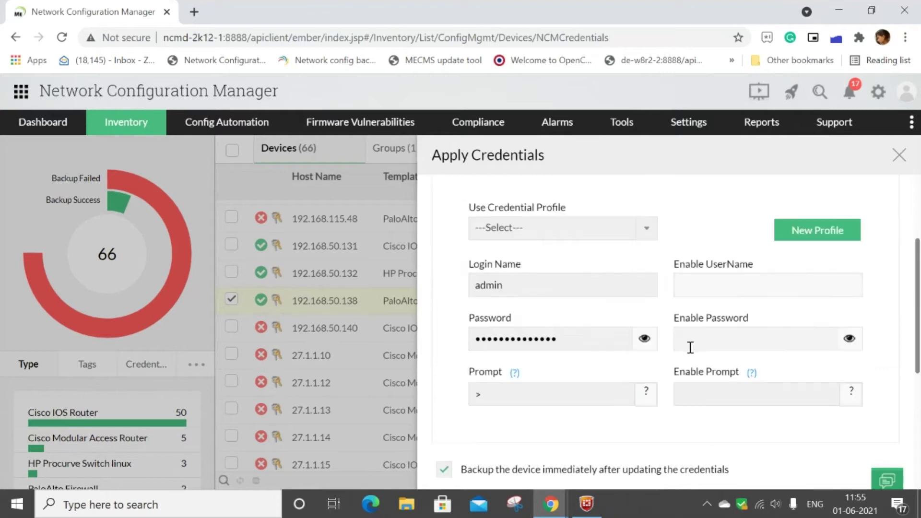
scroll(804, 326, "up", 1)
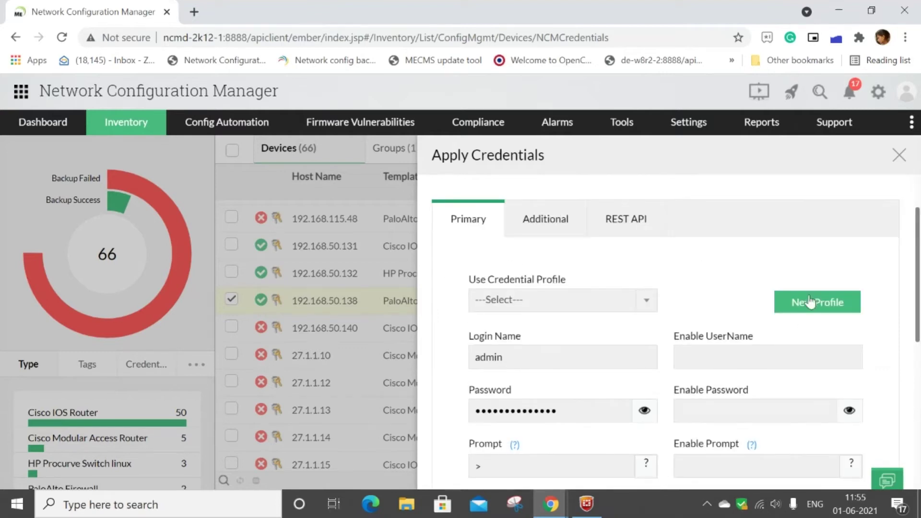
scroll(796, 288, "up", 1)
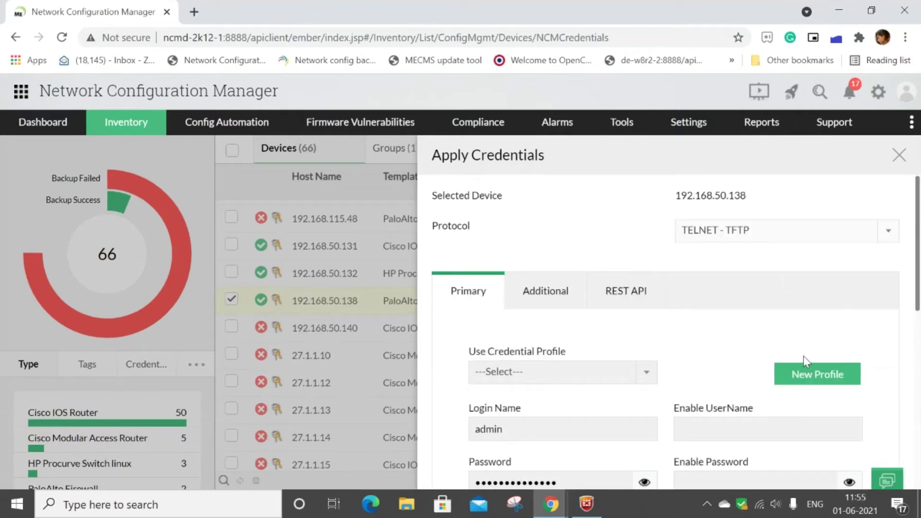
Open a new credential profile form, look through its TELNET, SSH and SNMP fields, and return to the device's credentials without saving
left_click(806, 374)
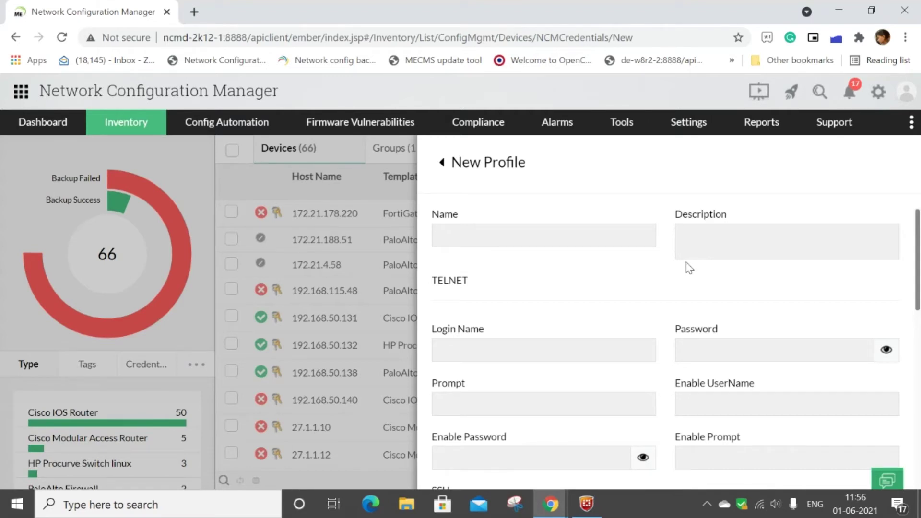
scroll(695, 307, "down", 5)
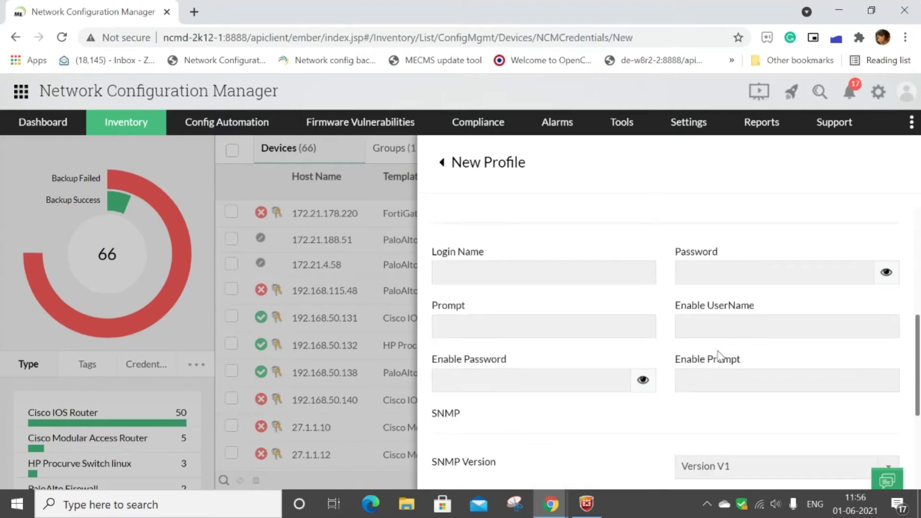
scroll(718, 355, "up", 5)
left_click(440, 162)
View the device's additional credential settings, including the TFTP/SCP server public IP, Telnet port and login and password prompts
scroll(724, 297, "down", 2)
scroll(623, 304, "up", 2)
left_click(549, 311)
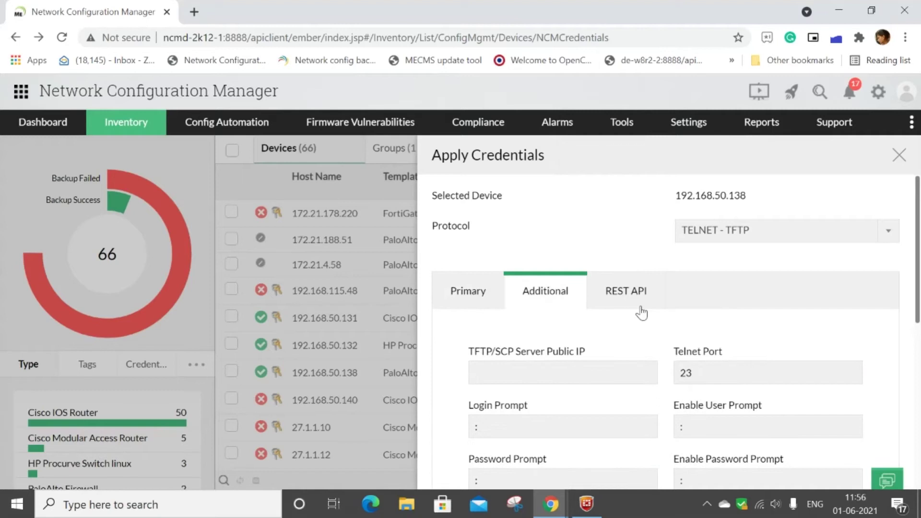
scroll(641, 309, "down", 3)
scroll(624, 298, "up", 3)
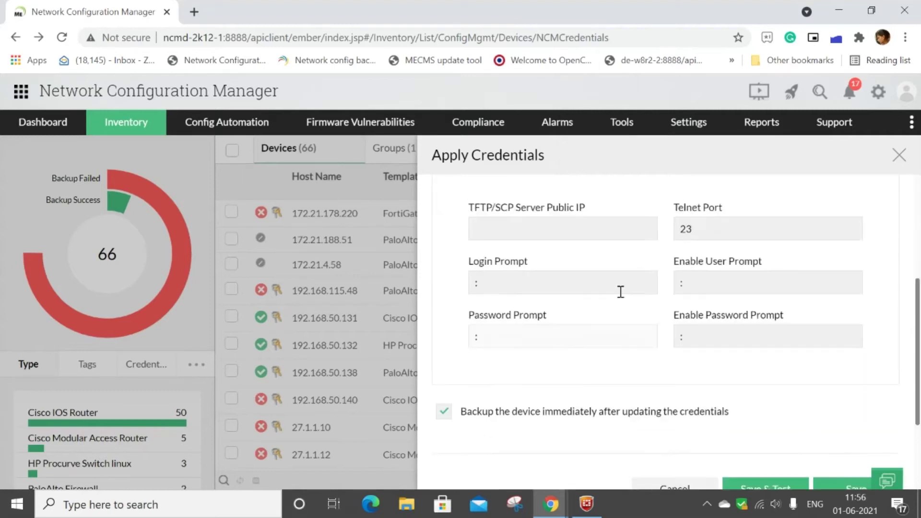
View the REST API settings for device 192.168.50.138, from host and protocol to vsys location, and close the credentials form without saving
left_click(644, 307)
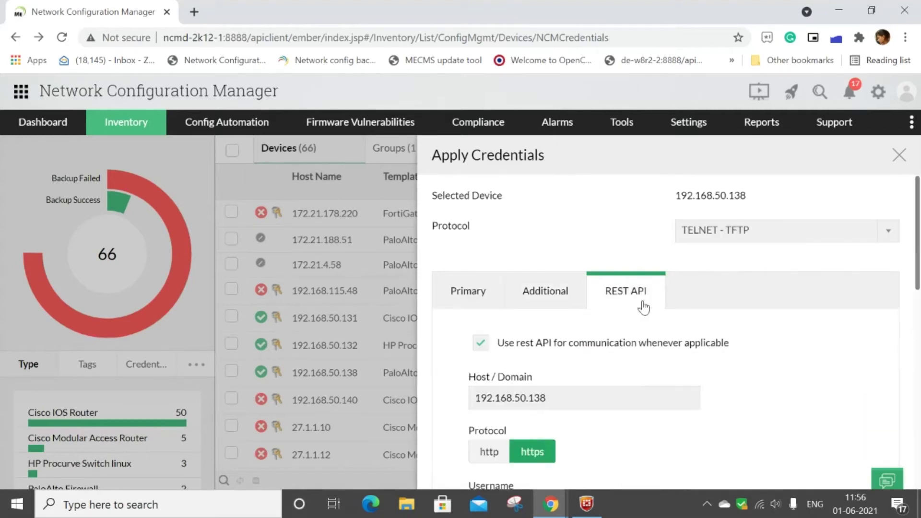
scroll(773, 341, "down", 2)
scroll(775, 341, "down", 2)
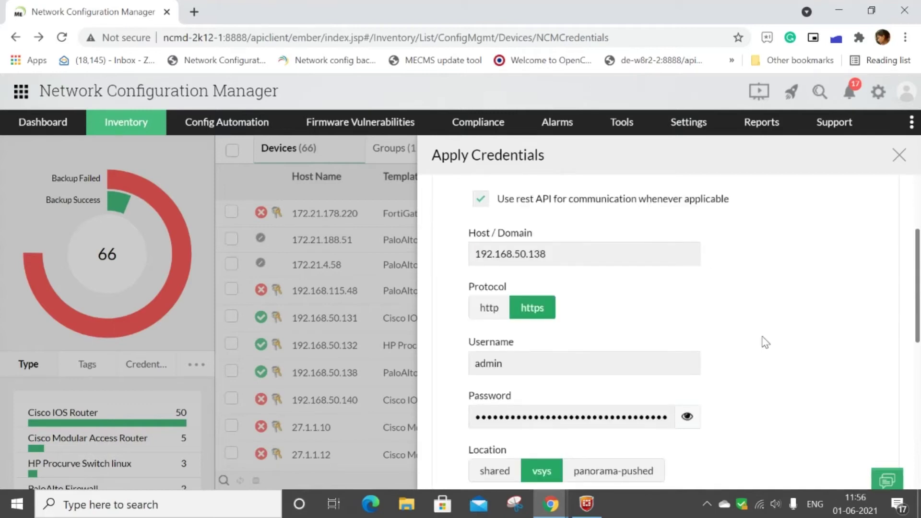
scroll(765, 342, "down", 5)
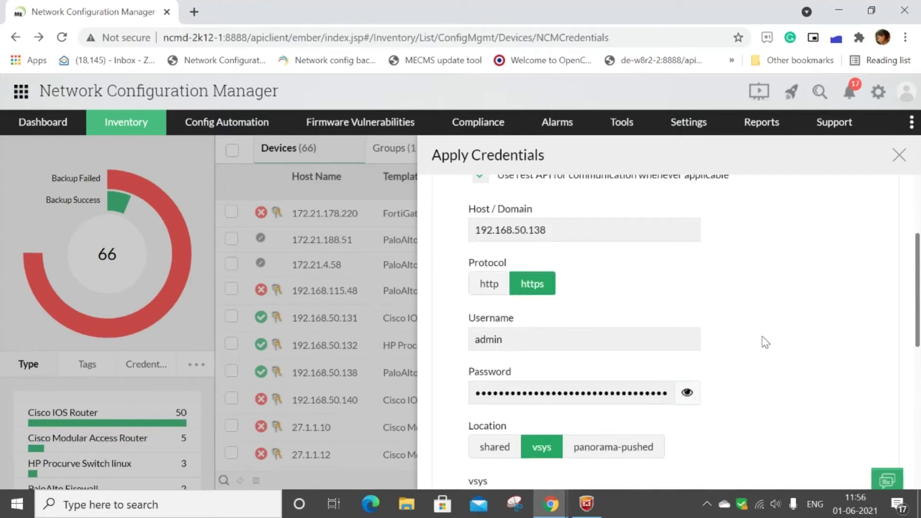
scroll(765, 342, "down", 1)
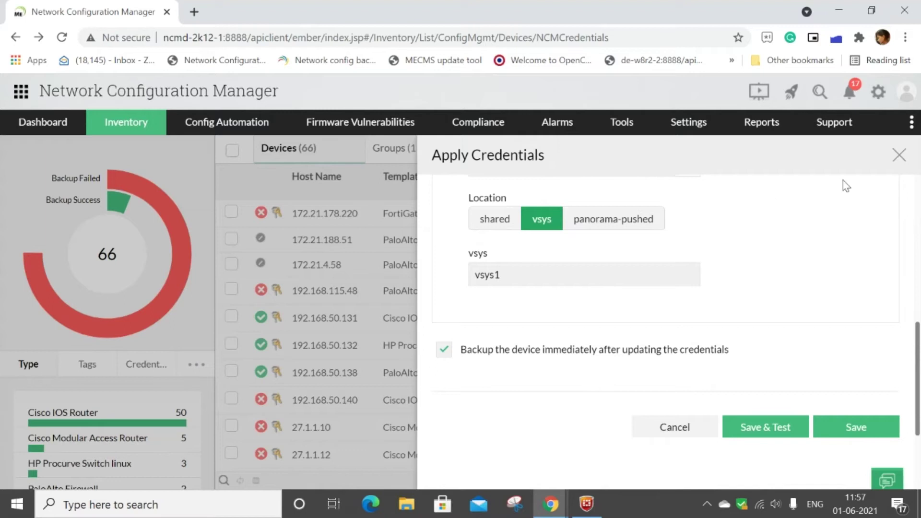
left_click(898, 162)
Switch to the NCM training presentation and go to the slide on valid credentials with failed file transfer
mouse_move(565, 508)
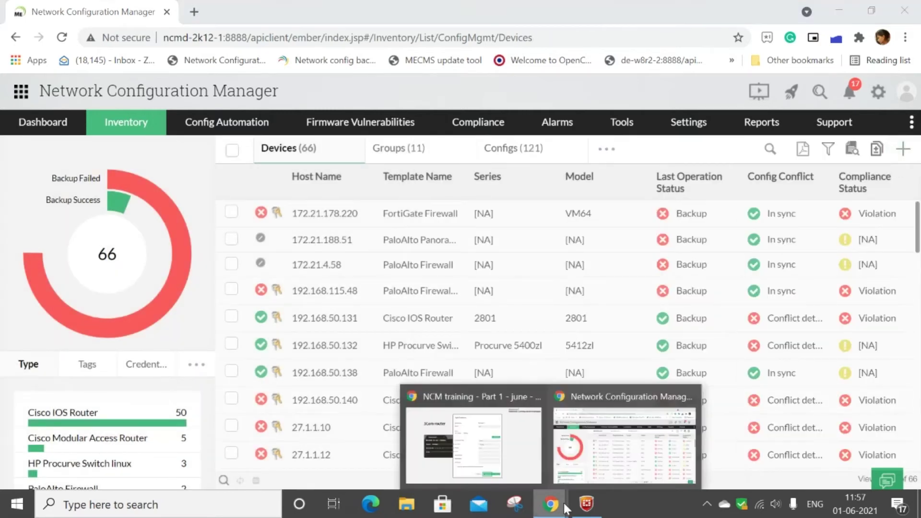
left_click(492, 441)
key("Right")
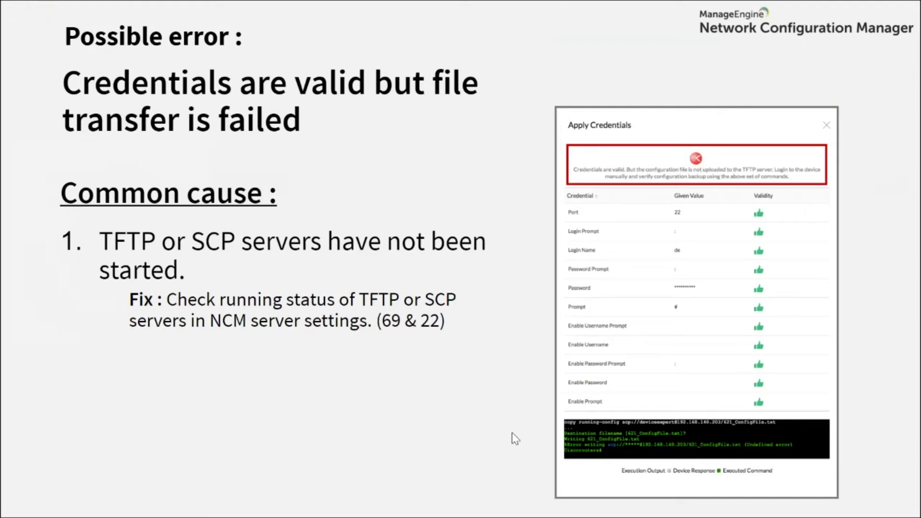
mouse_move(402, 467)
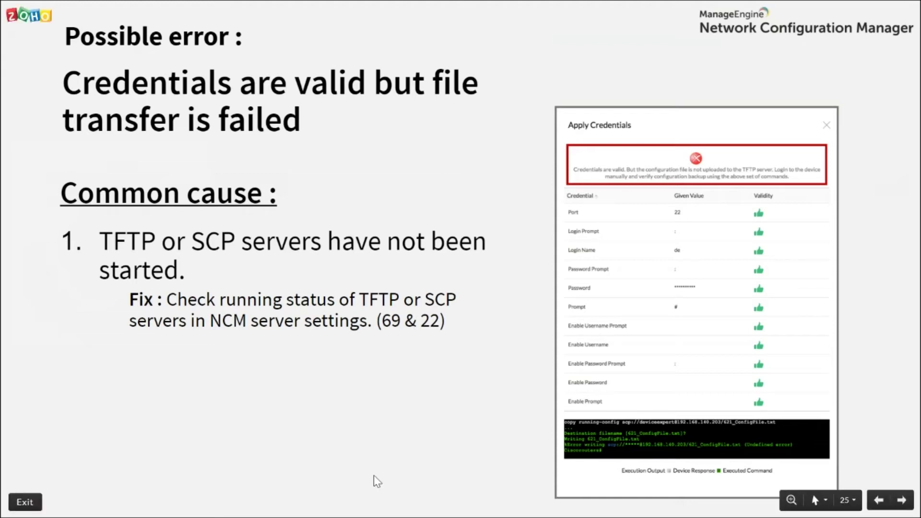
Switch back to Network Configuration Manager and open the Server Settings page
key("alt+Tab")
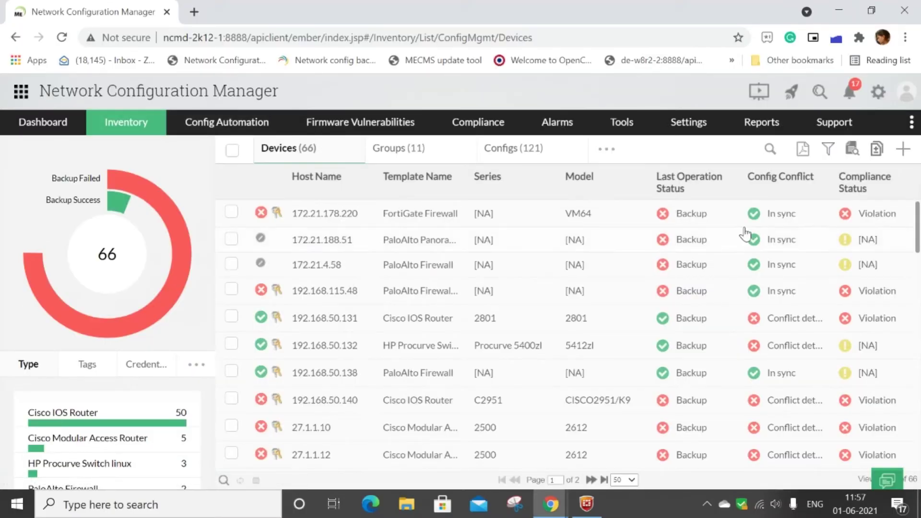
mouse_move(689, 126)
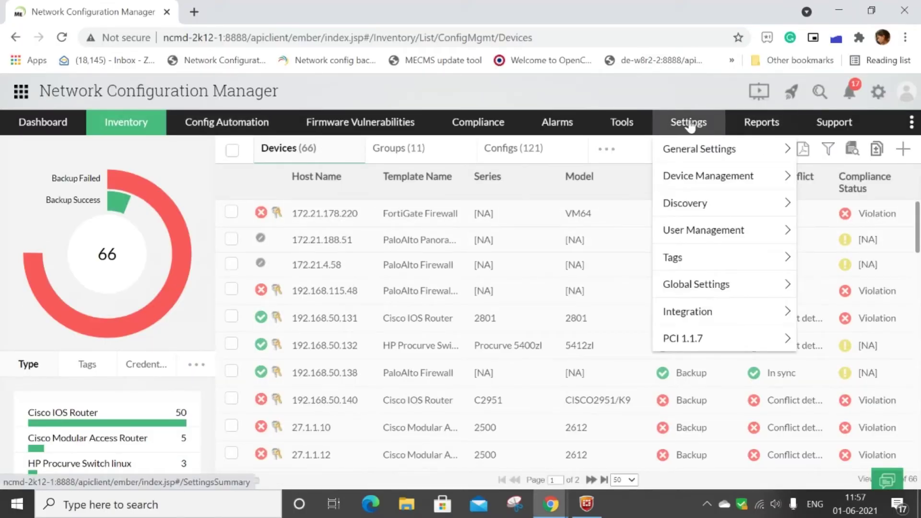
mouse_move(699, 149)
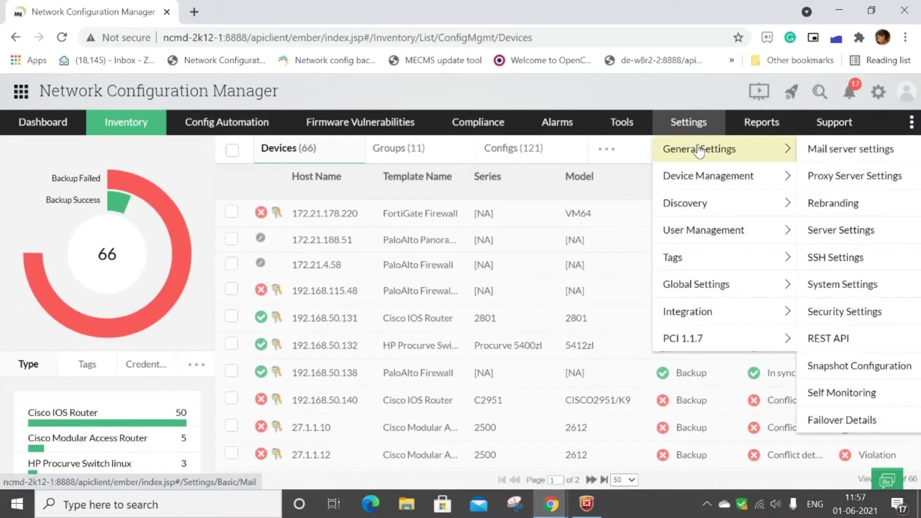
left_click(882, 234)
Examine the status, binding, ports and service operations of the TFTP, SCP and Syslog servers, dismissing the browser notification
scroll(547, 307, "down", 2)
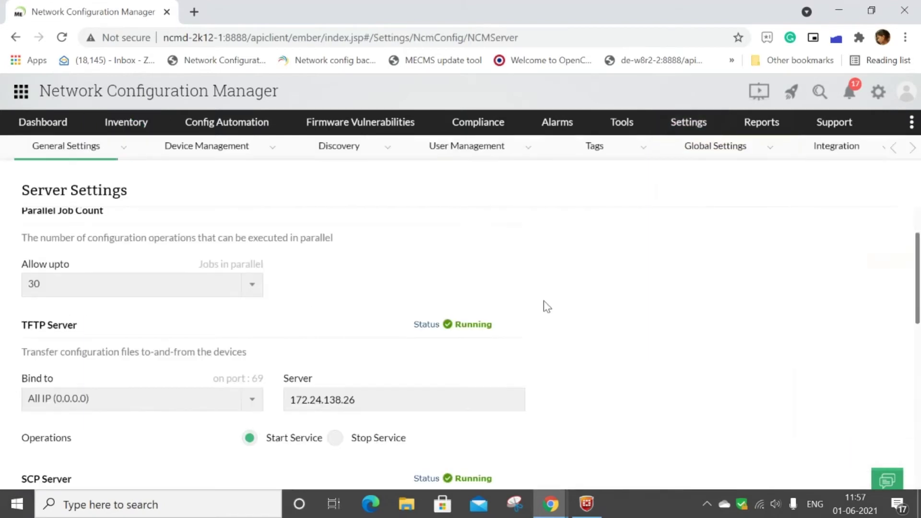
scroll(547, 307, "down", 2)
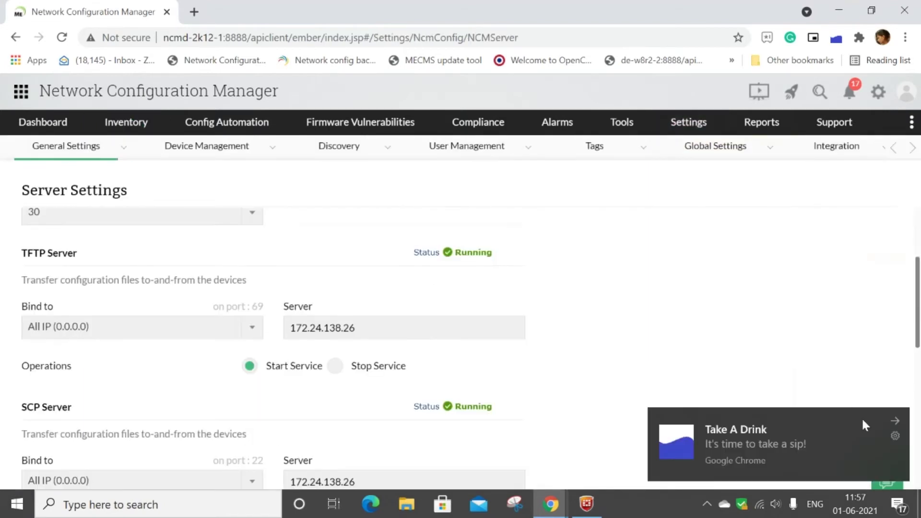
left_click(894, 422)
scroll(601, 323, "down", 2)
scroll(602, 324, "up", 2)
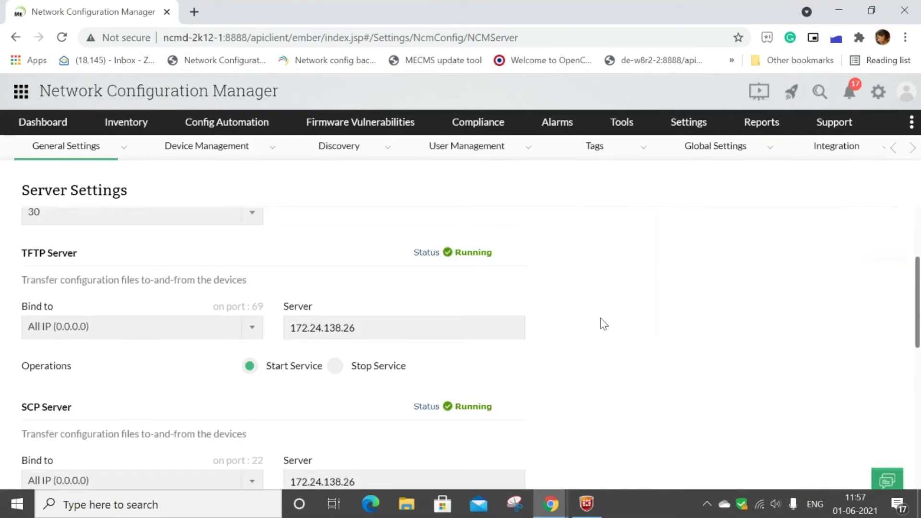
scroll(365, 288, "down", 2)
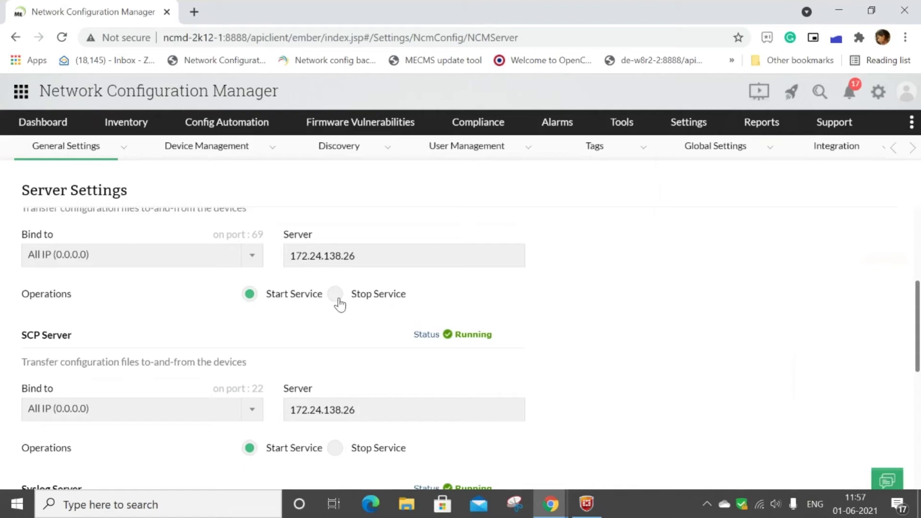
scroll(593, 328, "down", 4)
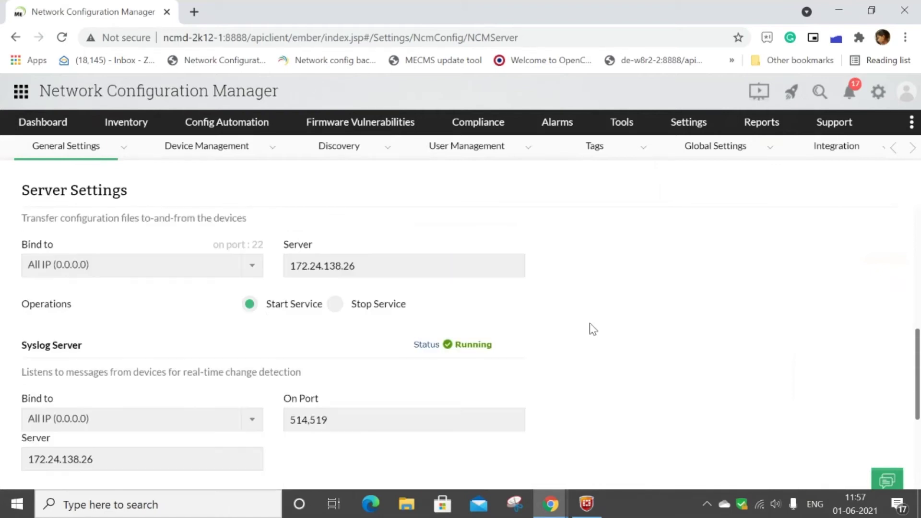
scroll(589, 324, "down", 4)
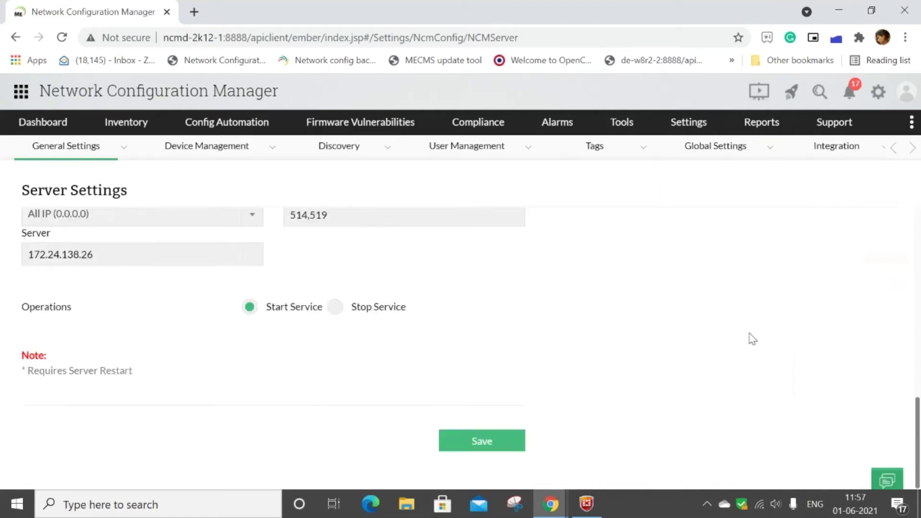
scroll(748, 336, "up", 15)
Open the device inventory, and switch to the presentation to view the configuration backup and real-time change detection slides
left_click(117, 123)
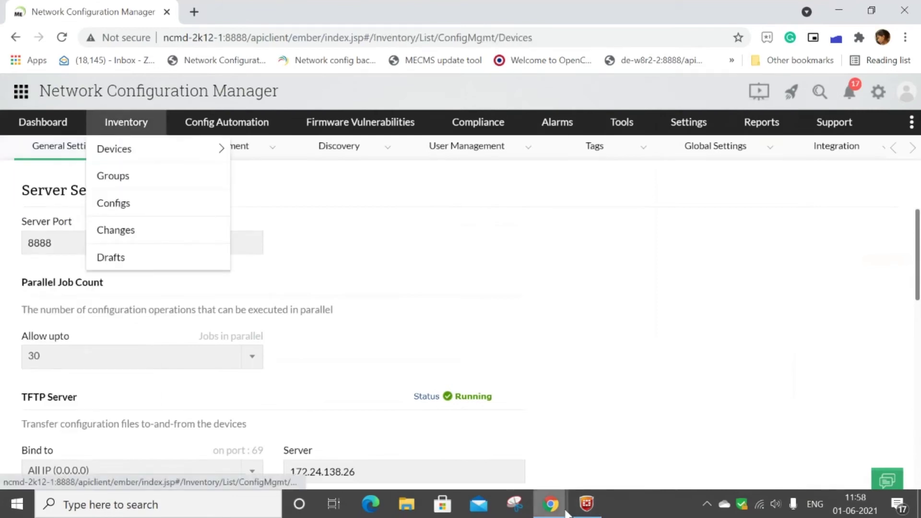
mouse_move(550, 503)
left_click(546, 449)
left_click(546, 450)
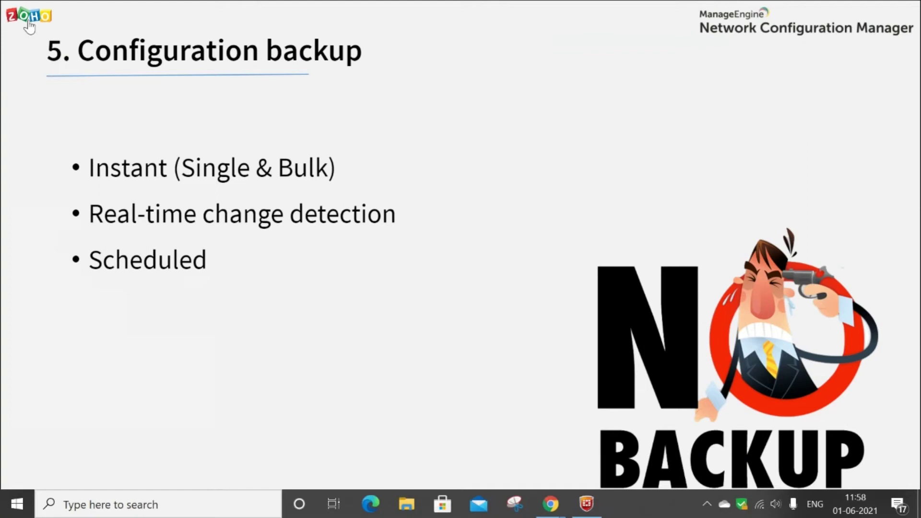
left_click(696, 380)
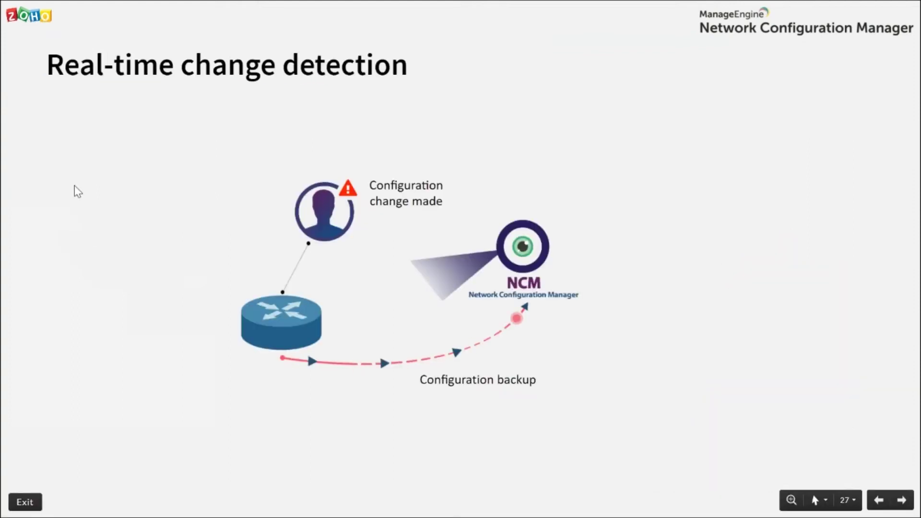
key("Right")
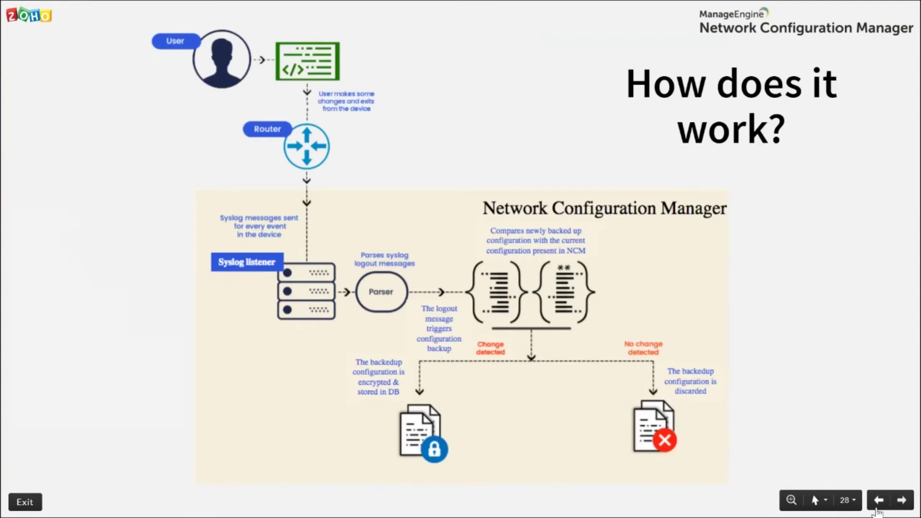
left_click(878, 503)
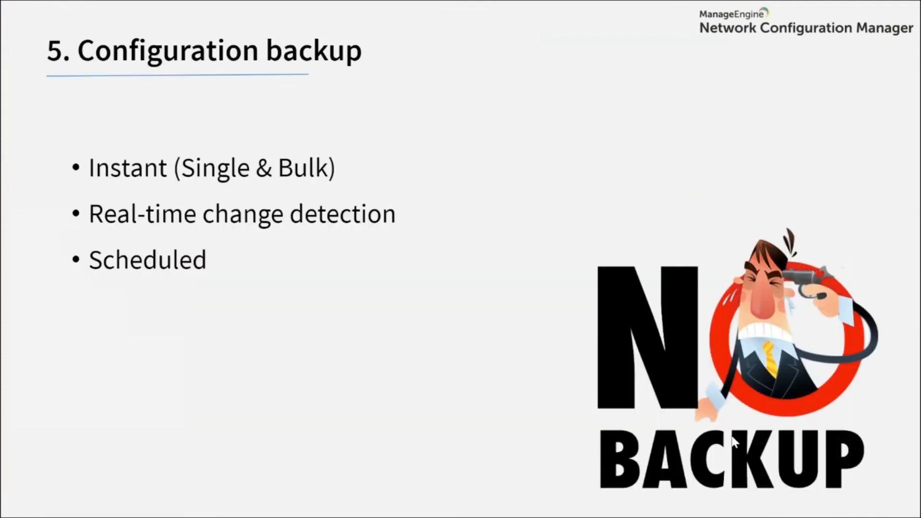
Switch back to Network Configuration Manager and run an instant backup of devices 192.168.50.131 and 192.168.50.132
key("alt+Tab")
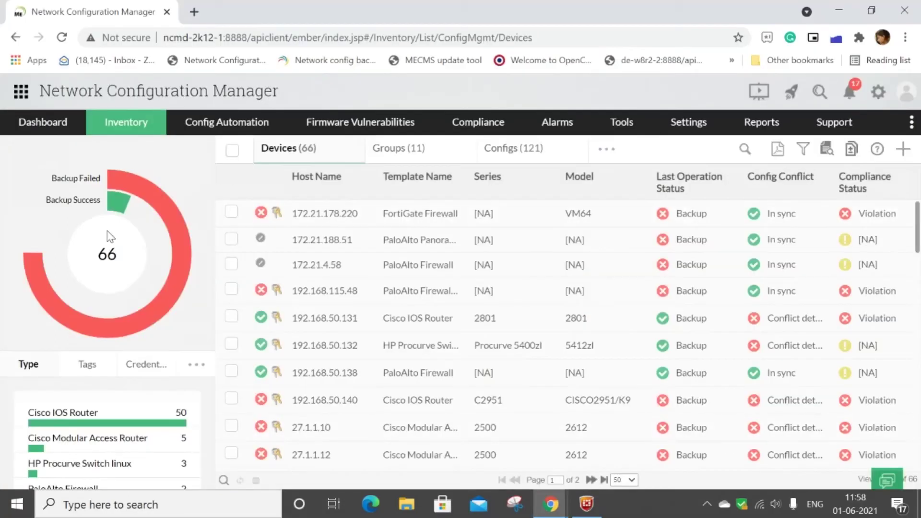
left_click(232, 318)
left_click(231, 344)
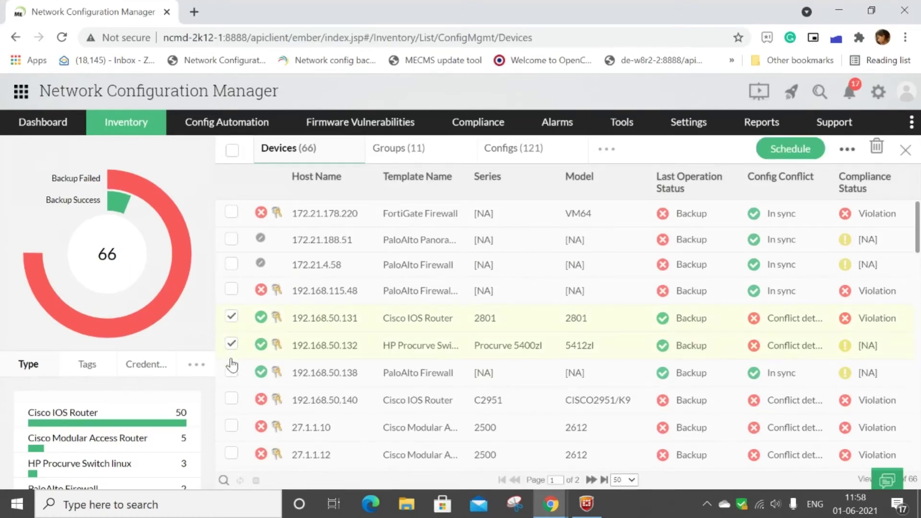
left_click(846, 150)
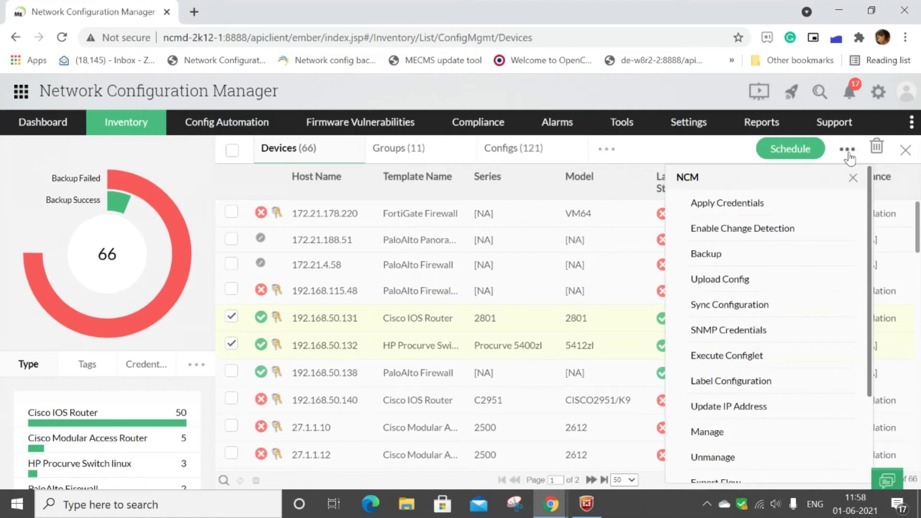
left_click(704, 255)
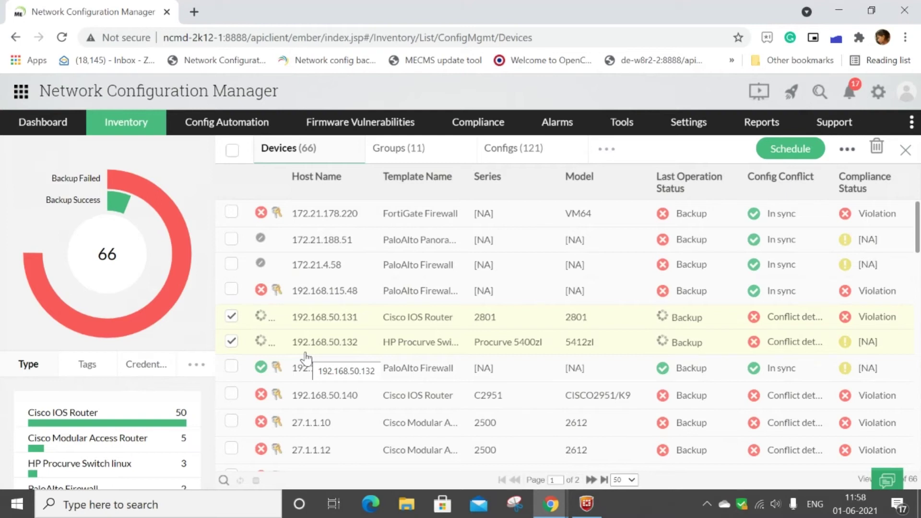
Deselect devices 192.168.50.131 and 192.168.50.132, and switch to the presentation to show the real-time change detection slide
left_click(229, 320)
left_click(231, 343)
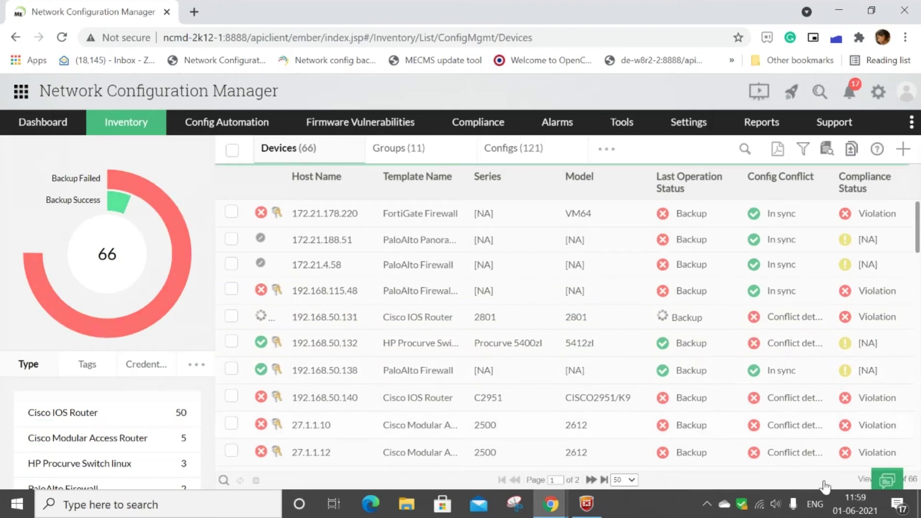
mouse_move(540, 509)
left_click(514, 458)
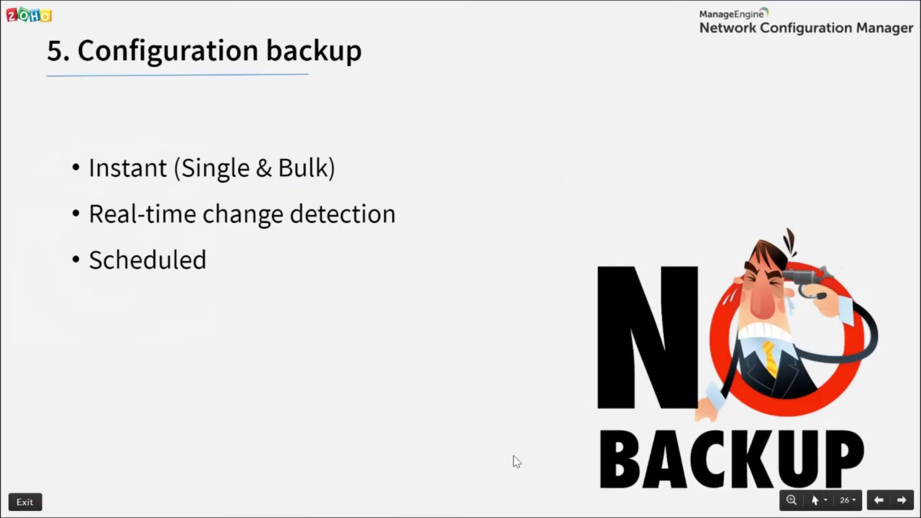
key("Right")
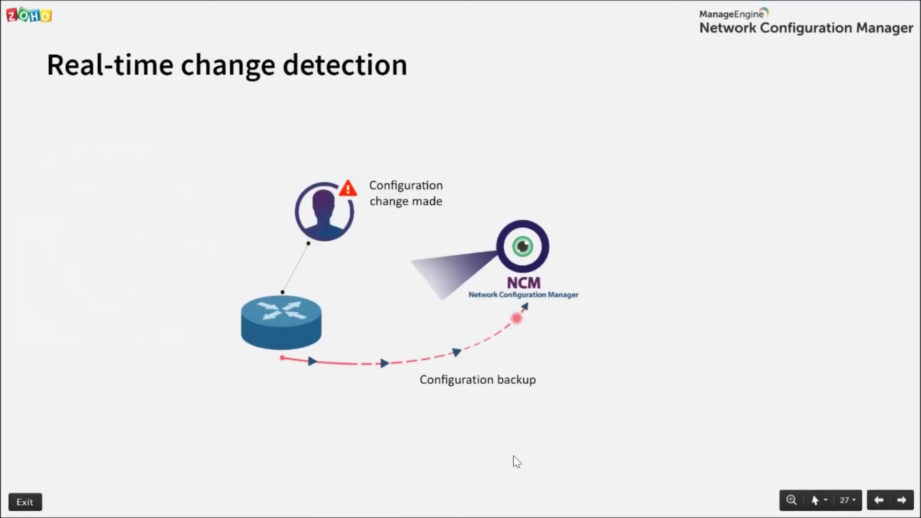
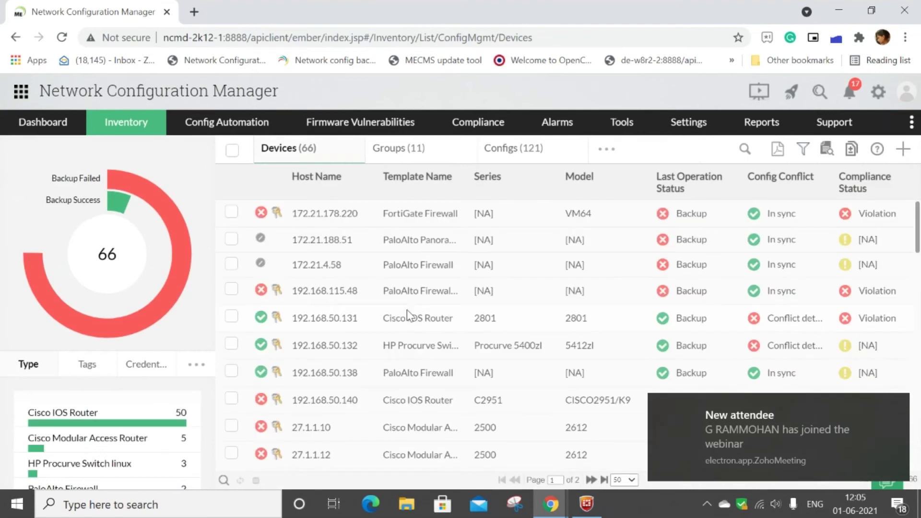
Open device 192.168.50.131 and examine its device details and Config Changes list
left_click(323, 328)
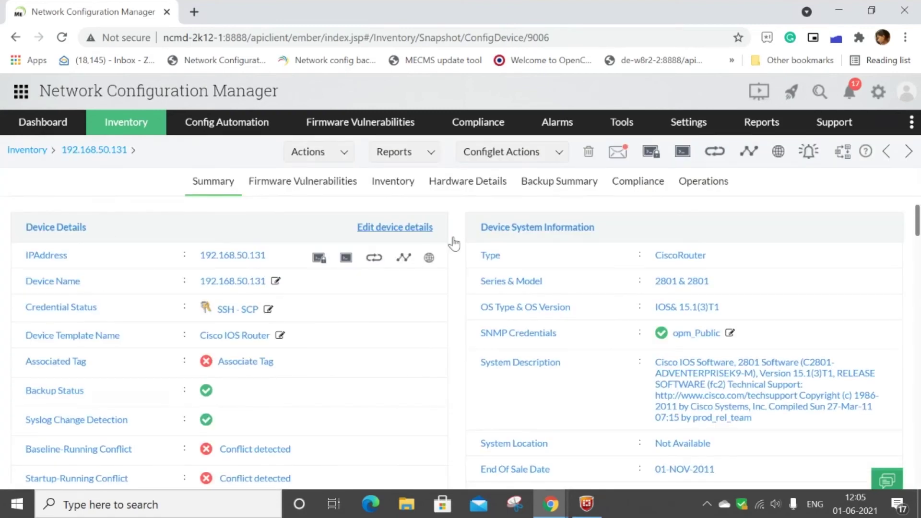
scroll(710, 214, "down", 9)
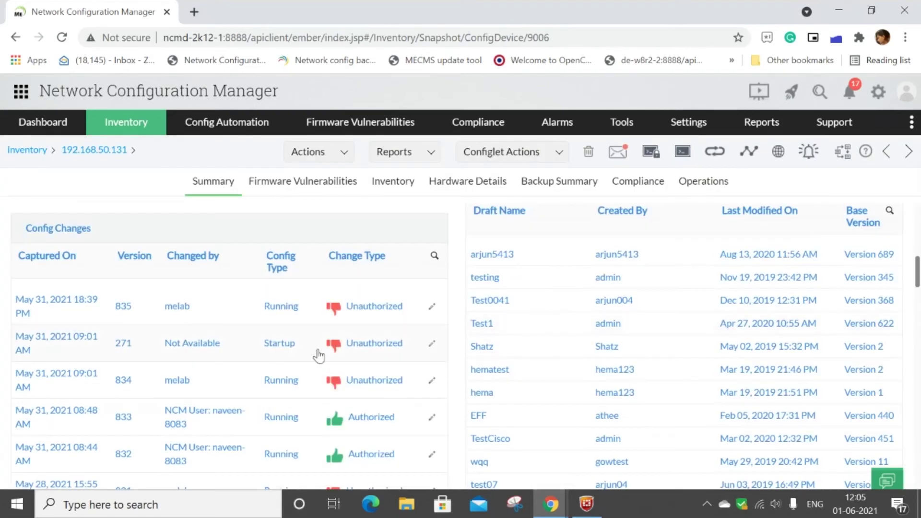
scroll(615, 315, "up", 5)
scroll(615, 316, "up", 5)
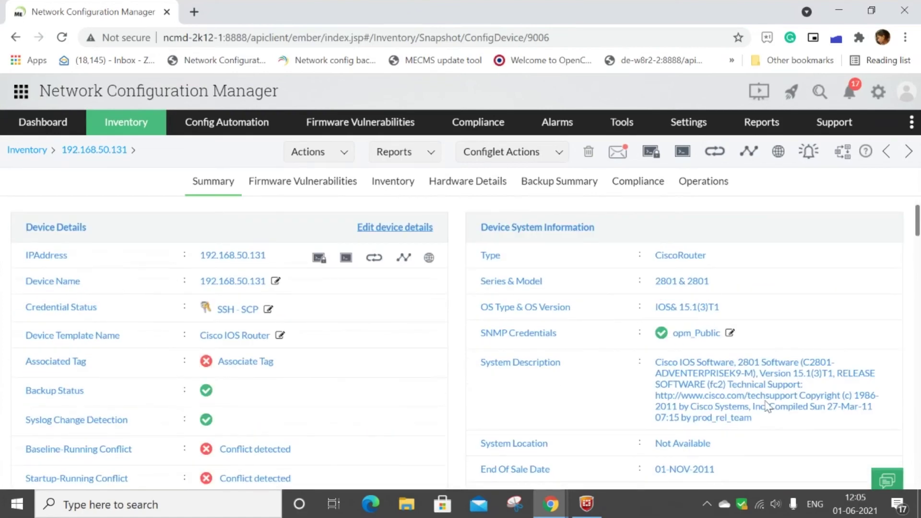
scroll(761, 409, "down", 2)
scroll(762, 409, "down", 10)
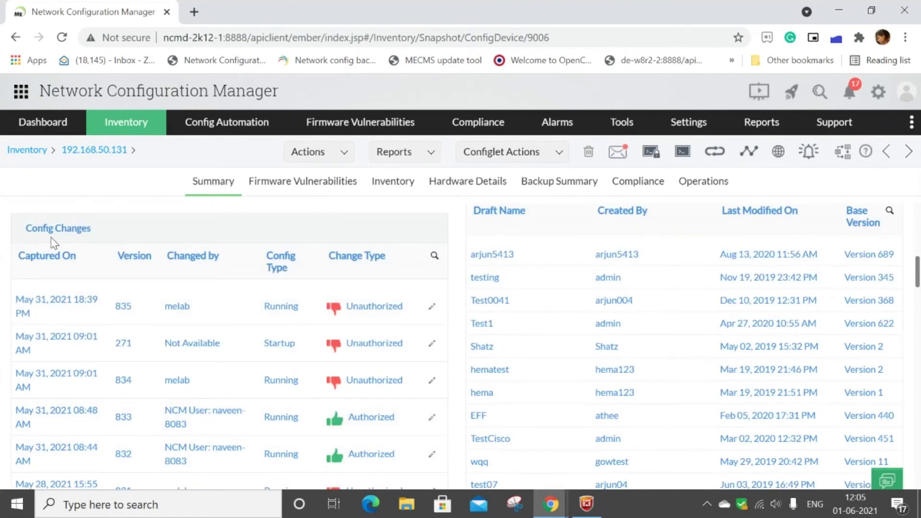
scroll(472, 240, "down", 2)
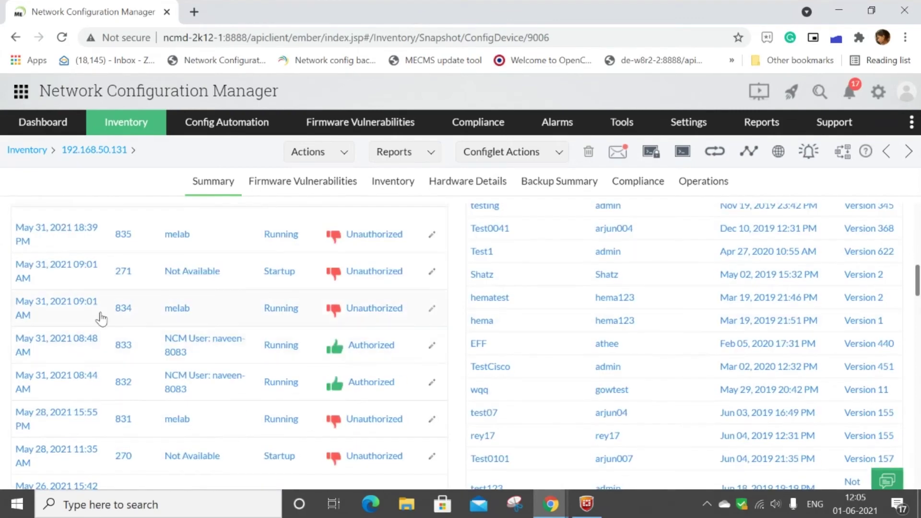
scroll(91, 319, "up", 2)
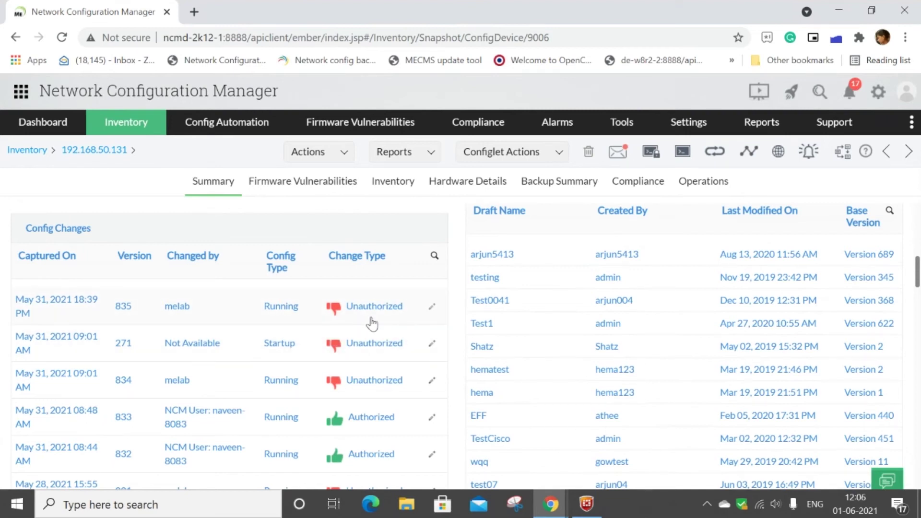
Open running configuration version 835, view the lines deleted since the previous version, and return to the version details
left_click(290, 314)
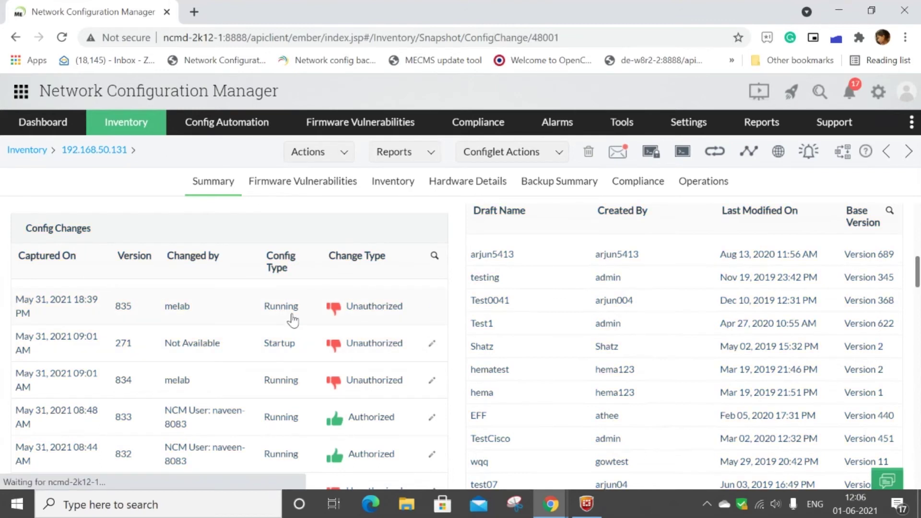
scroll(522, 290, "down", 3)
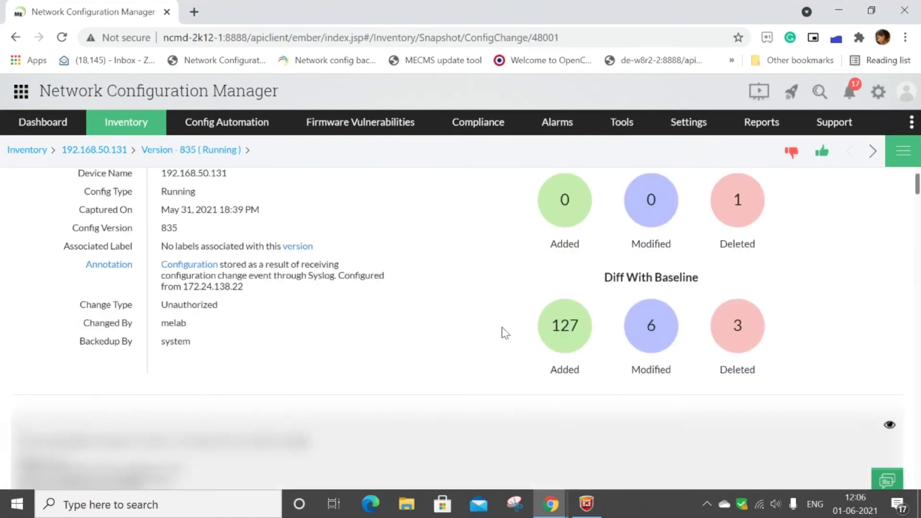
scroll(508, 326, "up", 3)
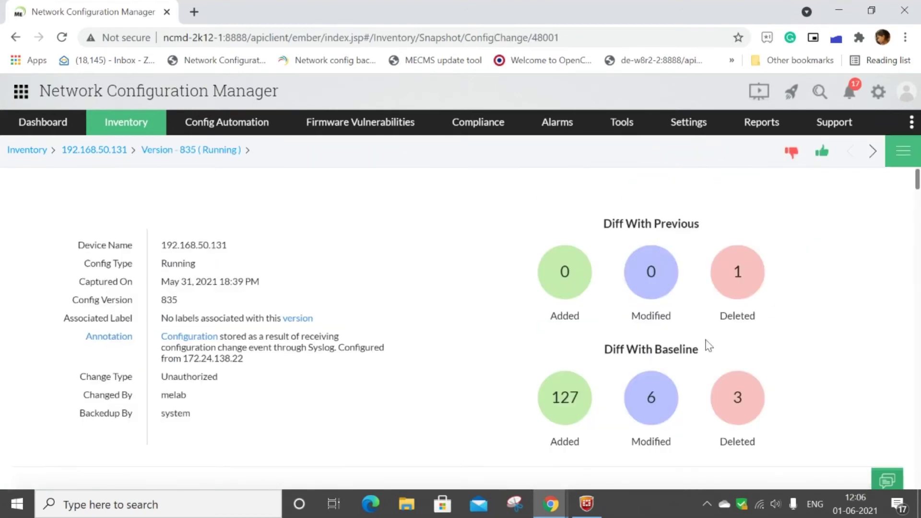
left_click(750, 292)
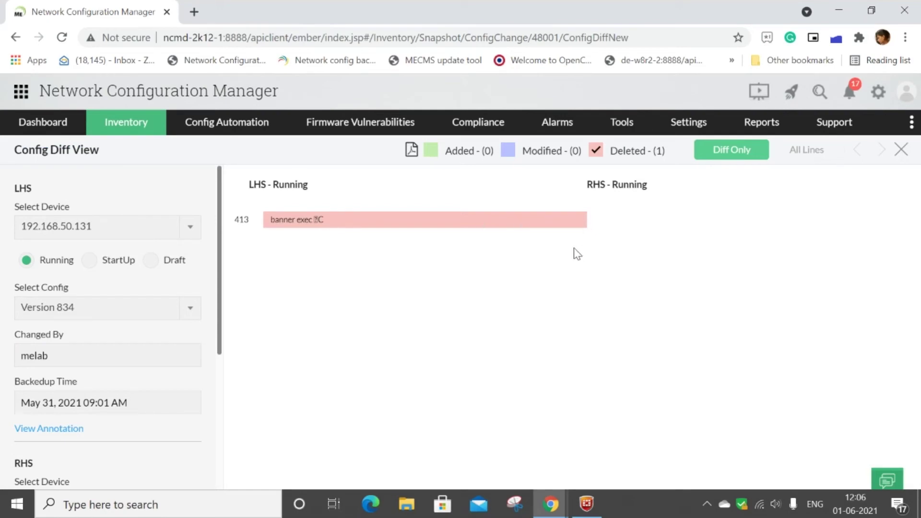
left_click(901, 150)
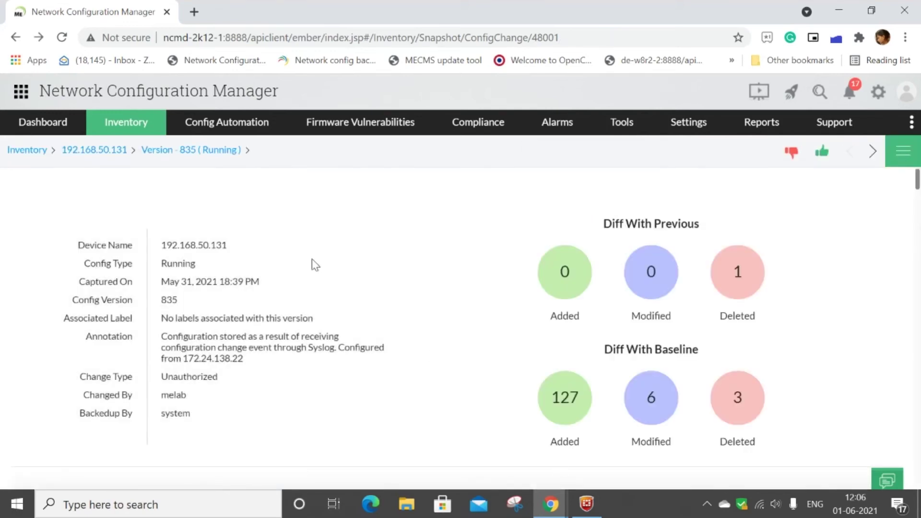
scroll(321, 277, "down", 5)
scroll(321, 278, "up", 5)
View the Change Management and Compare configurations slides in the presentation, and return to the device inventory in Network Configuration Manager
mouse_move(549, 501)
left_click(506, 471)
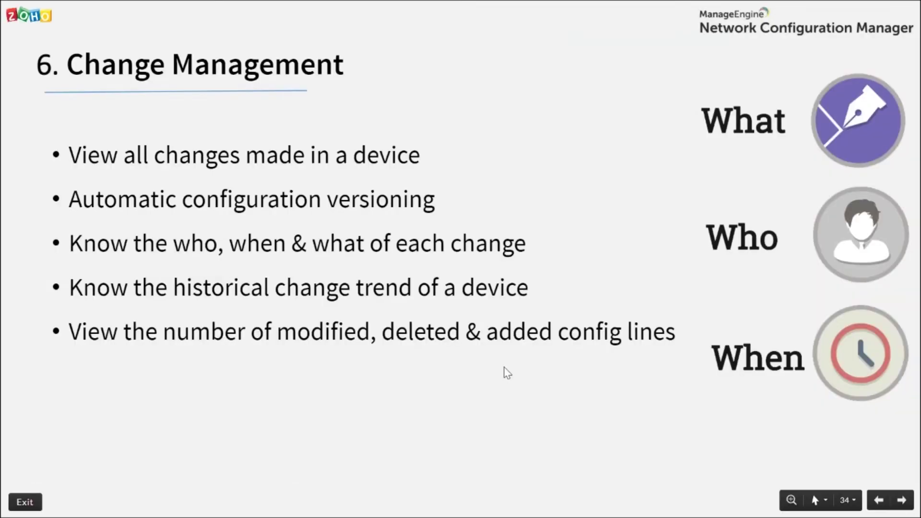
key("Right")
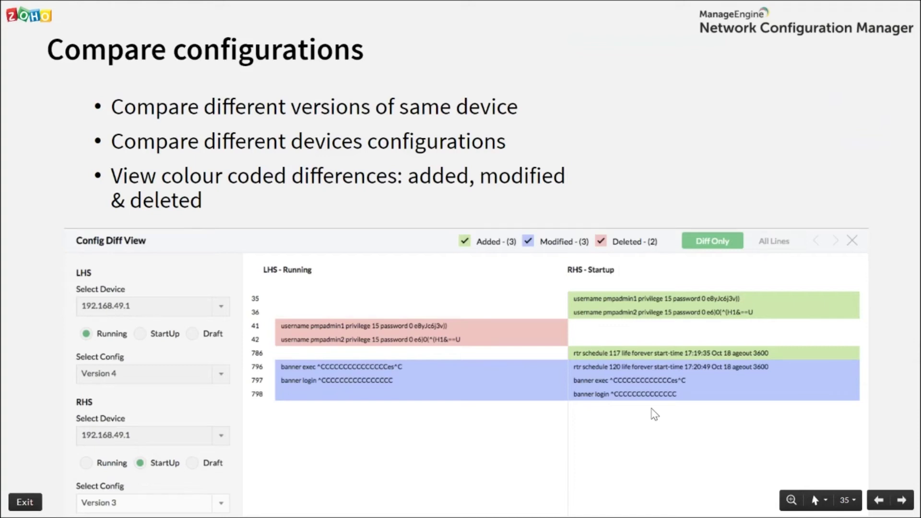
key("alt+Tab")
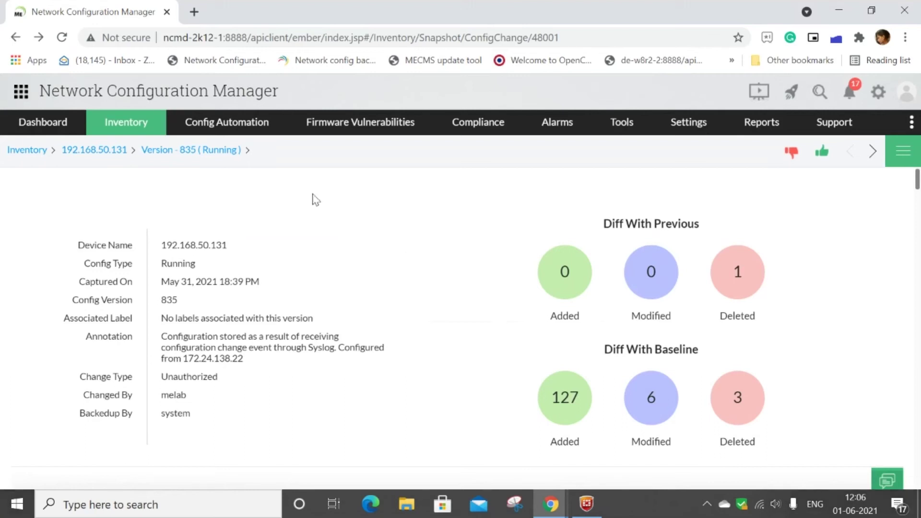
left_click(166, 124)
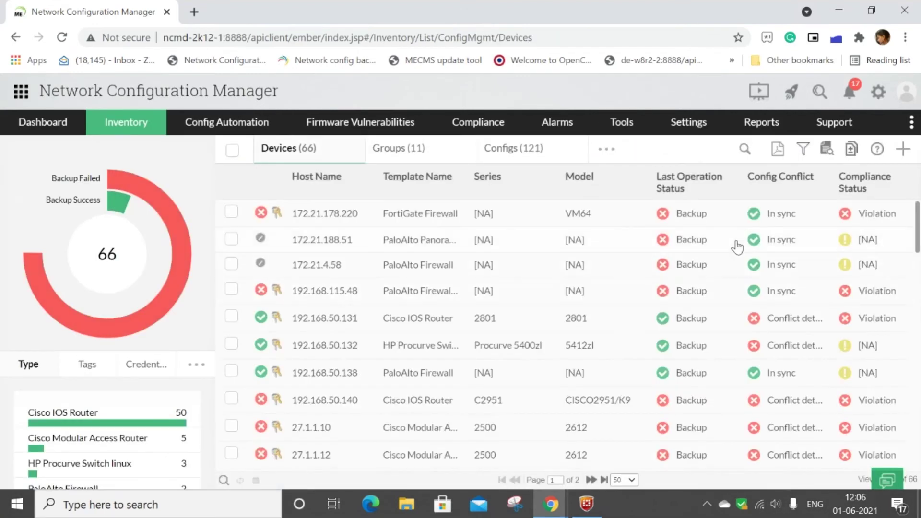
Try to start a configuration comparison with 192.168.50.140 as the LHS device
left_click(852, 149)
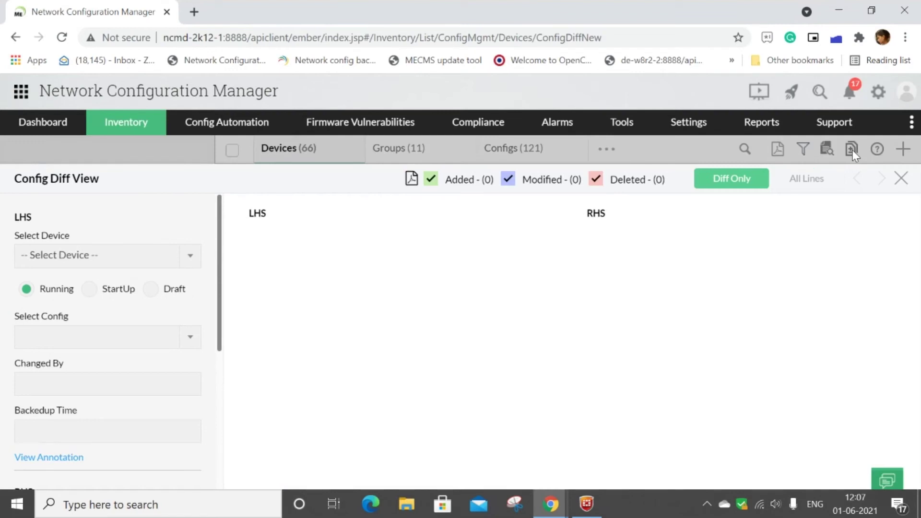
left_click(144, 269)
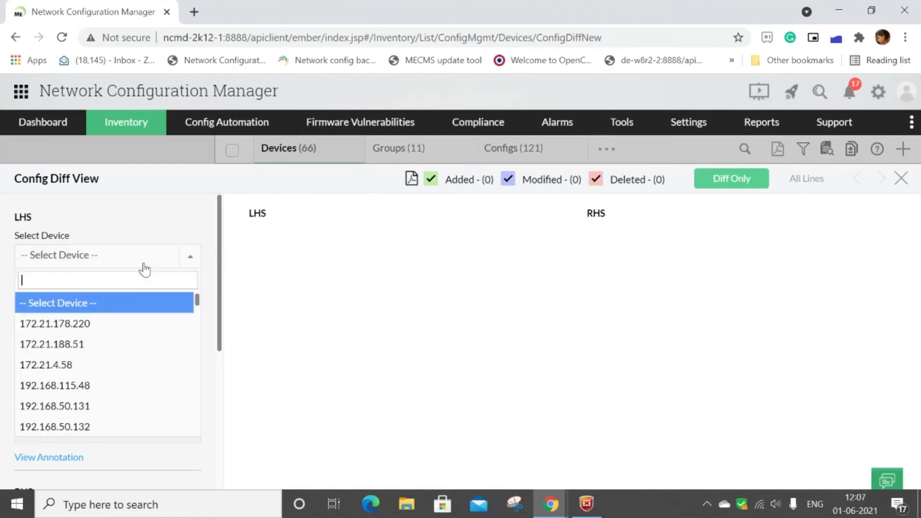
scroll(141, 350, "down", 1)
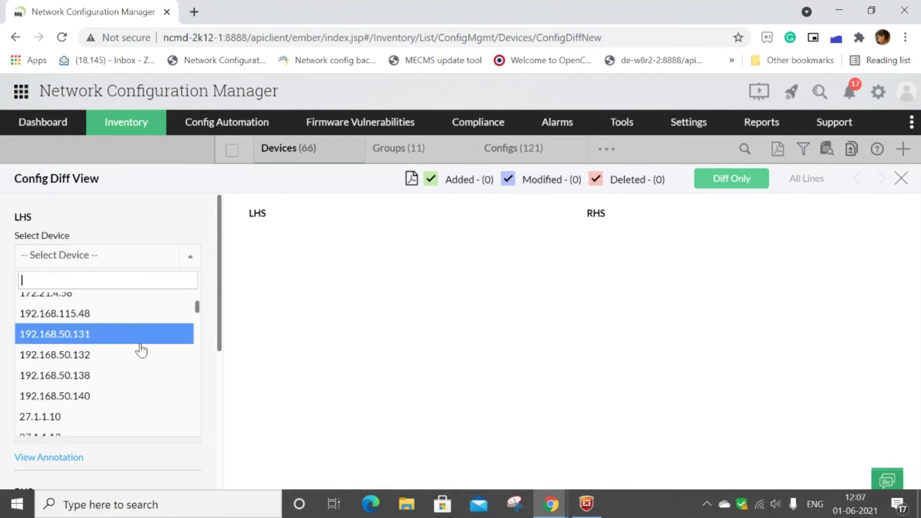
left_click(142, 395)
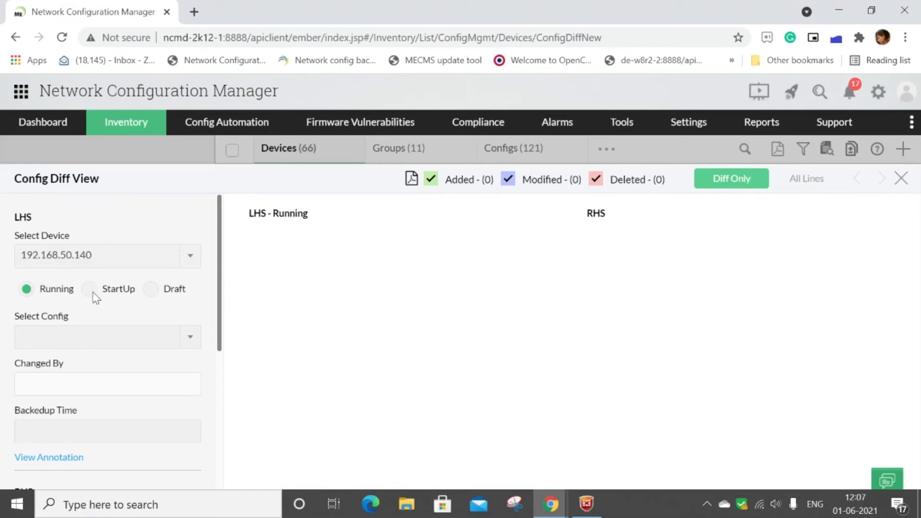
Try to reload the unresponsive comparison page, choosing to wait for it
left_click(66, 39)
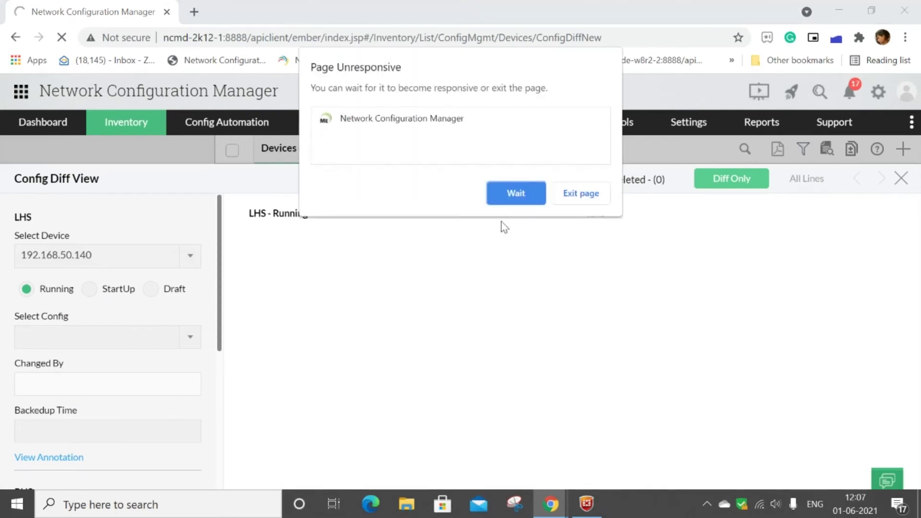
left_click(523, 194)
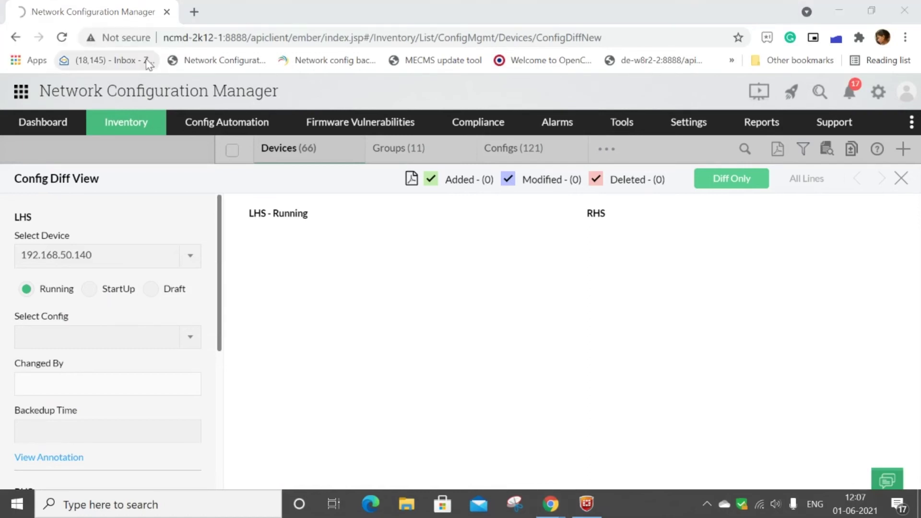
left_click(759, 505)
left_click(466, 386)
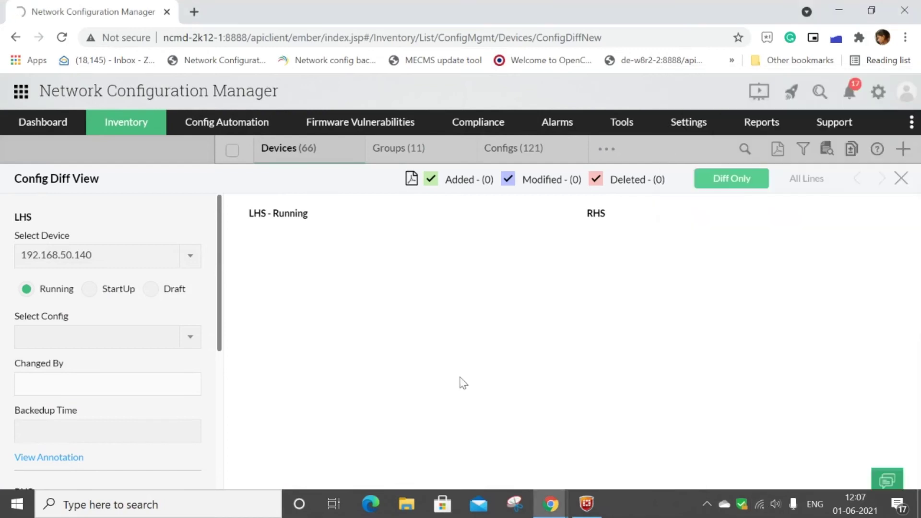
Open the device inventory at ncmd-2k12-1:8888 in a new browser tab and close the unresponsive one
left_click(194, 12)
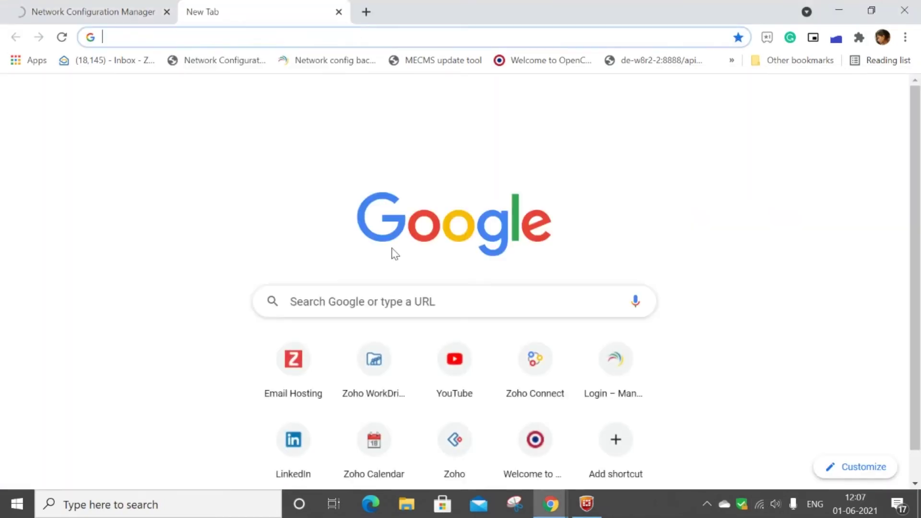
type("888")
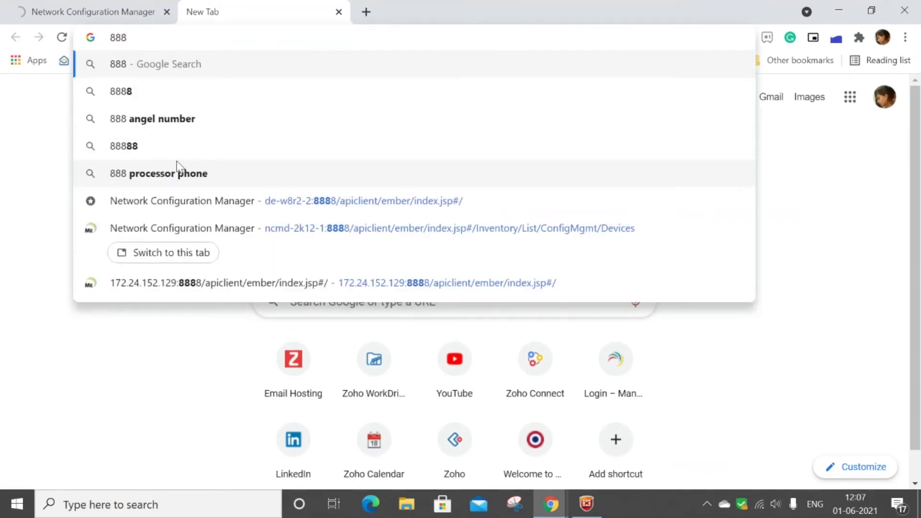
left_click(201, 235)
left_click(81, 8)
left_click(276, 3)
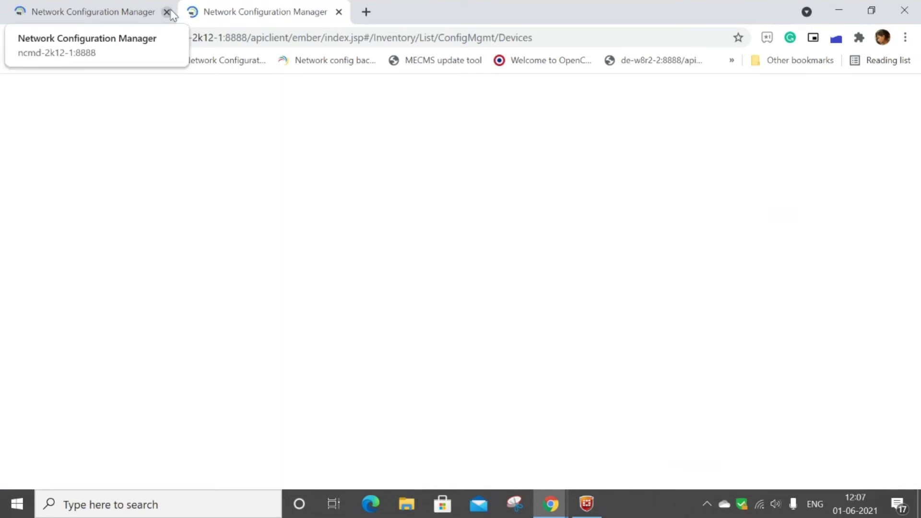
left_click(131, 10)
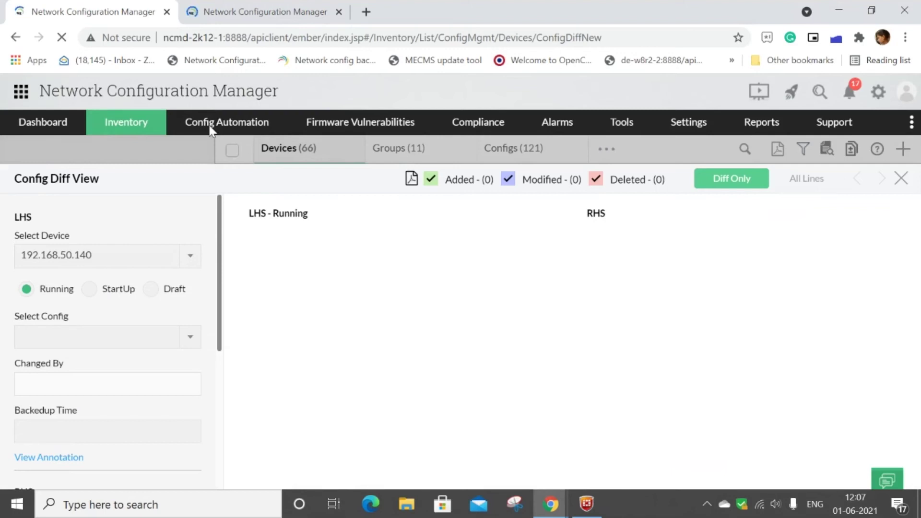
left_click(243, 2)
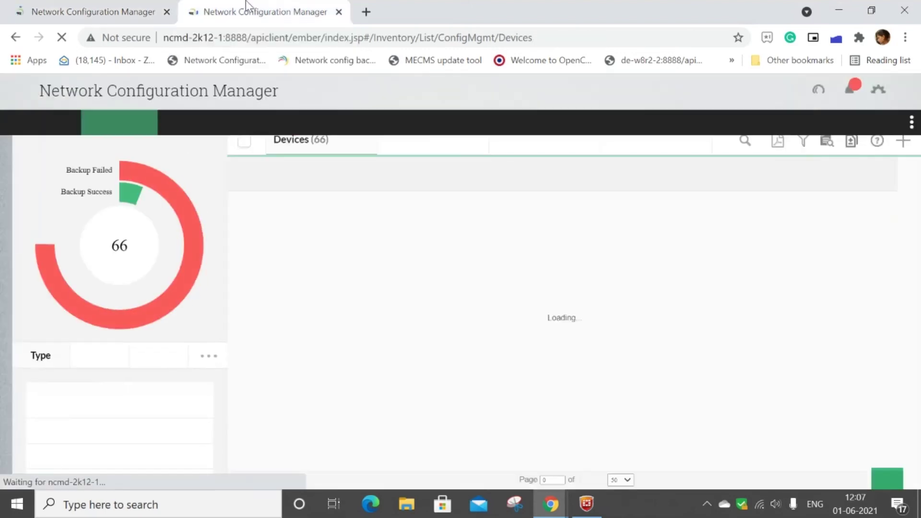
left_click(166, 12)
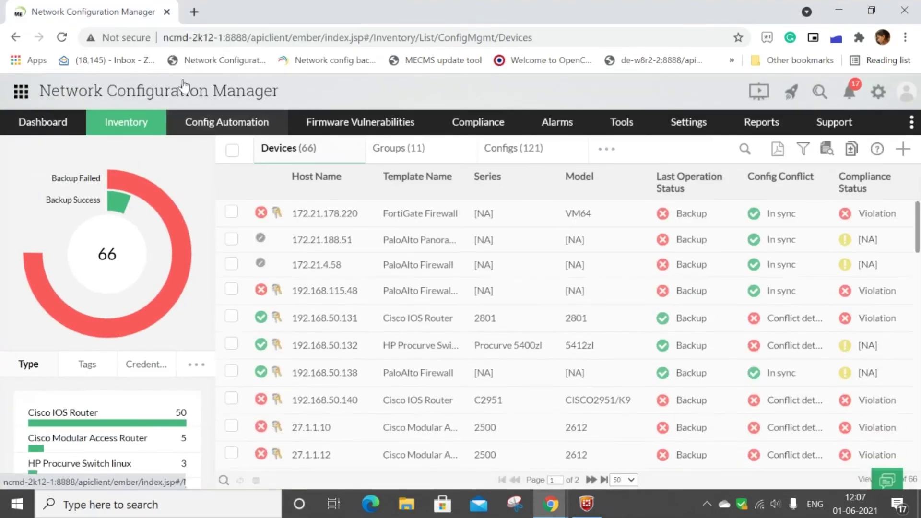
Open the device configuration comparison and try the StartUp configuration of 192.168.50.138 as the LHS
left_click(851, 150)
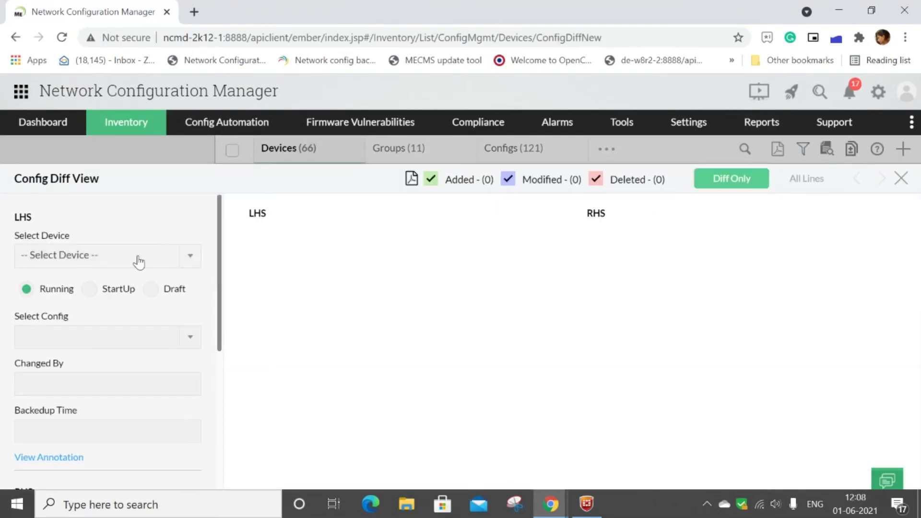
left_click(138, 257)
scroll(120, 364, "down", 1)
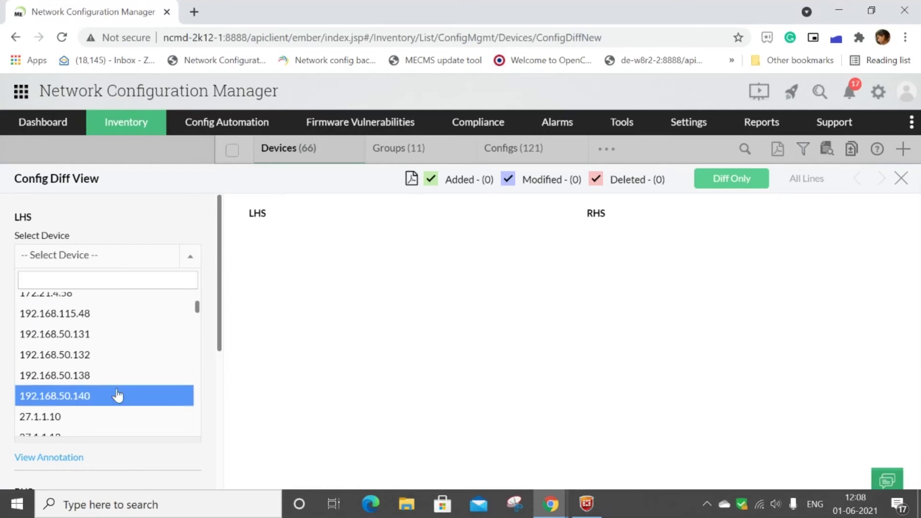
left_click(119, 376)
left_click(90, 289)
left_click(129, 339)
left_click(87, 287)
Set the LHS of the comparison to StartUp configuration Version 469 of device 192.168.50.140
left_click(96, 255)
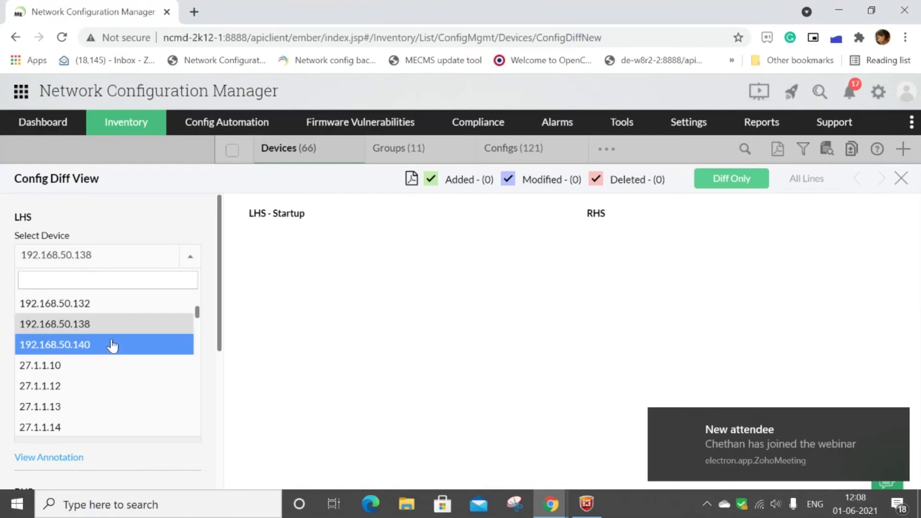
left_click(113, 345)
left_click(48, 291)
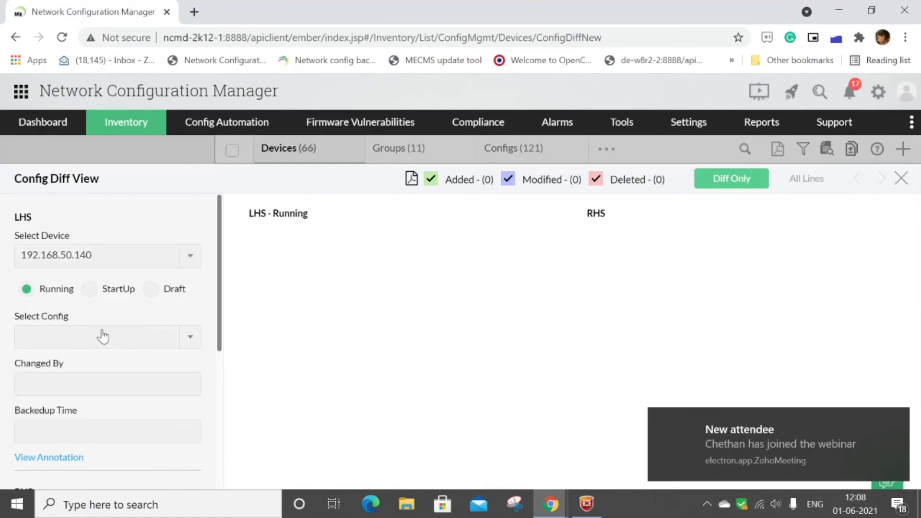
left_click(89, 289)
left_click(106, 261)
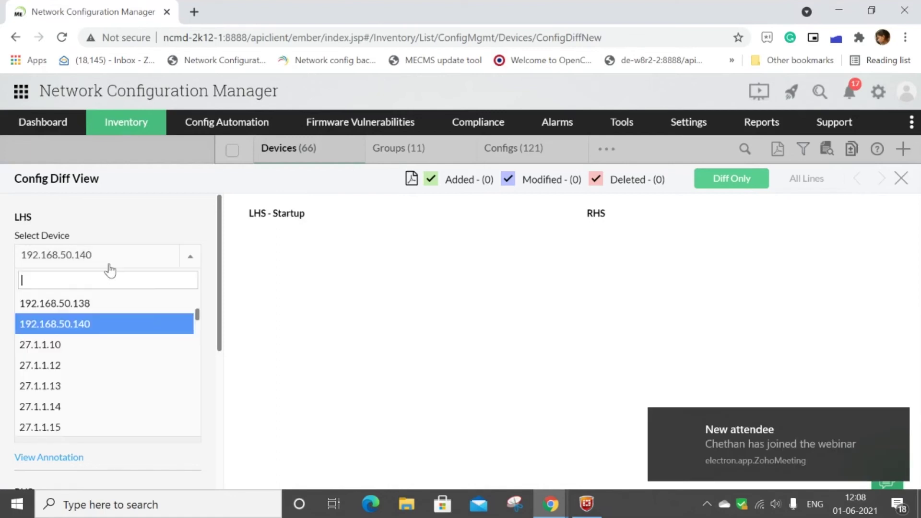
left_click(286, 324)
left_click(171, 342)
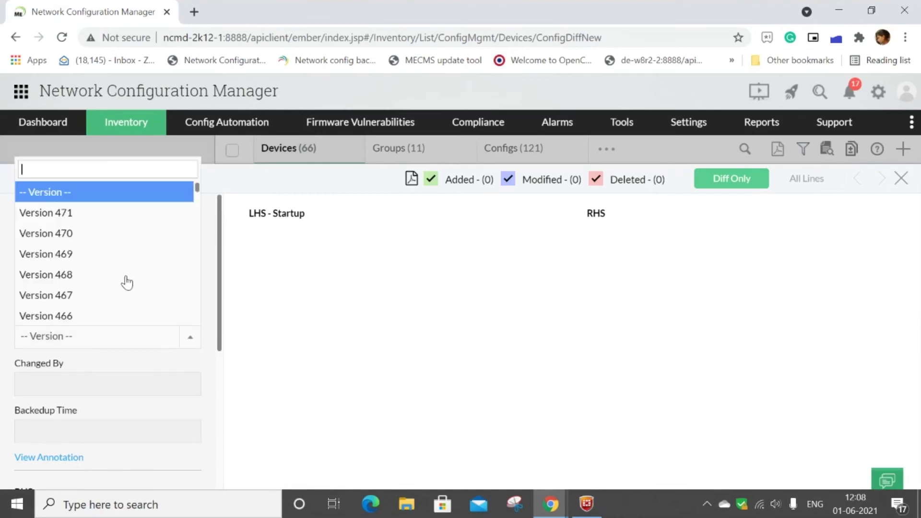
left_click(119, 261)
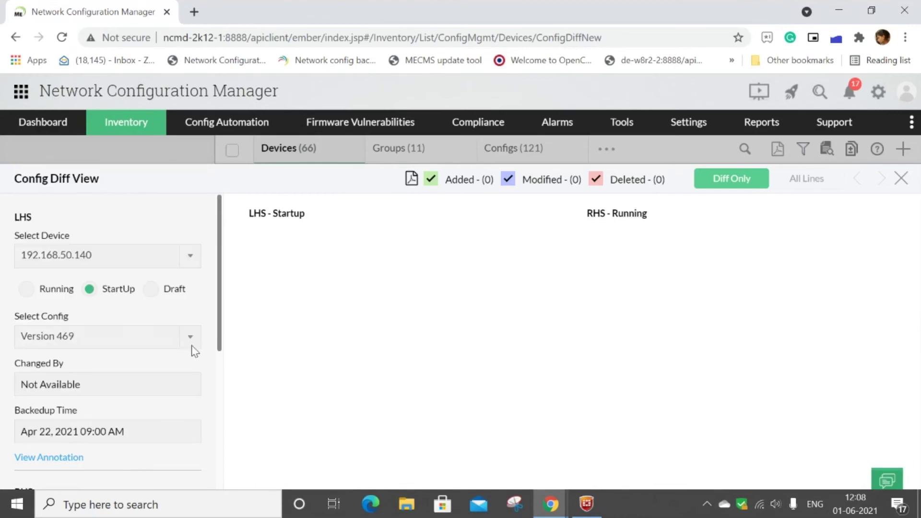
Select 192.168.50.140 as the RHS device of the comparison
scroll(149, 351, "down", 3)
left_click(95, 389)
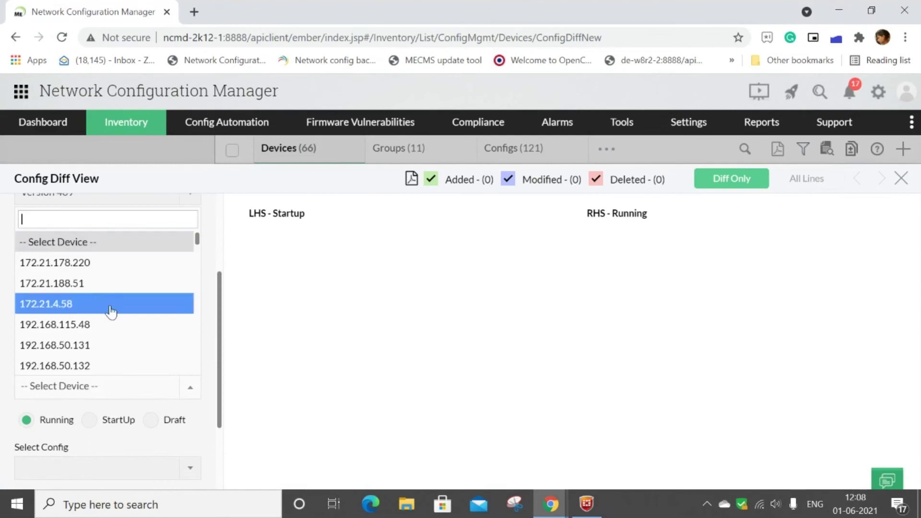
scroll(107, 338, "down", 2)
left_click(106, 336)
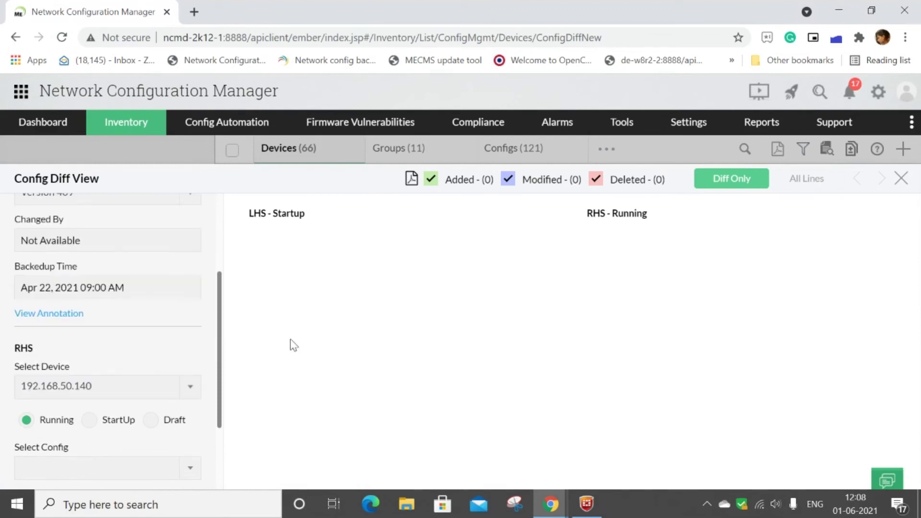
Choose StartUp configuration Version 460 for the RHS of the comparison
scroll(115, 367, "down", 2)
scroll(150, 350, "up", 3)
scroll(120, 355, "down", 3)
left_click(89, 348)
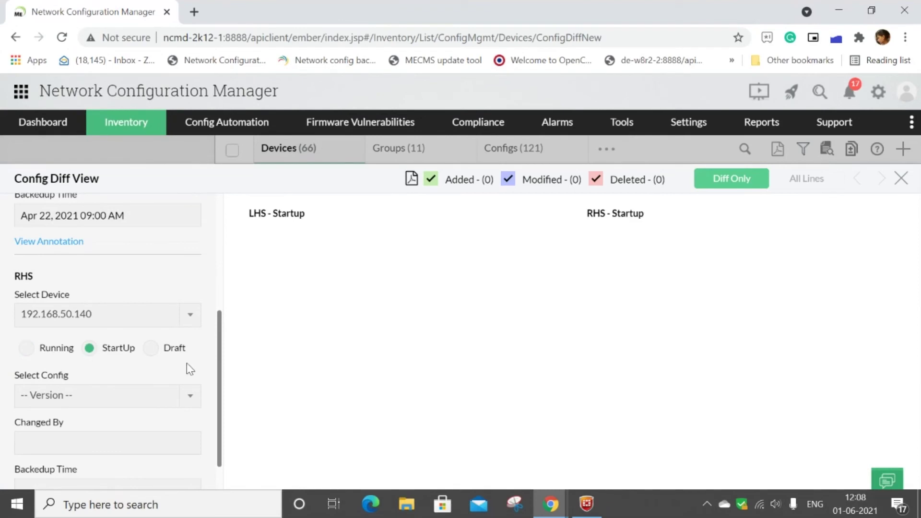
scroll(109, 370, "down", 1)
left_click(109, 365)
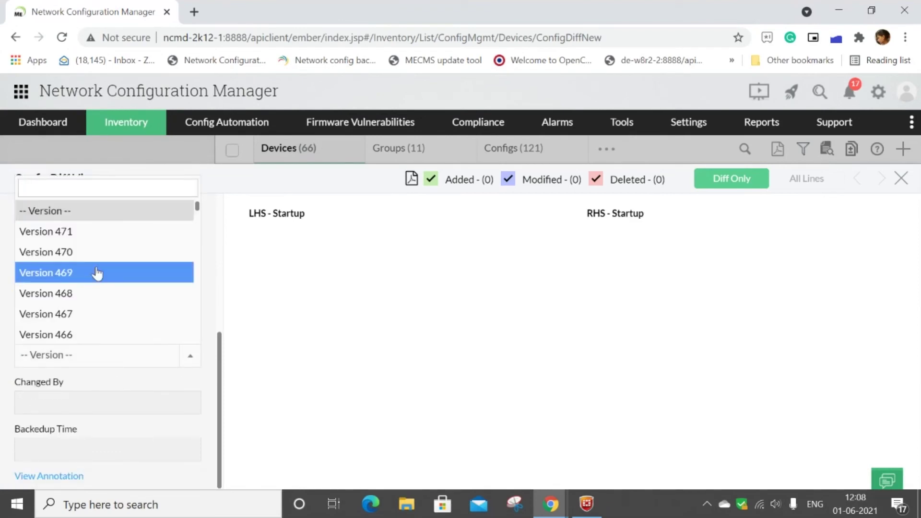
scroll(109, 293, "down", 3)
left_click(99, 316)
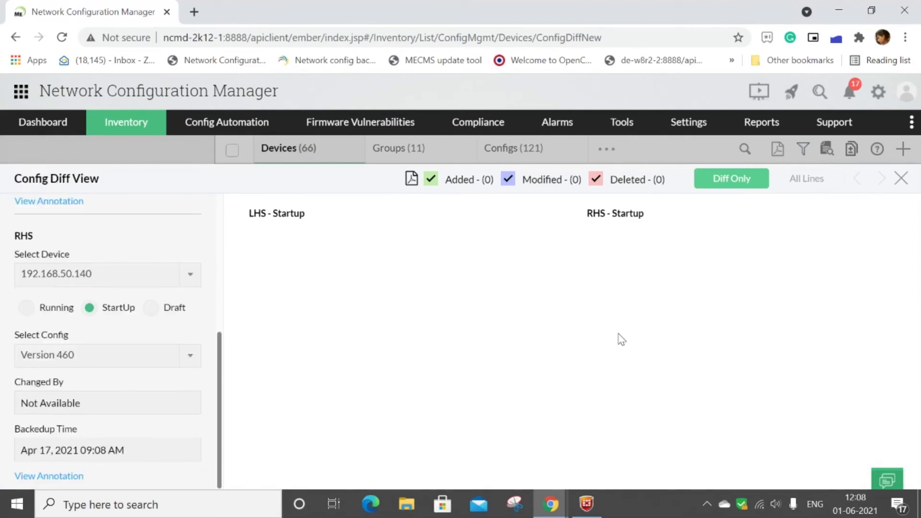
Examine the added, modified and deleted lines between the two StartUp configuration versions
scroll(546, 389, "down", 2)
scroll(546, 388, "down", 5)
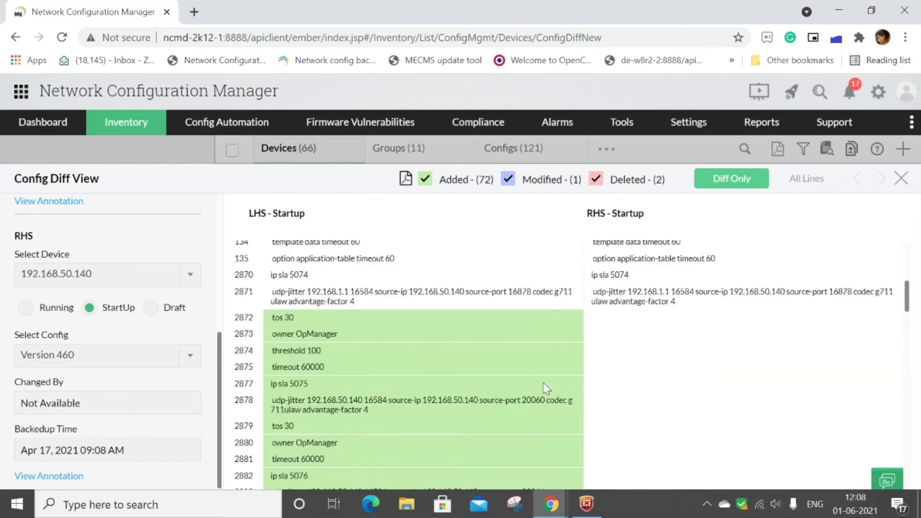
scroll(549, 385, "down", 2)
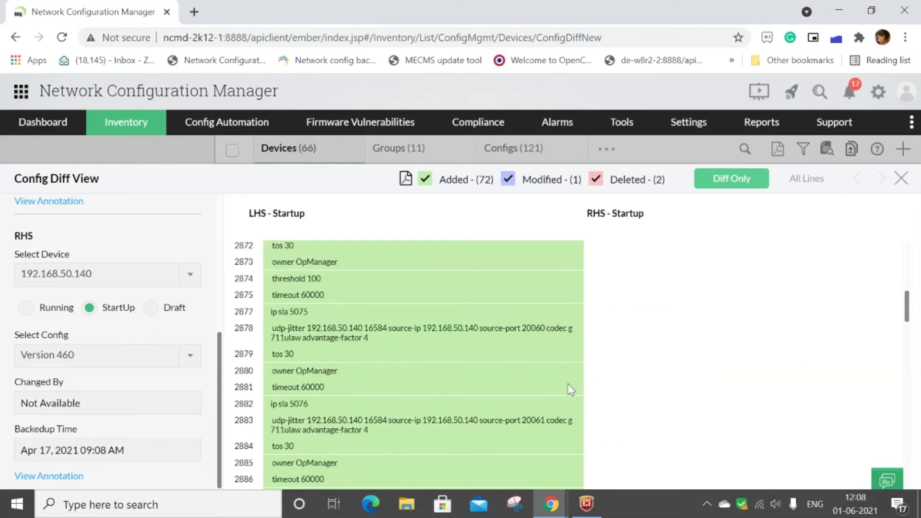
scroll(568, 384, "up", 2)
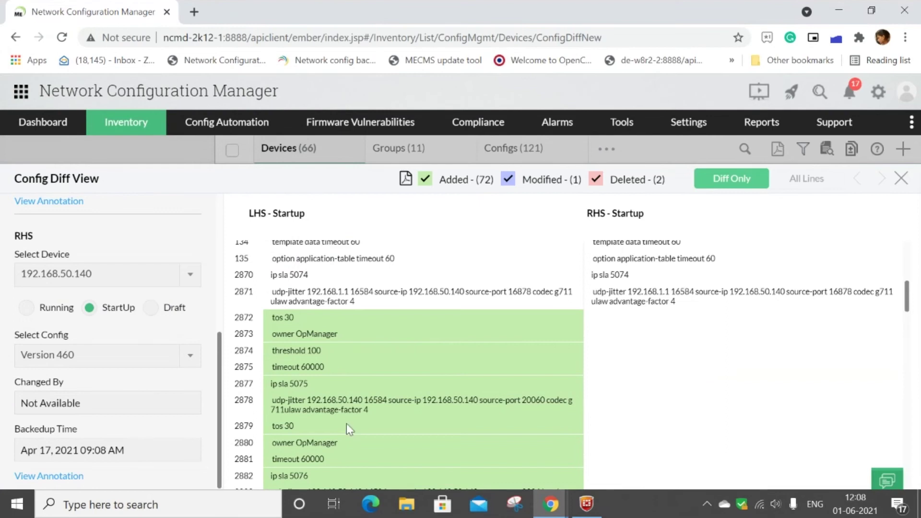
scroll(355, 374, "down", 3)
scroll(384, 318, "up", 10)
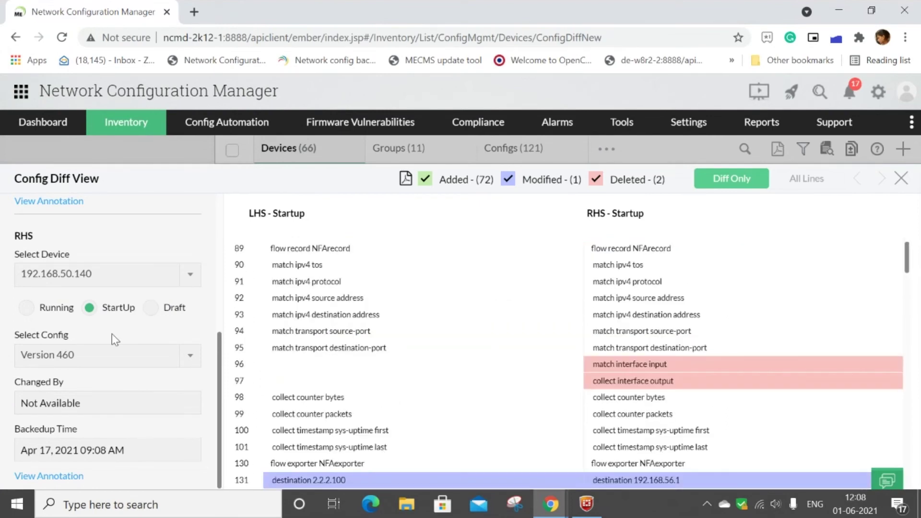
scroll(440, 316, "down", 6)
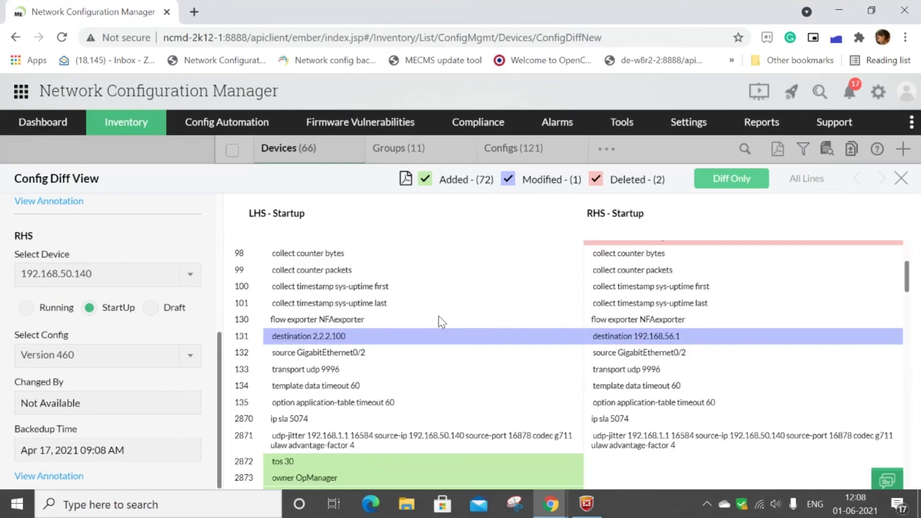
scroll(451, 340, "down", 2)
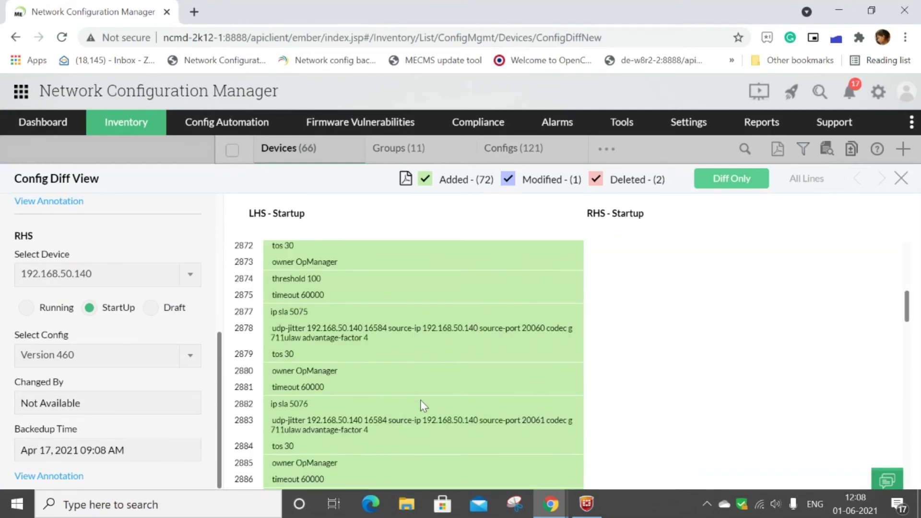
scroll(420, 405, "up", 2)
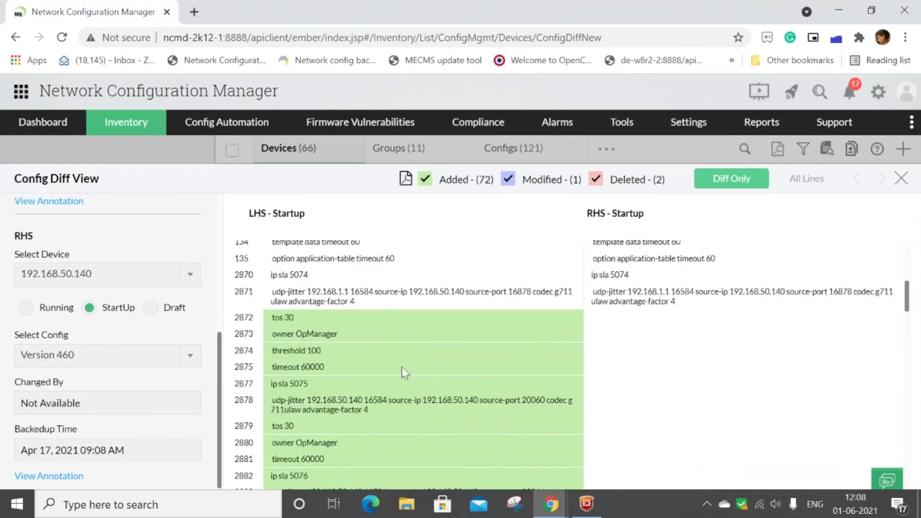
scroll(388, 393, "up", 4)
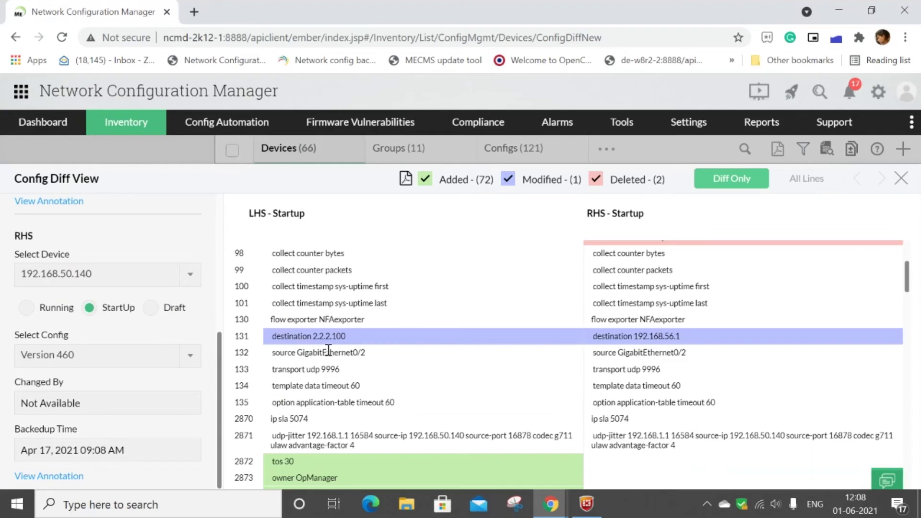
scroll(504, 357, "up", 1)
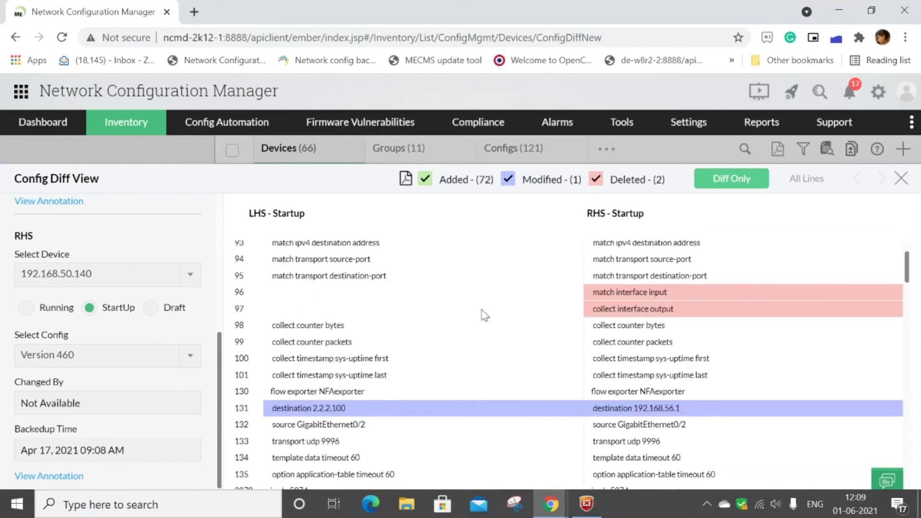
scroll(628, 242, "down", 1)
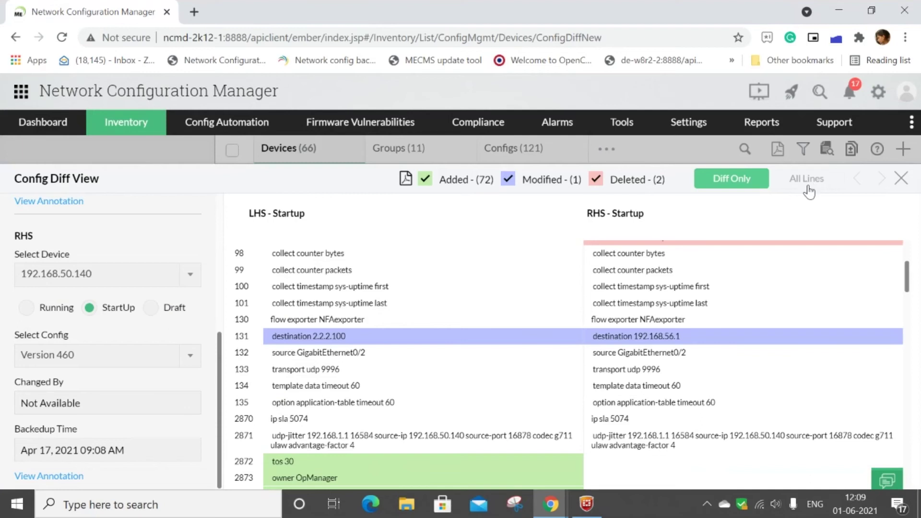
scroll(451, 331, "down", 3)
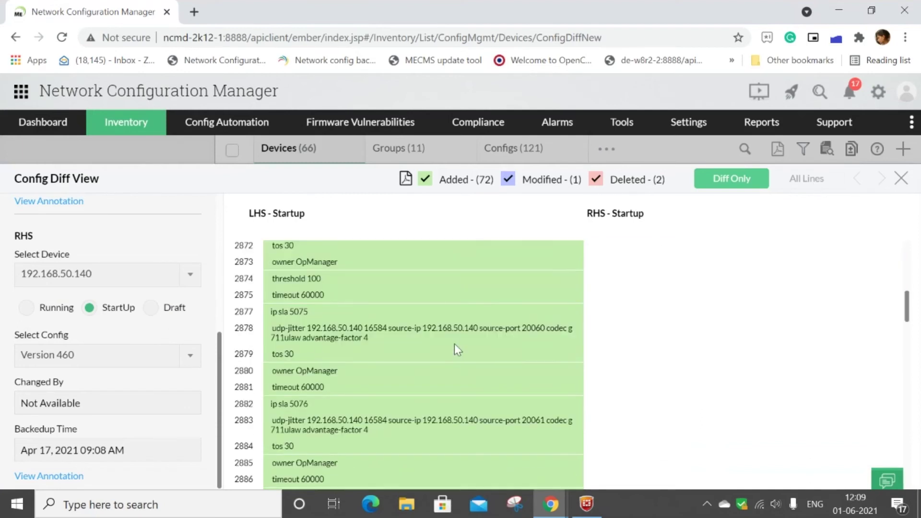
scroll(533, 333, "up", 1)
scroll(567, 340, "up", 1)
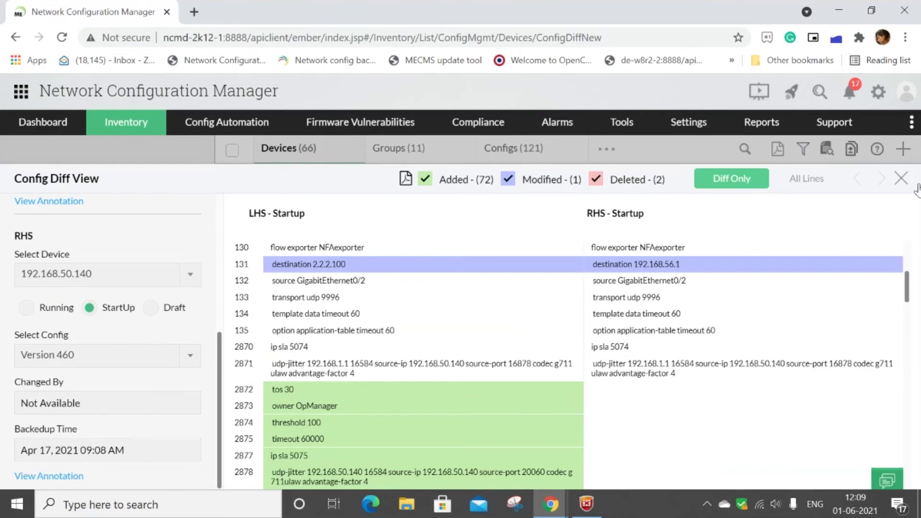
Close the configuration comparison and switch to the presentation, advancing to the Firmware Vulnerability Management slide
left_click(900, 178)
mouse_move(550, 504)
left_click(520, 444)
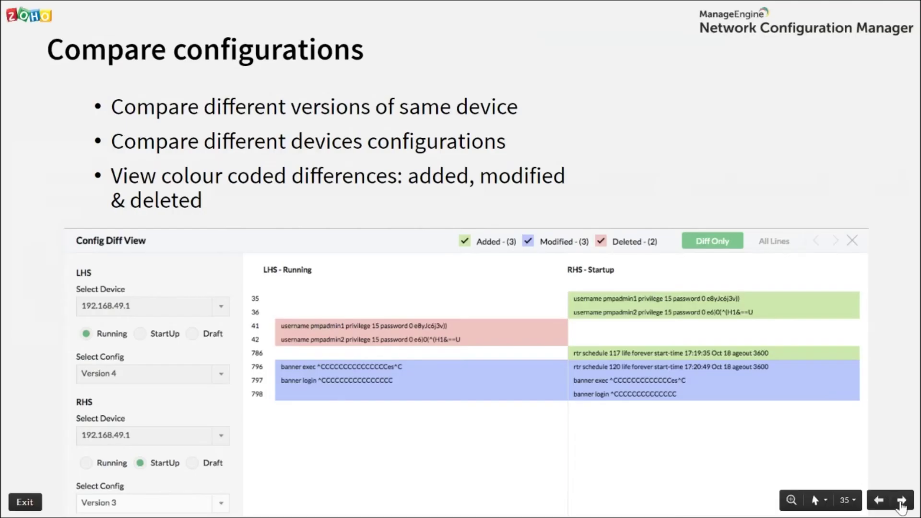
left_click(901, 500)
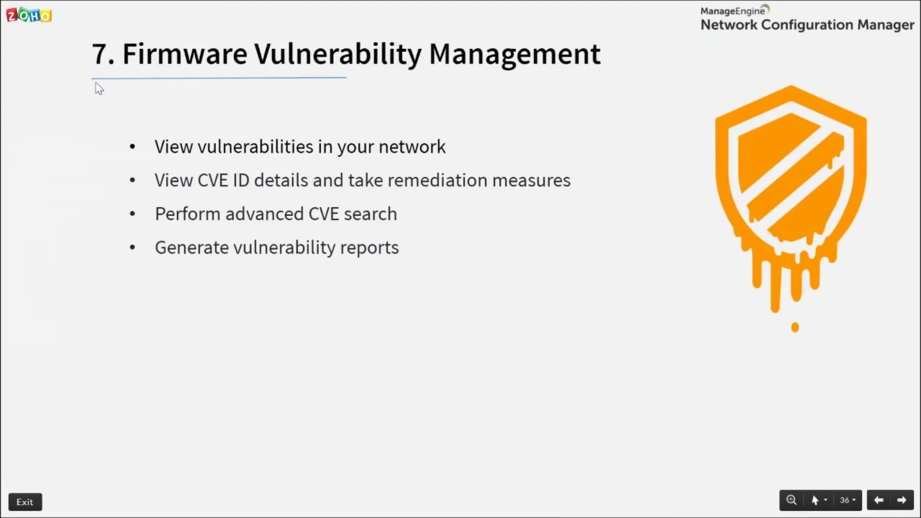
Switch back to Network Configuration Manager and view the list of all firmware vulnerabilities
key("super")
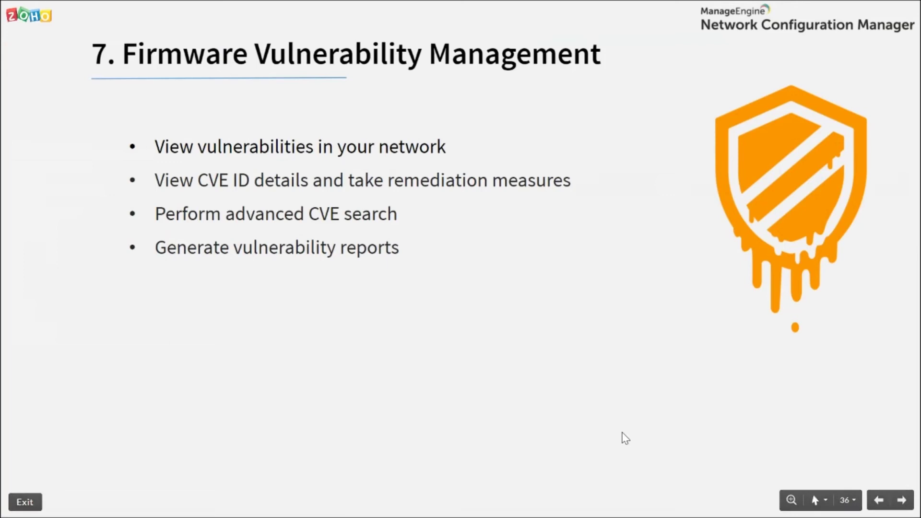
key("alt+Tab")
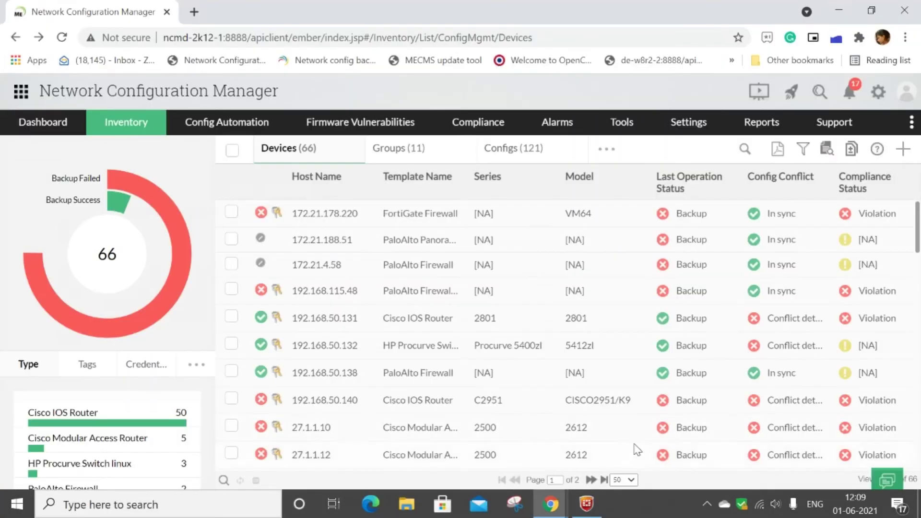
left_click(329, 126)
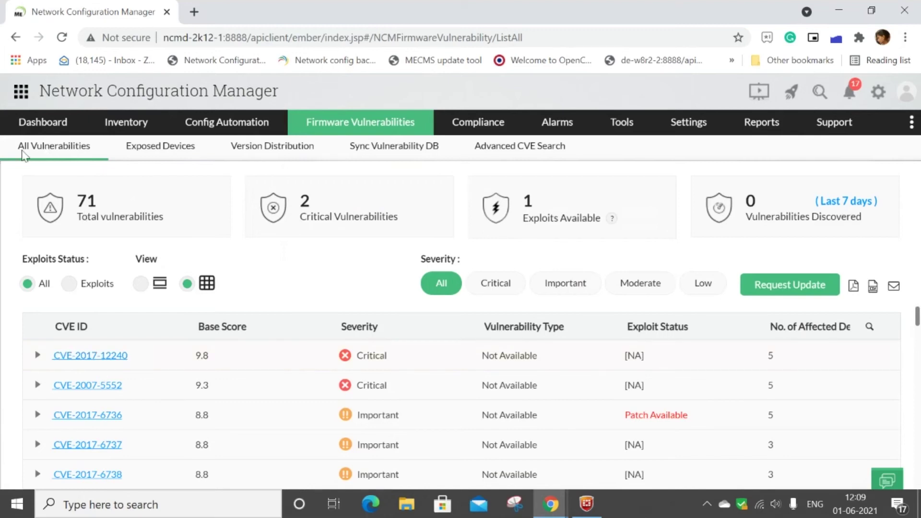
scroll(202, 391, "down", 1)
scroll(205, 393, "up", 1)
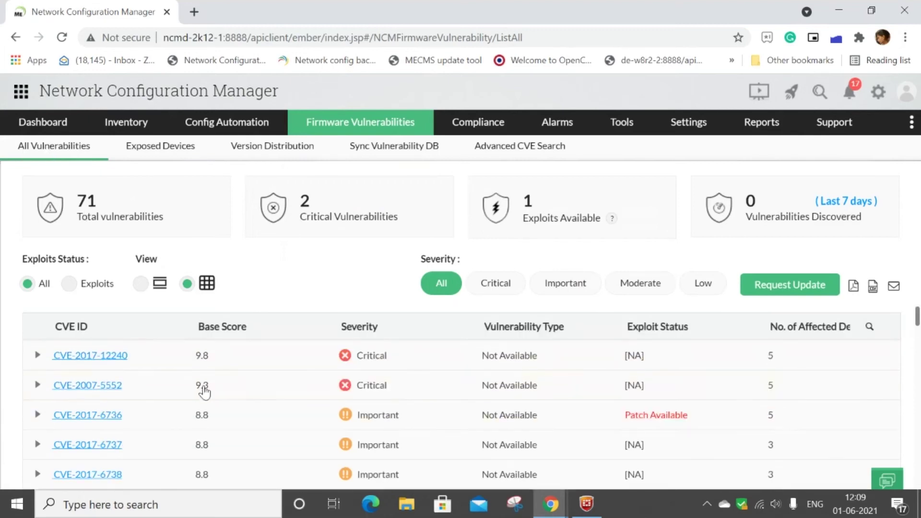
Expand CVE-2017-12240 and review the devices it affects
left_click(38, 356)
scroll(341, 361, "down", 1)
scroll(261, 385, "up", 1)
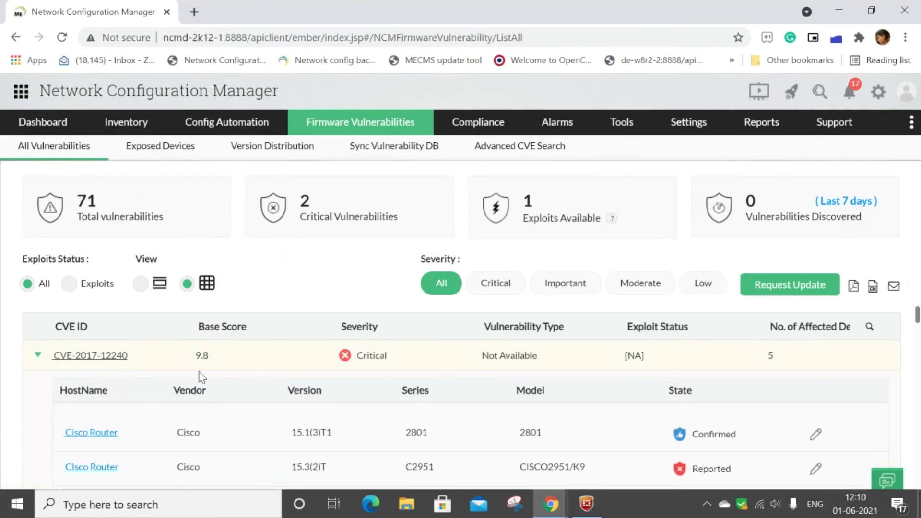
scroll(288, 380, "down", 2)
scroll(191, 390, "up", 2)
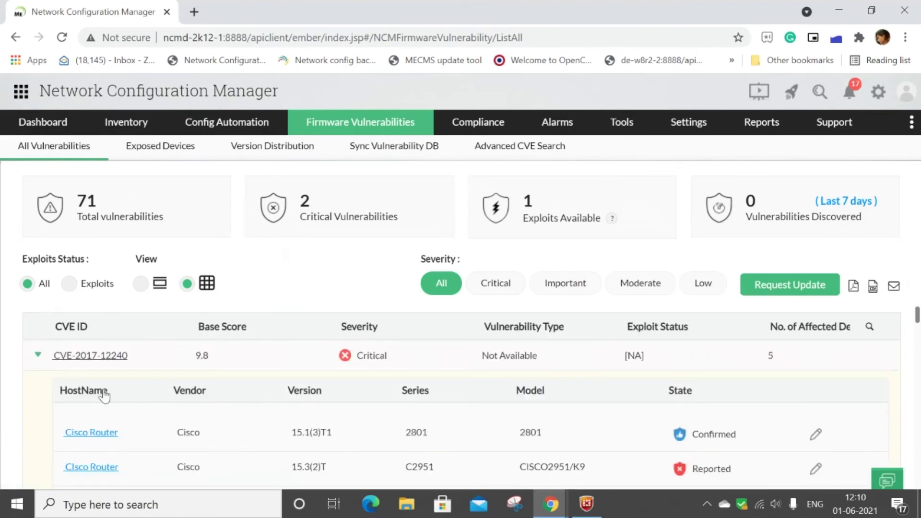
Open the affected Cisco Router of series 2801 and review its device summary
left_click(103, 435)
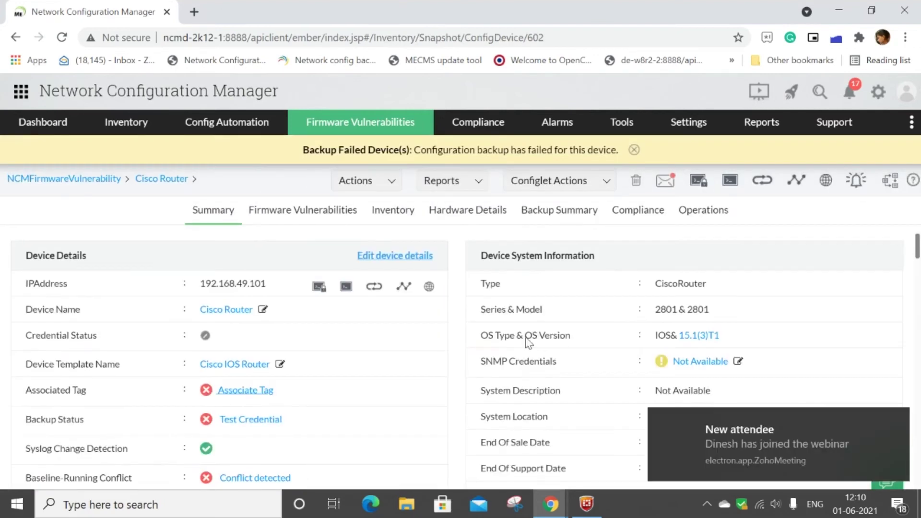
scroll(364, 336, "down", 8)
scroll(389, 337, "up", 5)
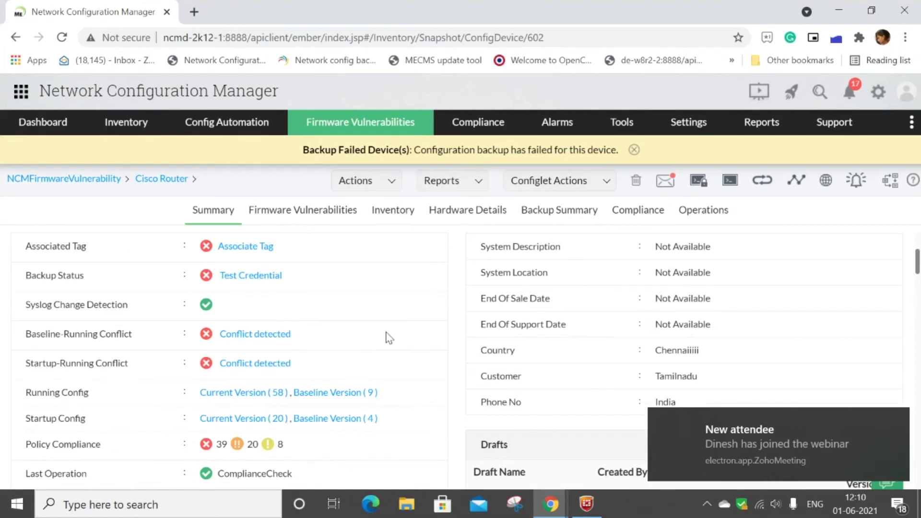
scroll(389, 337, "up", 3)
mouse_move(24, 124)
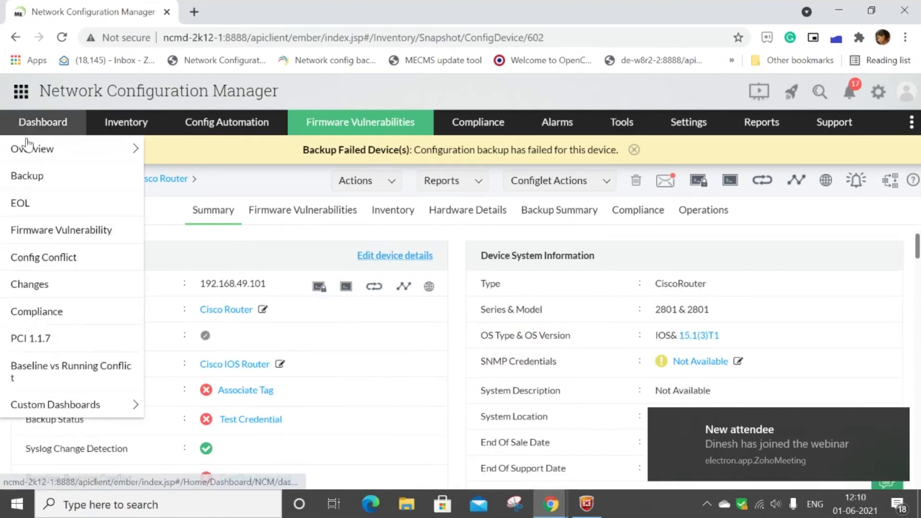
Dismiss the backup failure notice and review the list of all firmware vulnerabilities
left_click(634, 150)
mouse_move(360, 123)
left_click(337, 149)
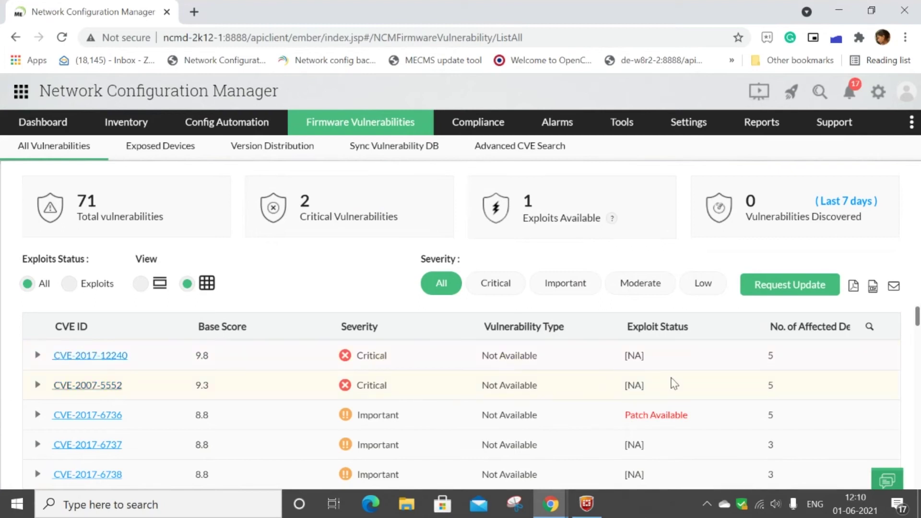
scroll(679, 407, "down", 1)
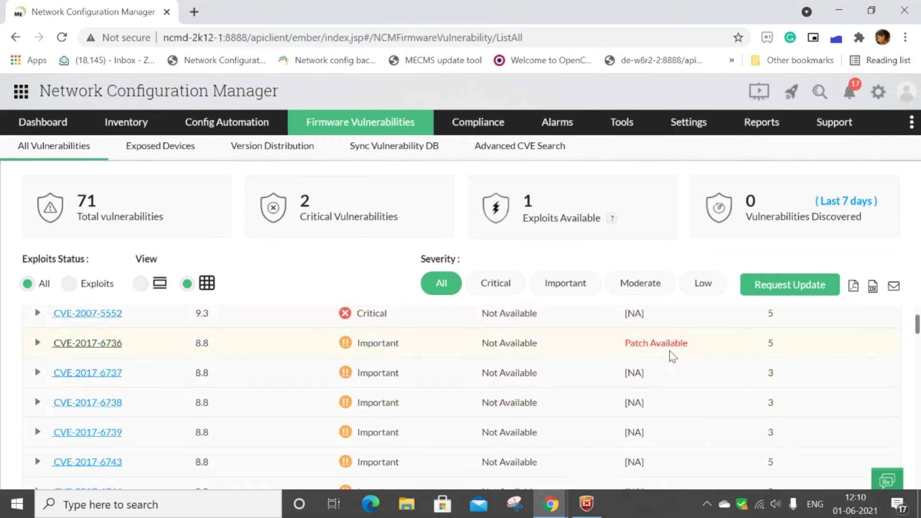
scroll(671, 357, "up", 1)
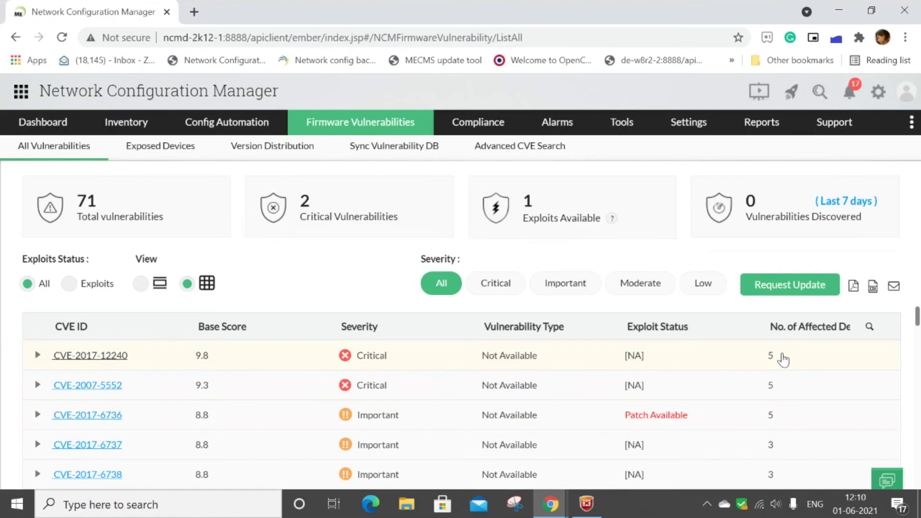
scroll(783, 359, "down", 8)
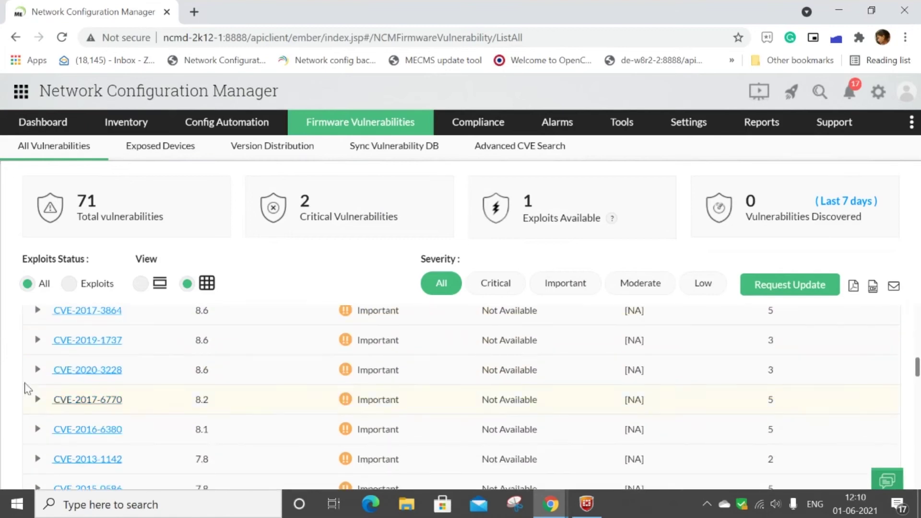
scroll(113, 403, "up", 8)
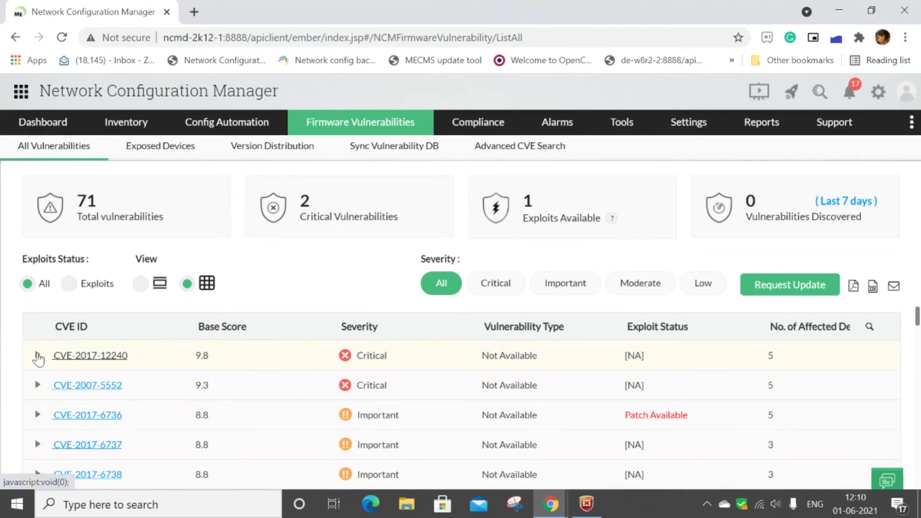
View the exposed devices, expand host 192.168.50.131 and review the vulnerabilities affecting it
left_click(140, 159)
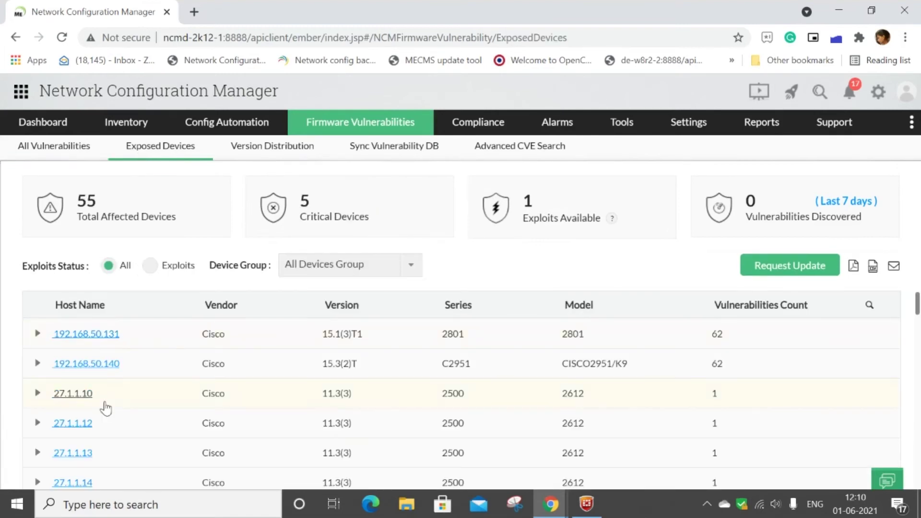
left_click(37, 333)
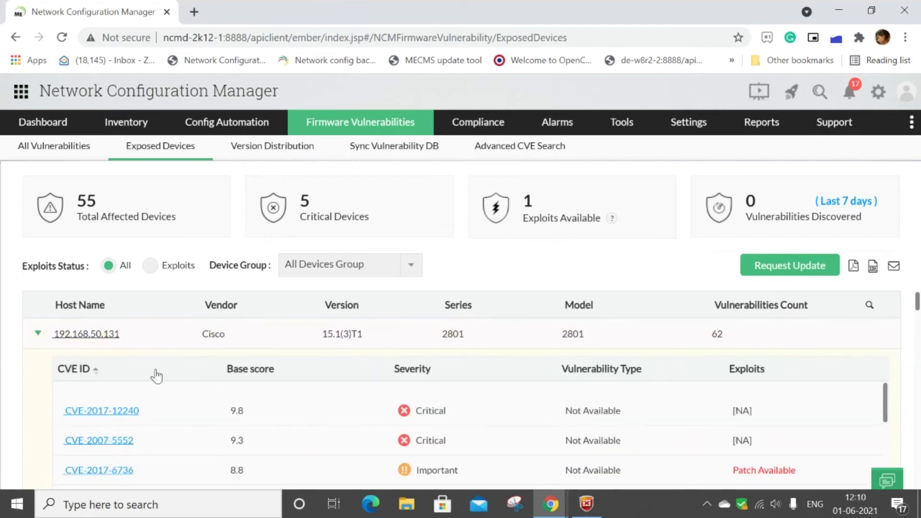
scroll(151, 381, "down", 2)
scroll(115, 417, "down", 3)
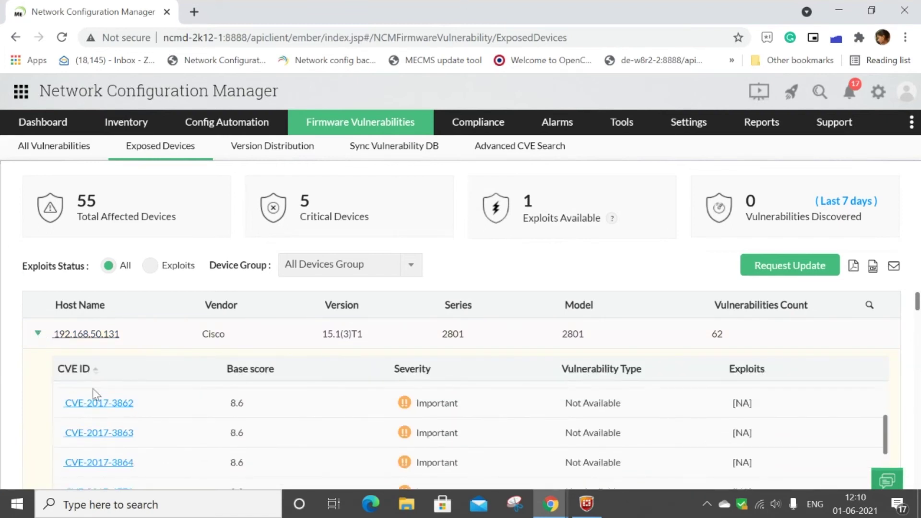
scroll(146, 407, "up", 3)
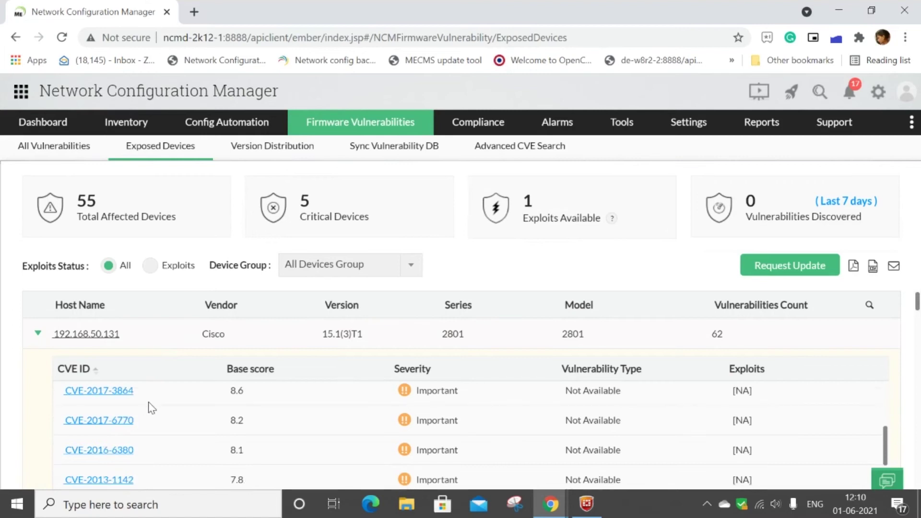
View the vulnerabilities by version distribution, expand Cisco version 15.1(3)T1 and review its hosts and CVE IDs
left_click(280, 150)
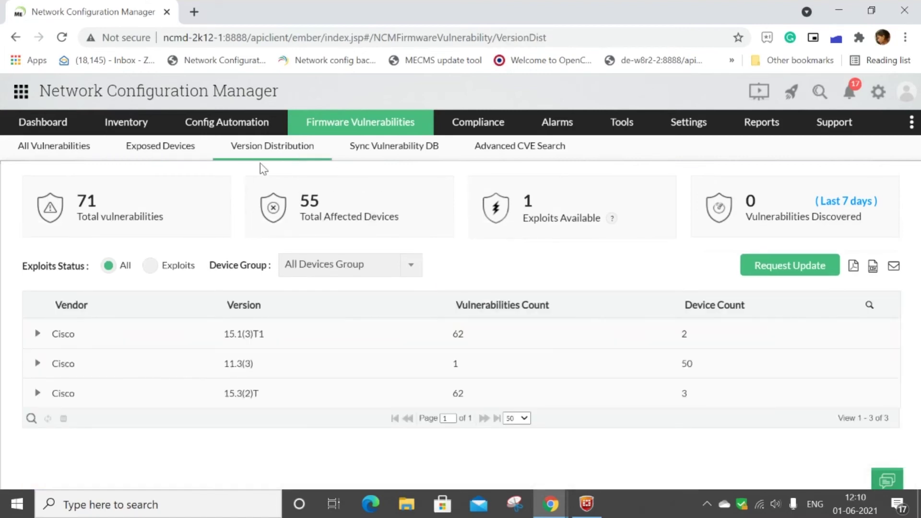
left_click(37, 333)
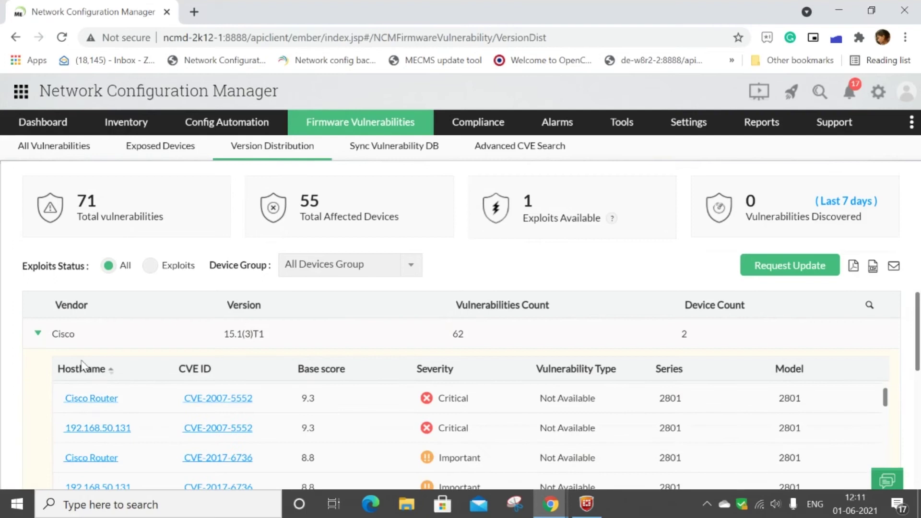
scroll(120, 446, "down", 5)
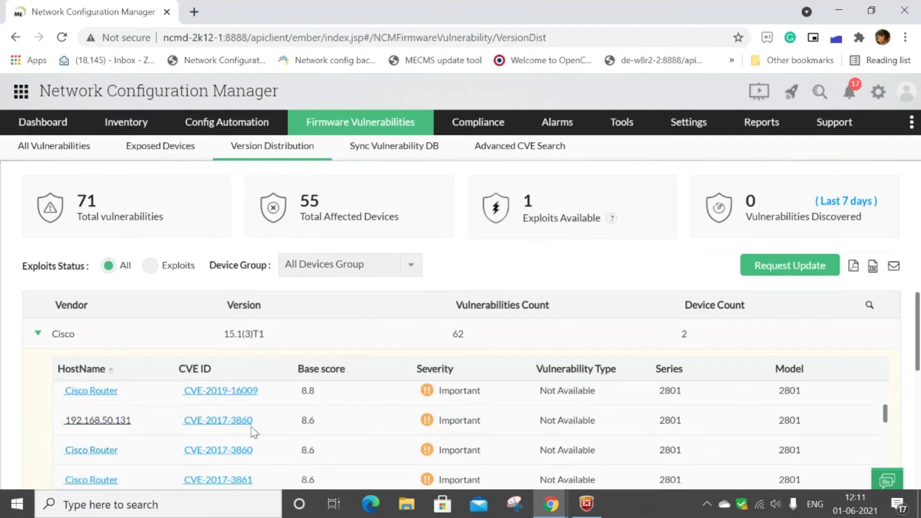
scroll(254, 428, "down", 2)
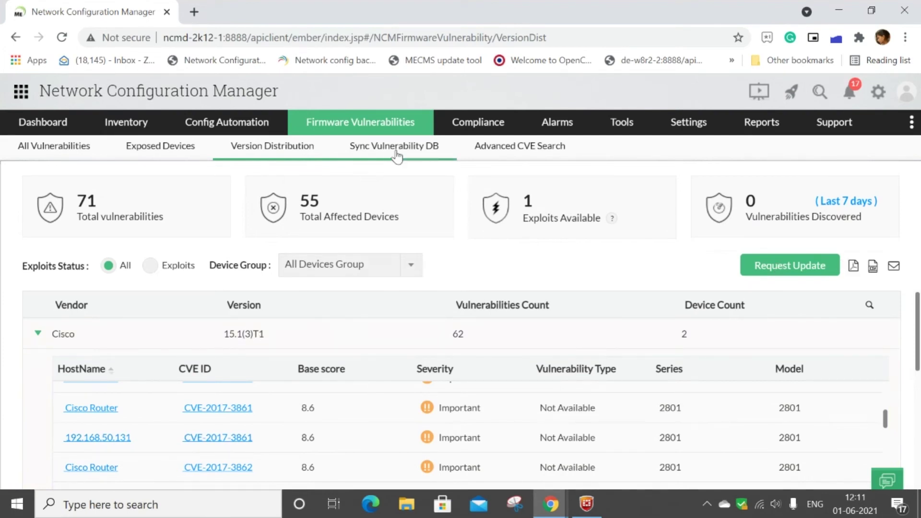
Open the details of CVE-2017-12240 from all vulnerabilities and review its summary, reference URLs and affected hosts
left_click(20, 148)
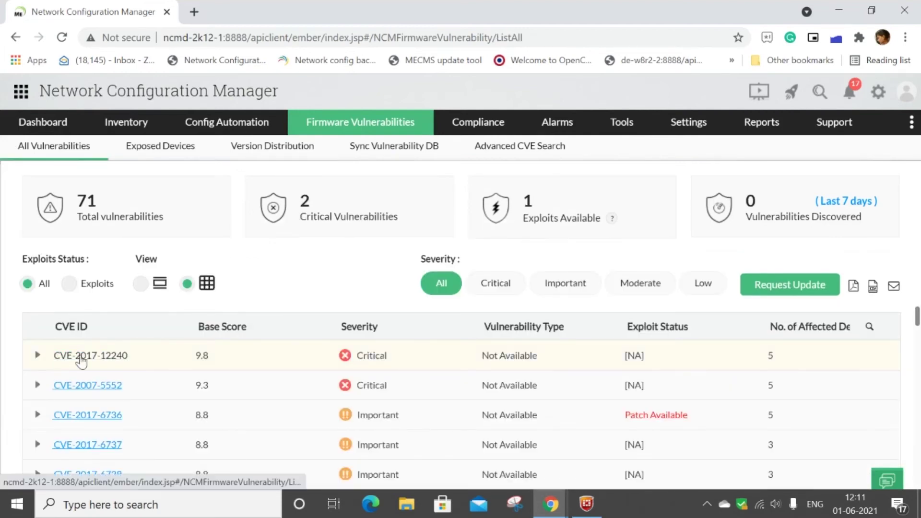
left_click(79, 355)
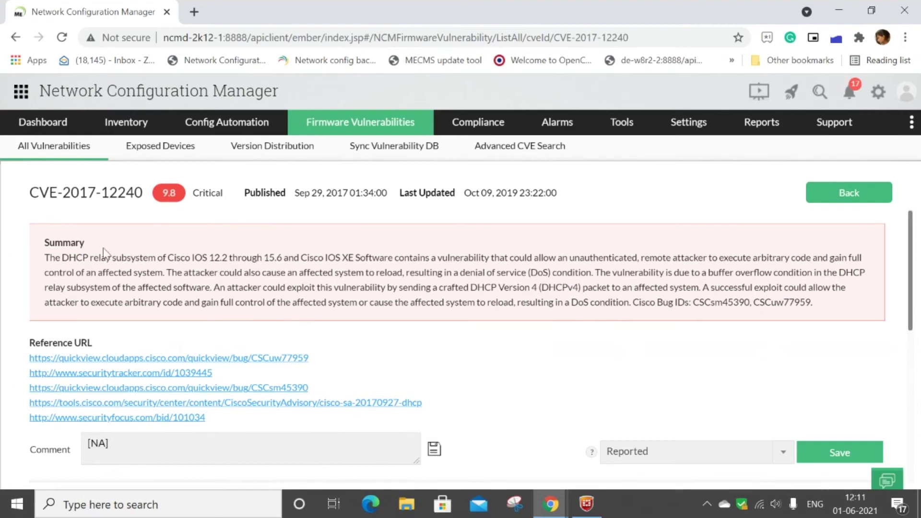
scroll(224, 308, "down", 1)
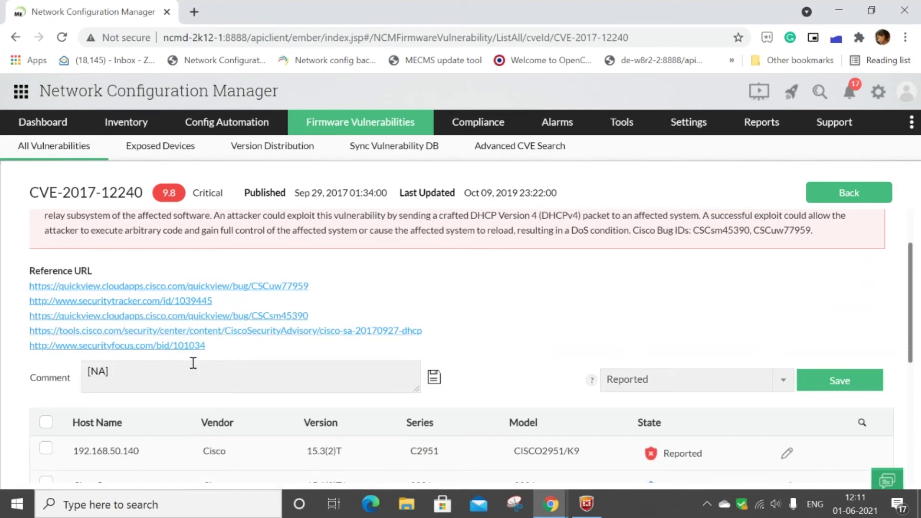
scroll(605, 315, "down", 1)
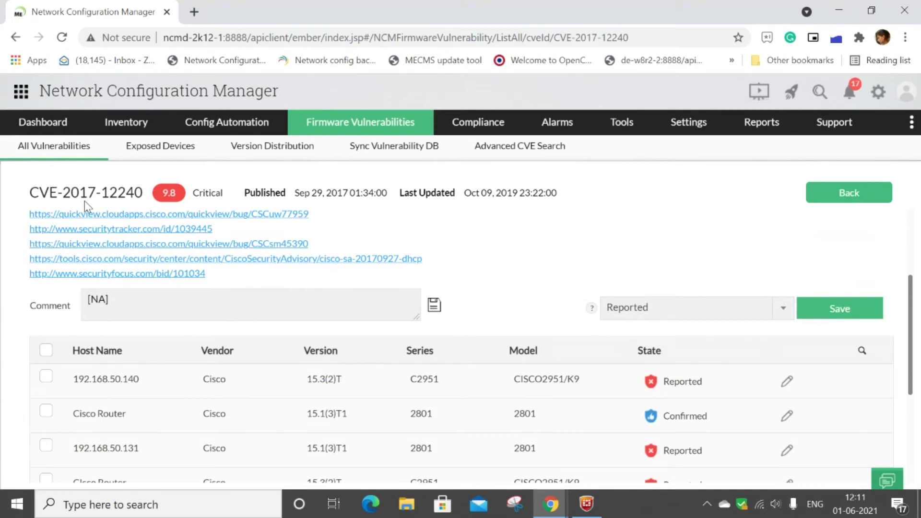
scroll(451, 309, "down", 1)
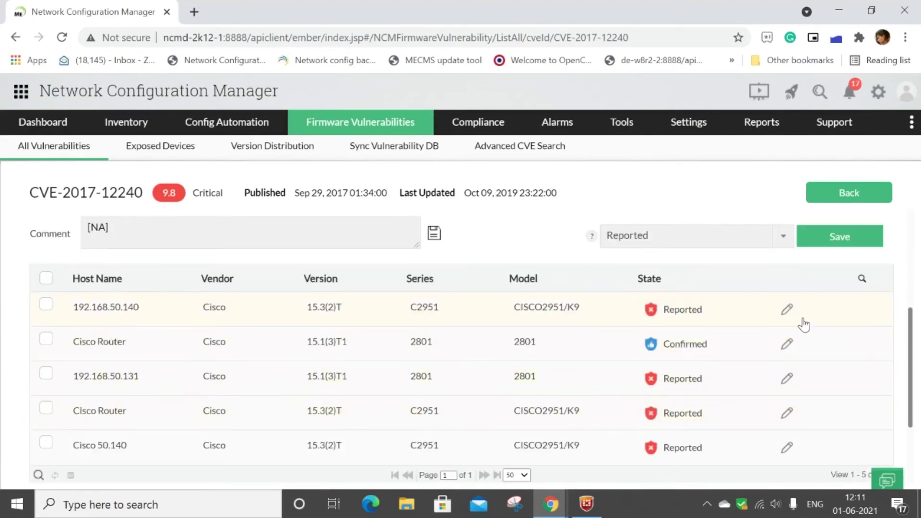
Open the state of host 192.168.50.140 for editing and view the available states without choosing another
left_click(785, 310)
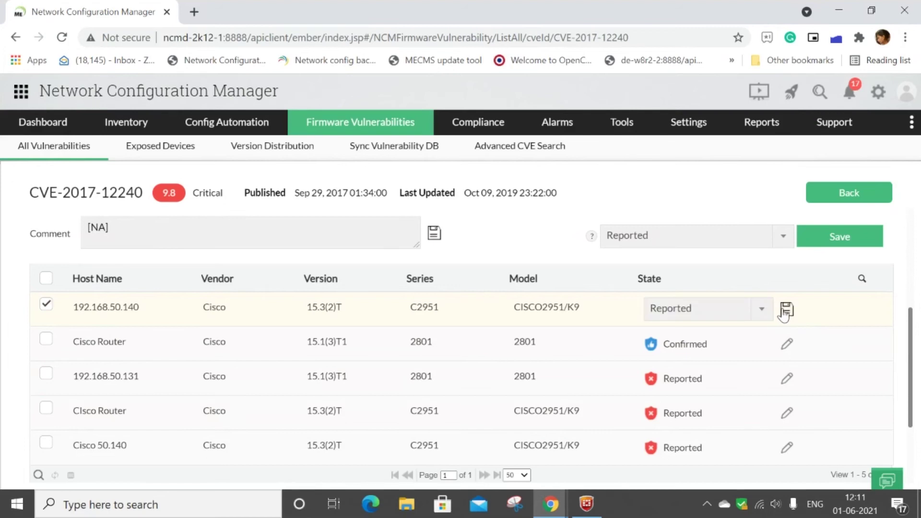
left_click(757, 311)
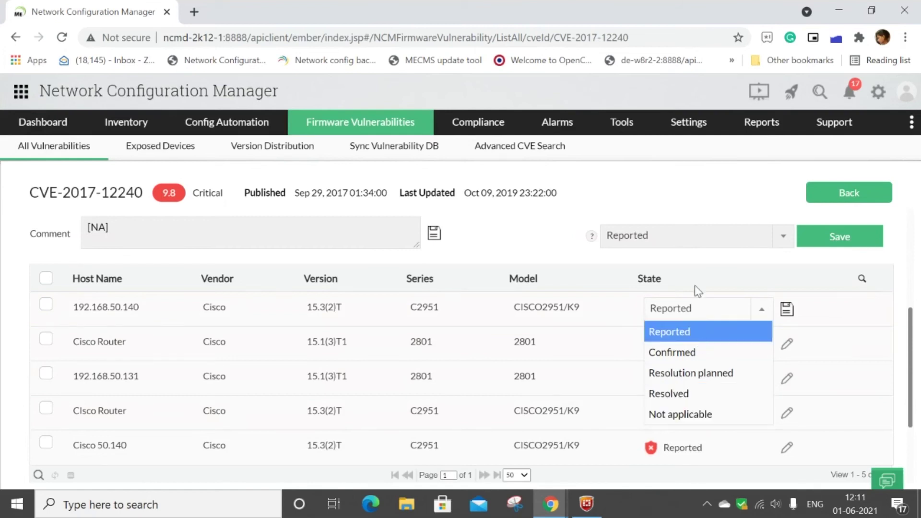
left_click(682, 204)
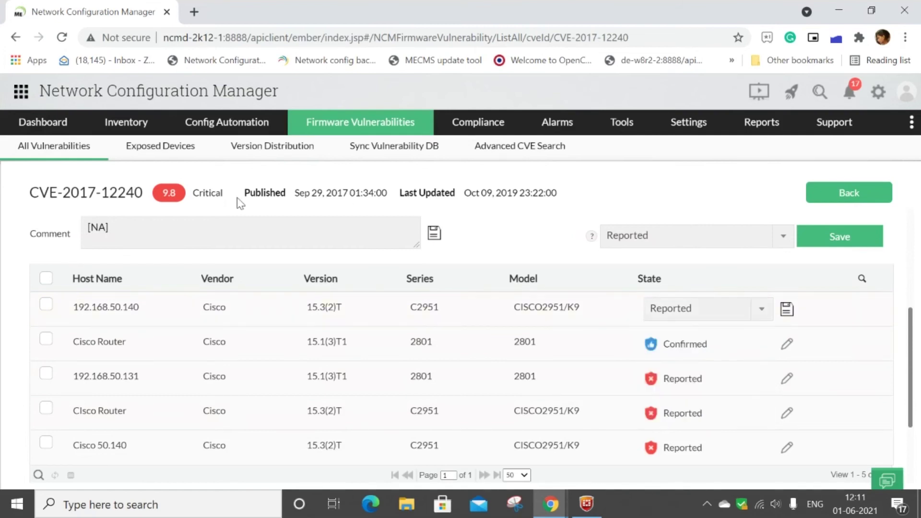
Review the vulnerability database sync settings and daily schedule, closing the Edge window opened from the tray notification
left_click(393, 147)
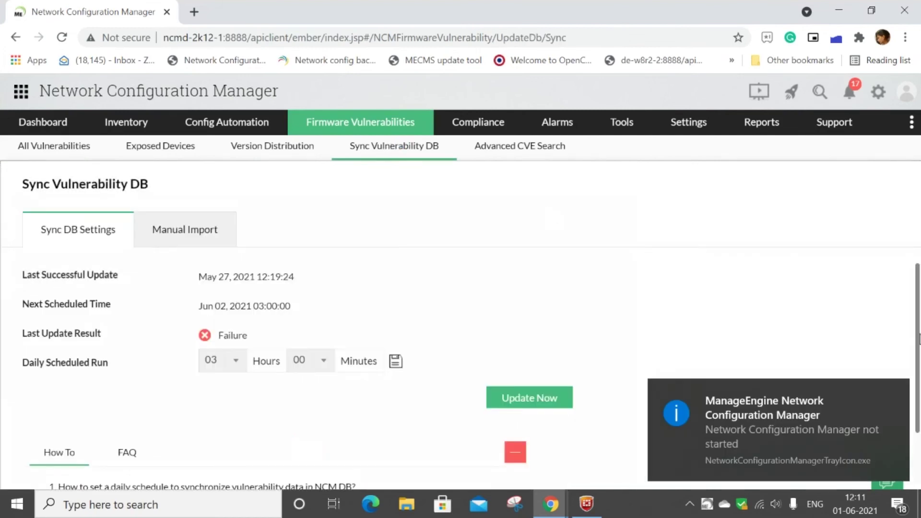
left_click(899, 390)
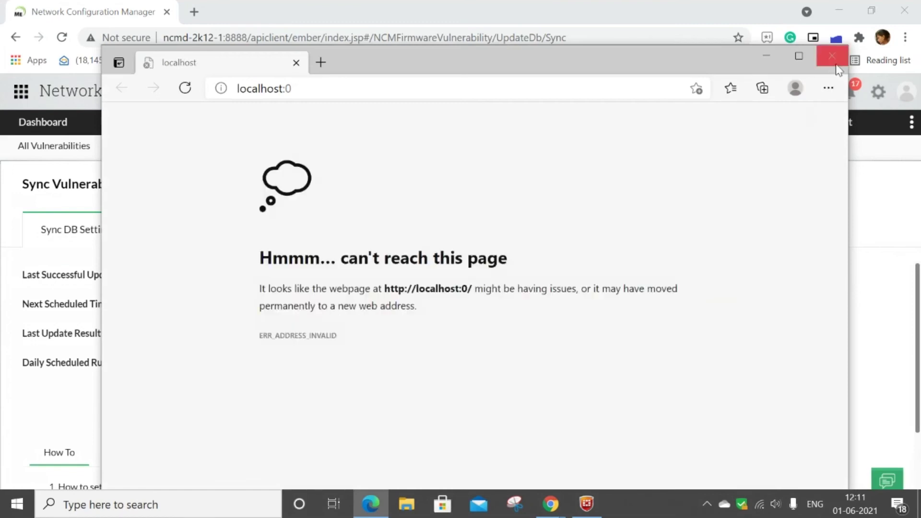
left_click(832, 56)
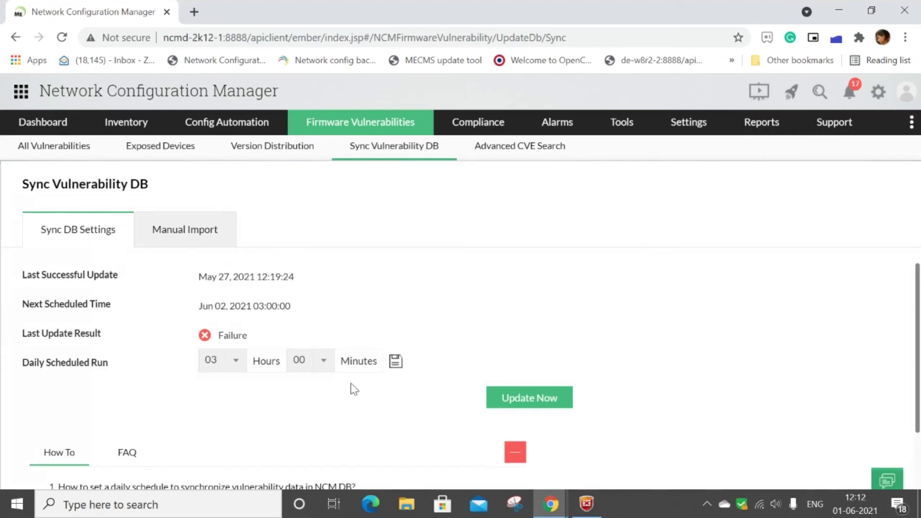
scroll(333, 395, "down", 2)
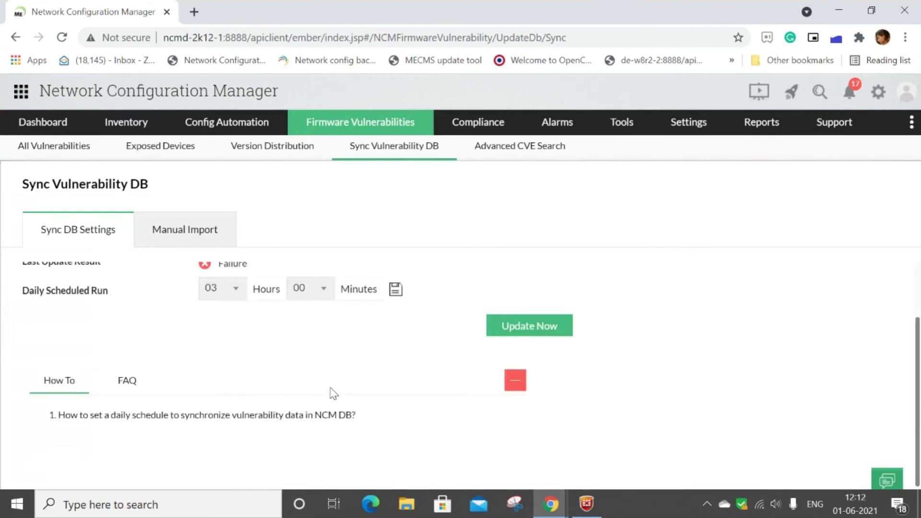
scroll(333, 395, "up", 2)
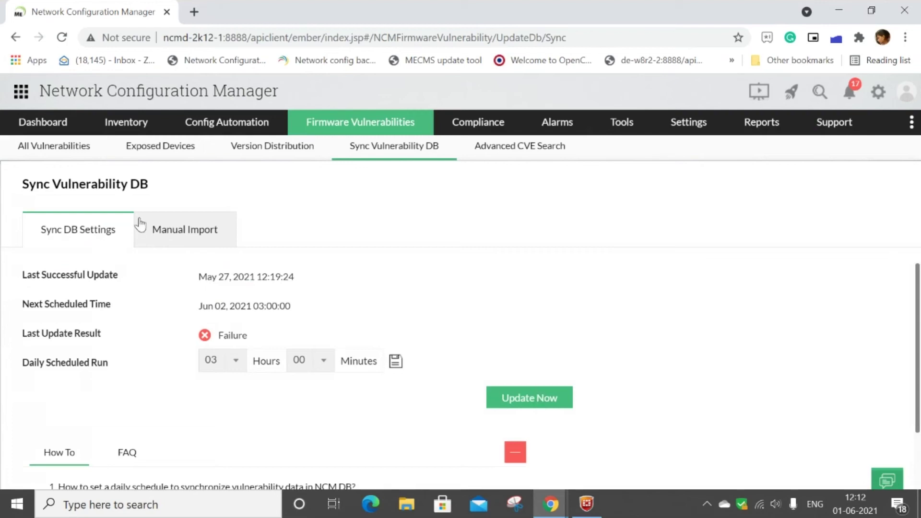
View the manual import option for vulnerability data, open its file selection and close it without choosing a file
left_click(190, 234)
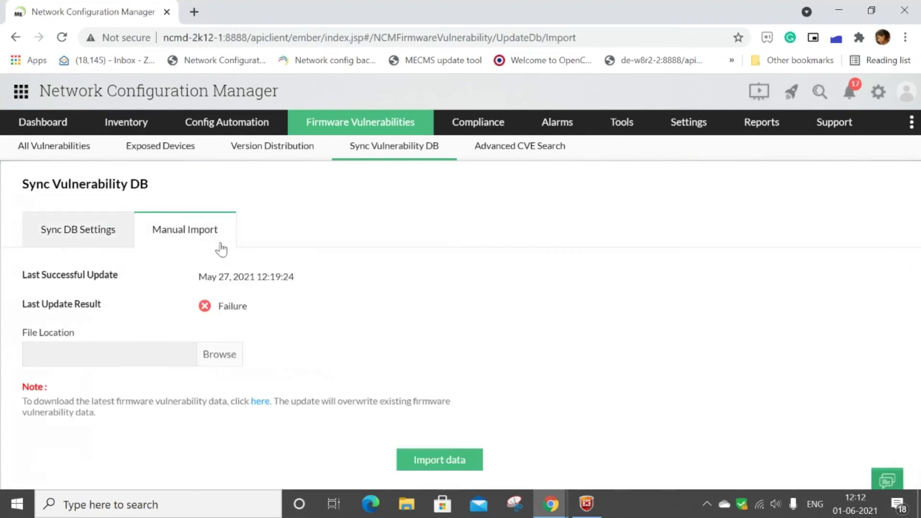
left_click(167, 363)
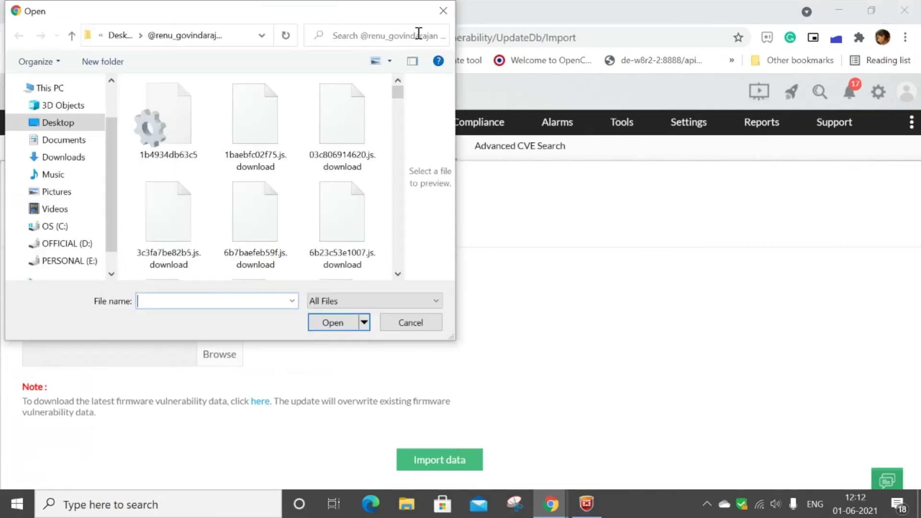
left_click(442, 13)
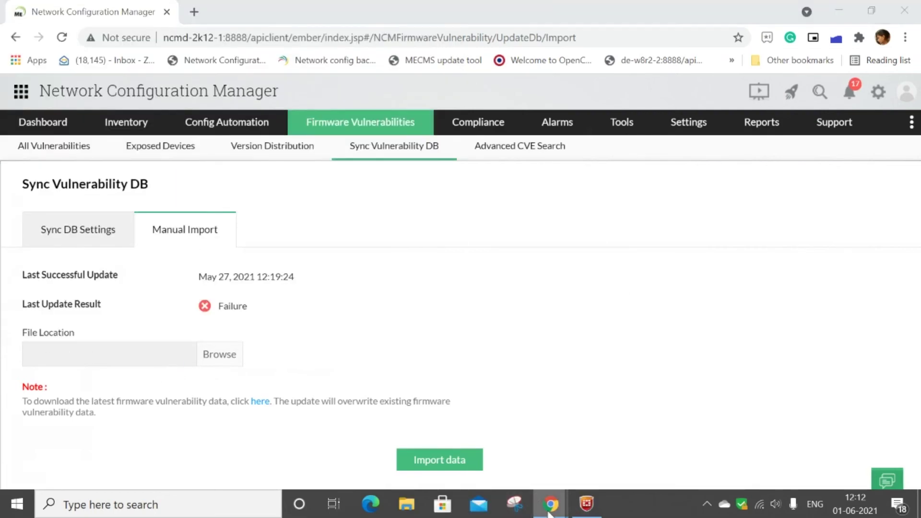
Switch to the presentation and advance past the Firmware Vulnerability DB sync slide to the Disaster recovery slide
mouse_move(550, 513)
left_click(473, 446)
key("Right")
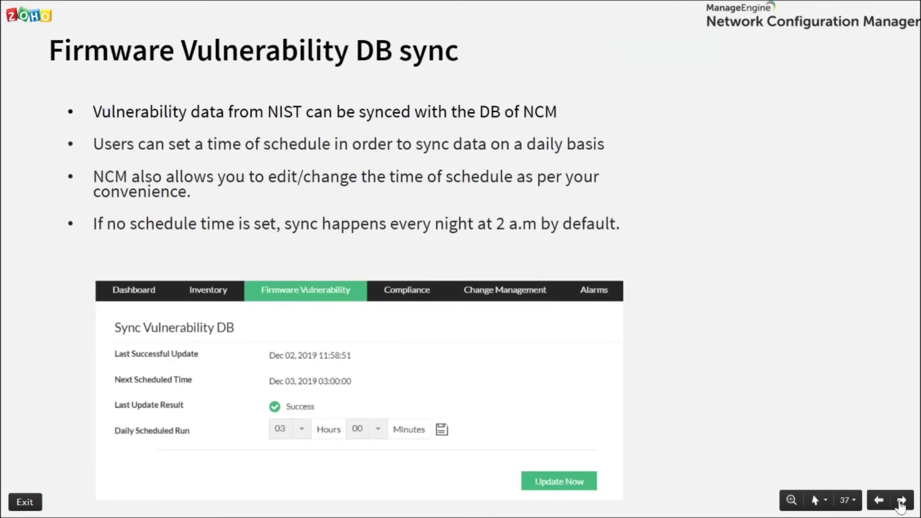
left_click(901, 501)
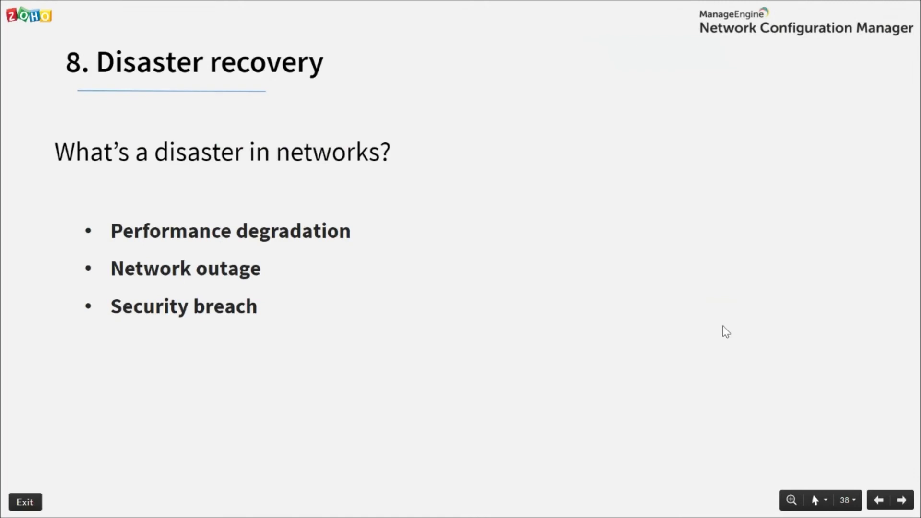
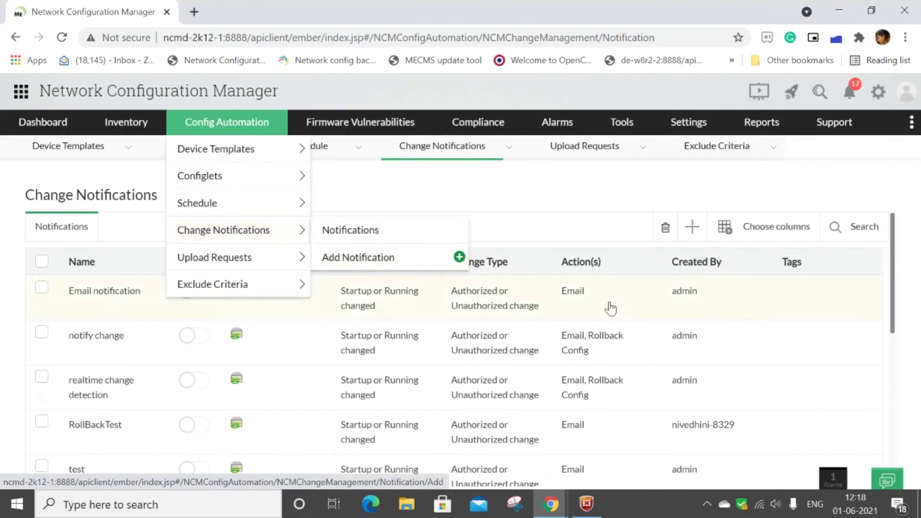
Look through the existing change notifications and start a new one named "email notif 111"
scroll(472, 374, "down", 3)
scroll(473, 373, "down", 3)
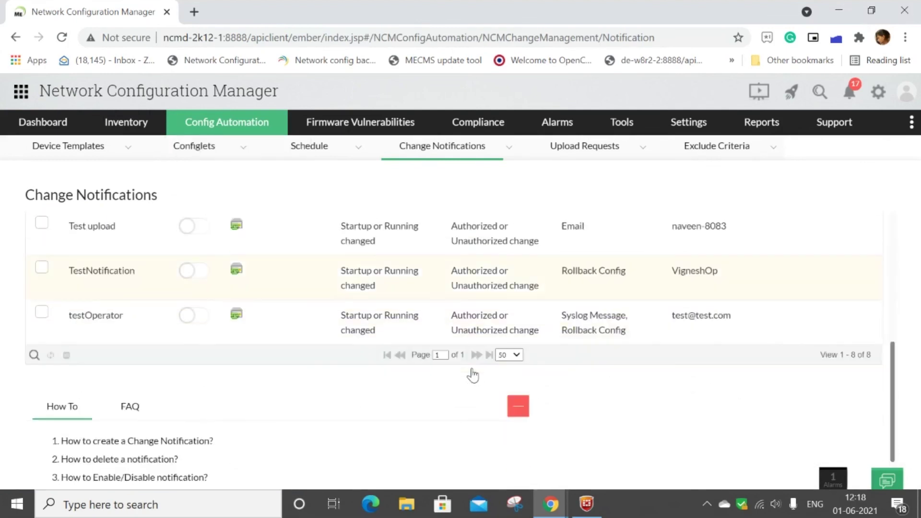
scroll(473, 376, "up", 5)
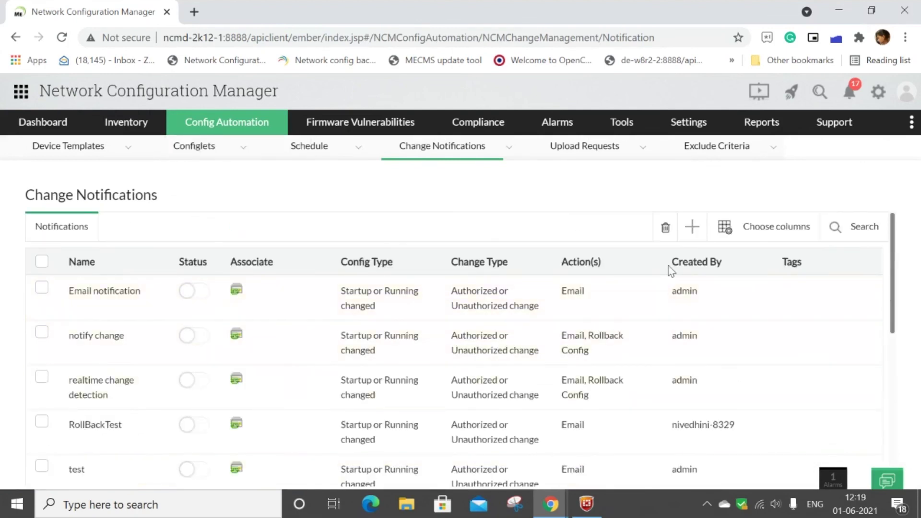
left_click(696, 234)
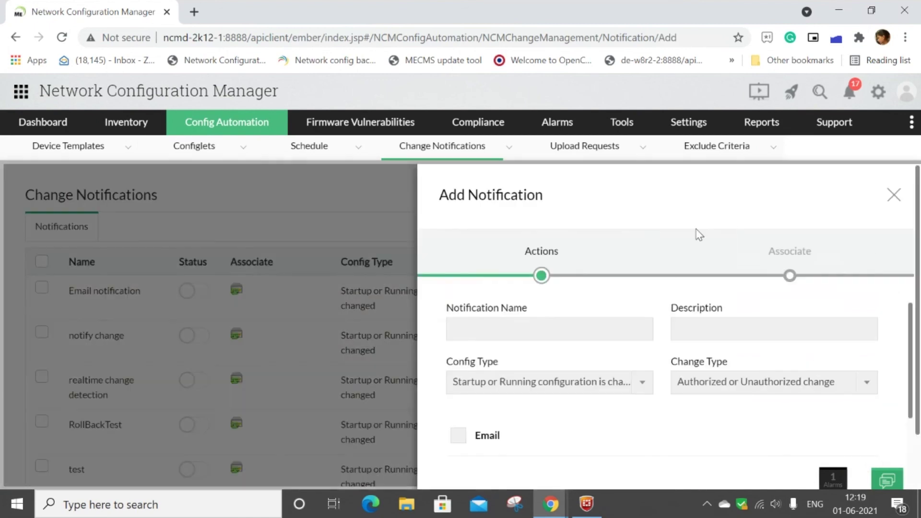
left_click(565, 326)
type("email notif 111")
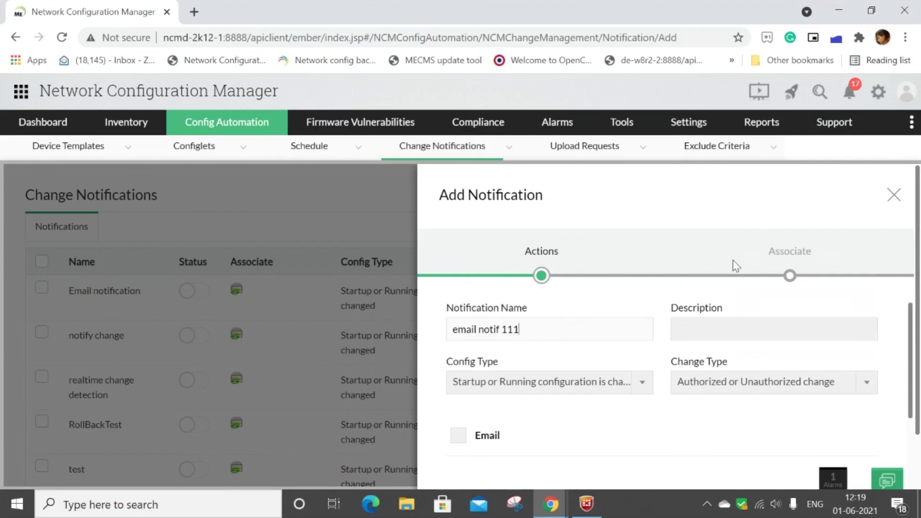
Give the notification the description "test" and the config type "Startup or Running configuration is changed"
left_click(711, 335)
left_click(724, 385)
key("BackSpace")
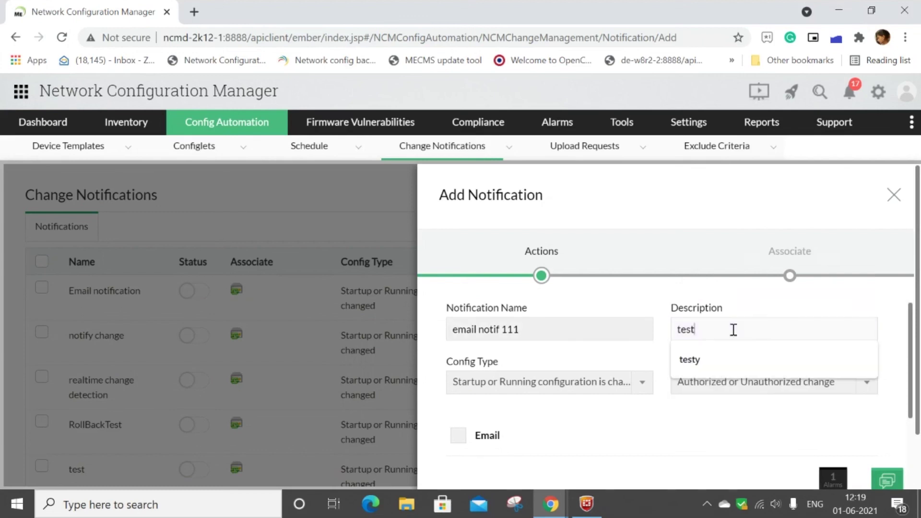
left_click(741, 430)
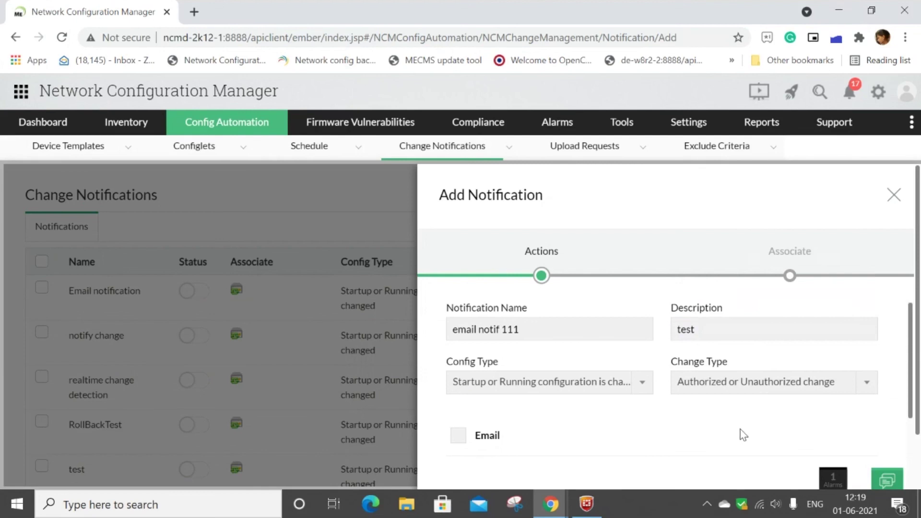
left_click(626, 383)
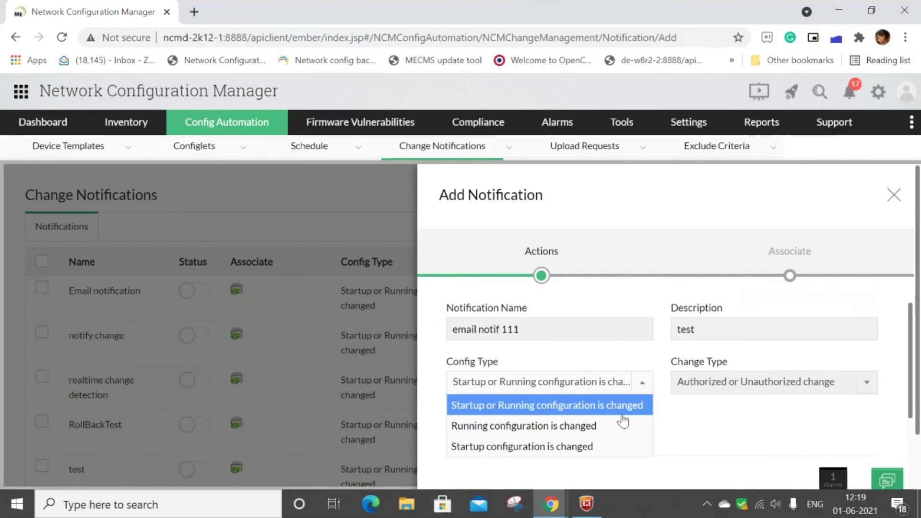
left_click(606, 408)
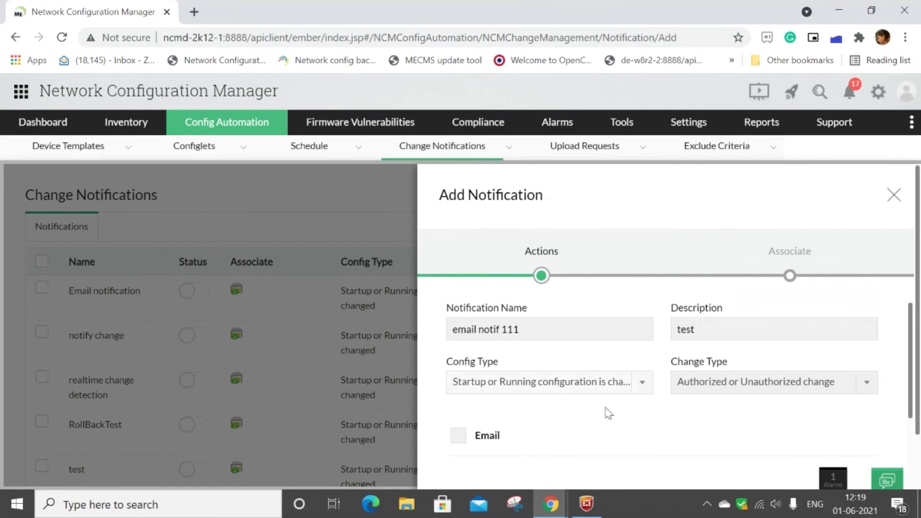
Enable the Email action for the notification and review its recipient, subject and message fields
scroll(779, 386, "down", 1)
scroll(749, 374, "up", 1)
scroll(547, 415, "down", 1)
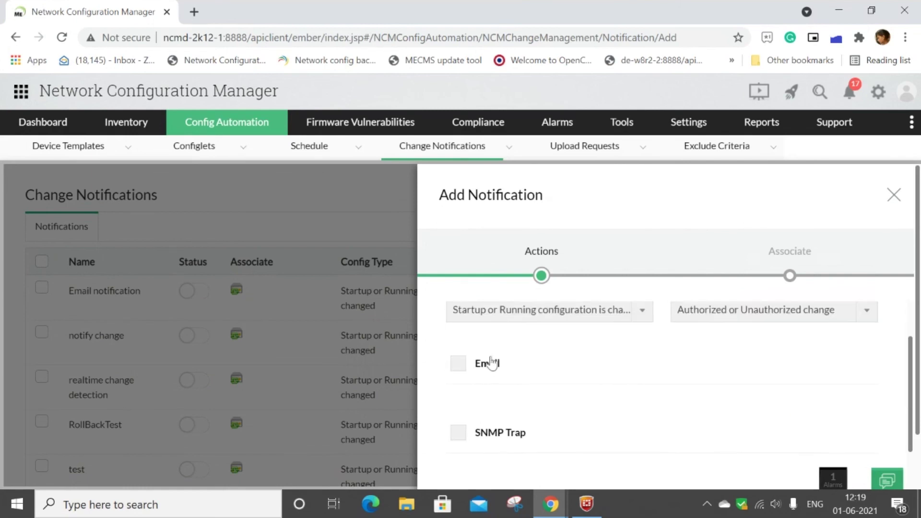
left_click(487, 365)
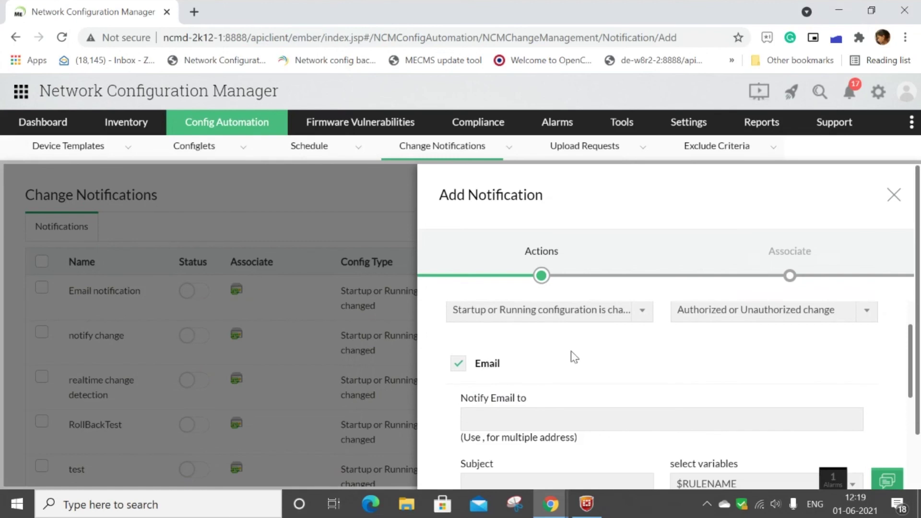
scroll(571, 354, "down", 1)
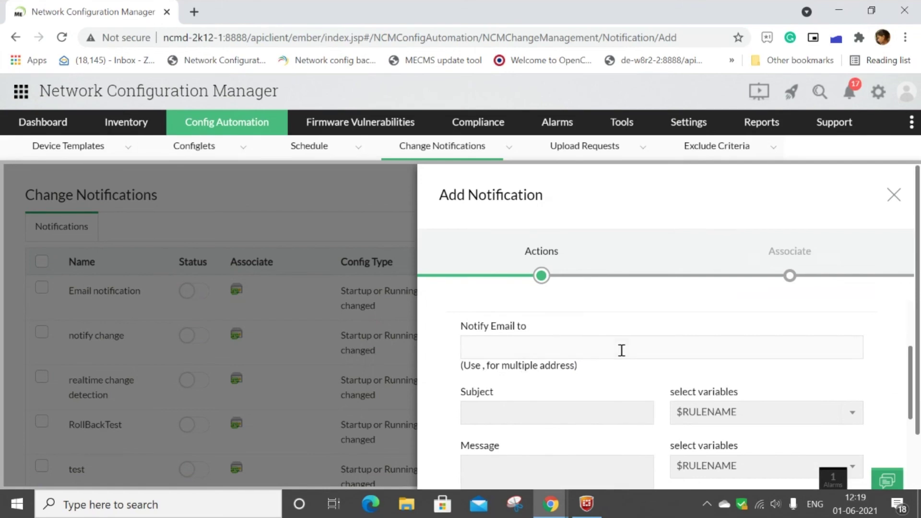
scroll(621, 350, "down", 1)
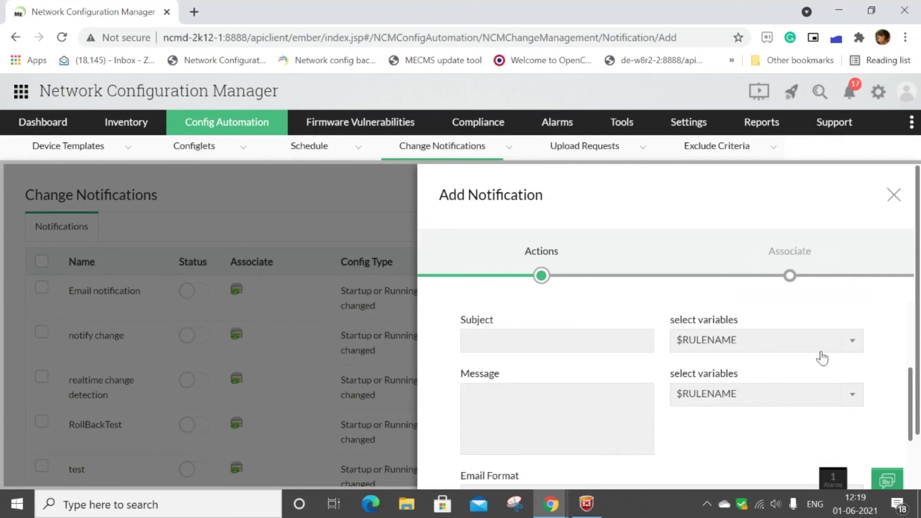
View the variables available for the email subject without choosing another, and disable the Email action
left_click(808, 346)
left_click(811, 347)
left_click(811, 347)
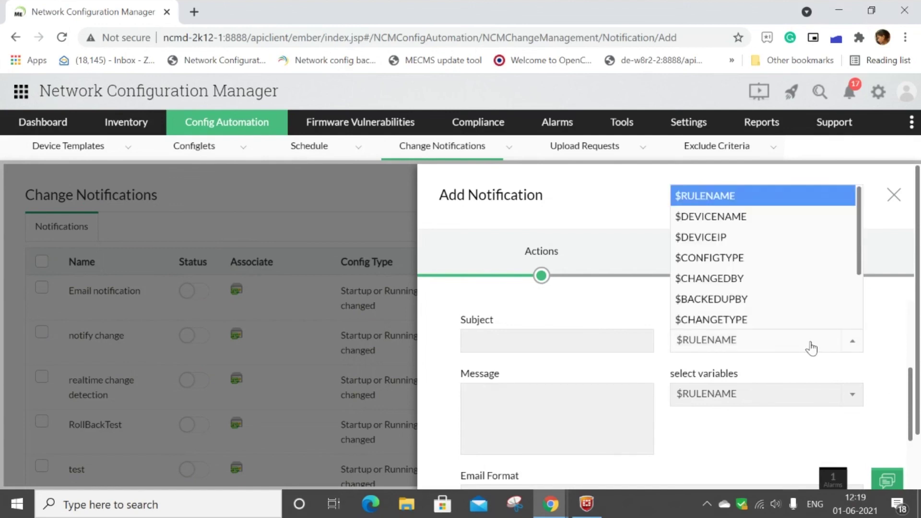
scroll(804, 269, "down", 2)
scroll(790, 320, "up", 2)
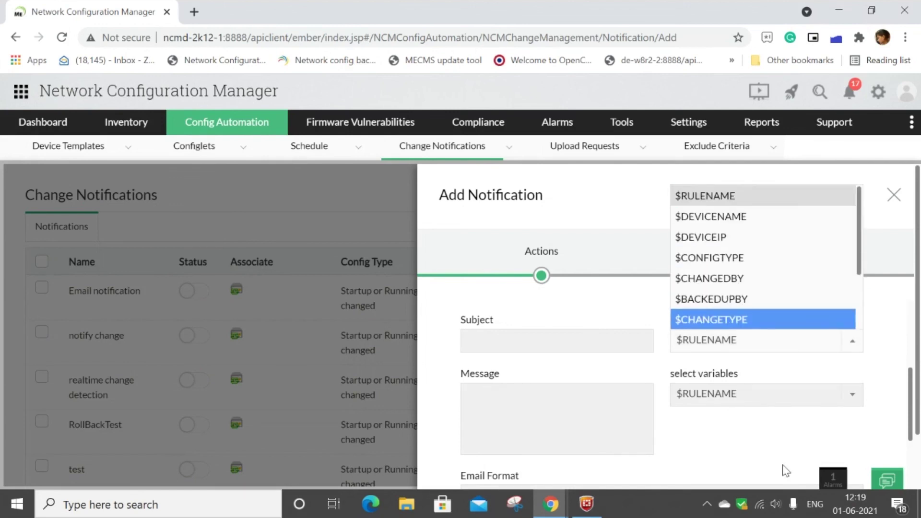
left_click(783, 465)
scroll(768, 427, "down", 1)
scroll(763, 425, "up", 2)
scroll(672, 393, "up", 2)
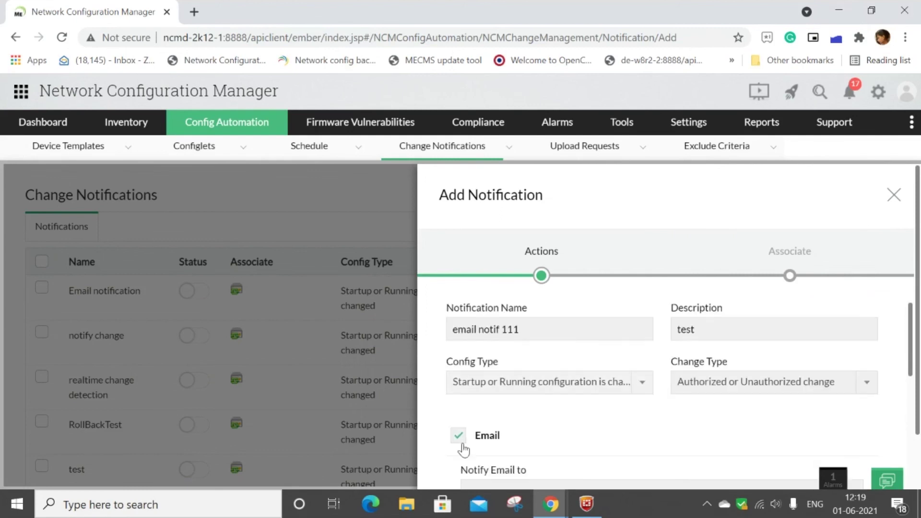
left_click(458, 437)
Enable the SNMP Trap action, review its host, destination port and community settings, and disable it again
scroll(495, 413, "down", 1)
left_click(468, 440)
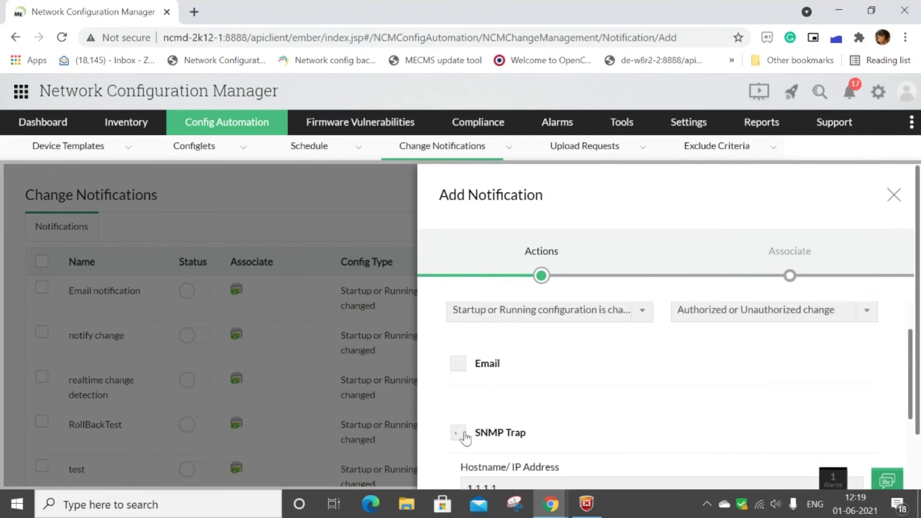
scroll(545, 413, "down", 3)
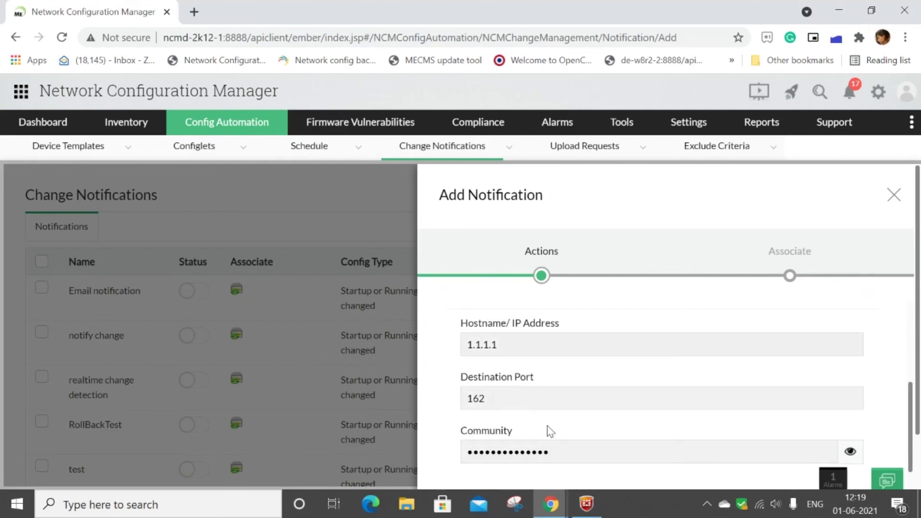
scroll(671, 434, "down", 2)
scroll(448, 336, "up", 5)
left_click(475, 430)
Enable the Syslog action, view its host and destination port fields, and disable it again
scroll(548, 409, "down", 4)
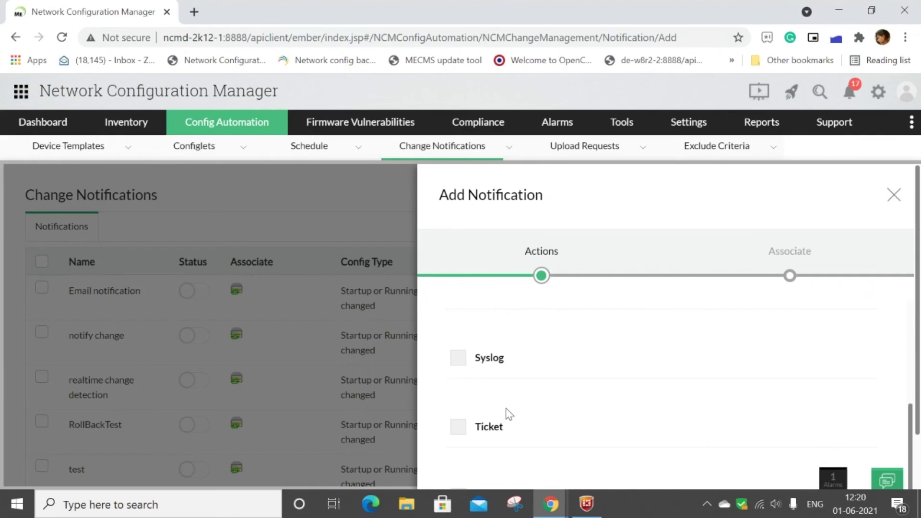
left_click(458, 364)
scroll(741, 362, "down", 2)
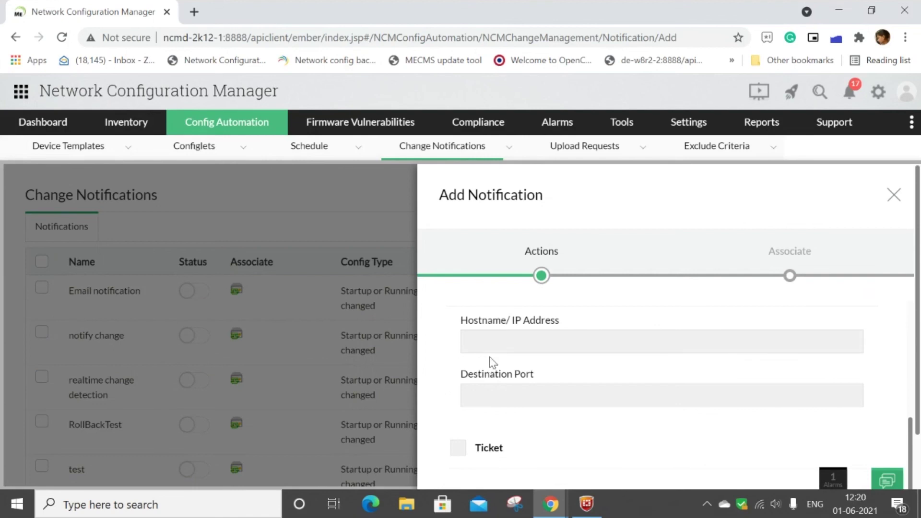
scroll(489, 364, "up", 2)
left_click(463, 362)
Enable the Ticket action, review its recipient, message and email format settings, and disable it again
scroll(520, 385, "down", 2)
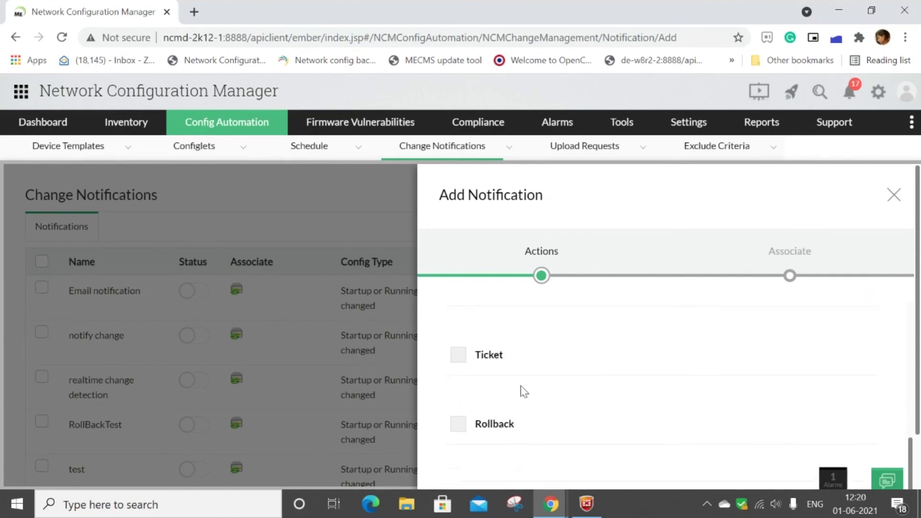
left_click(468, 359)
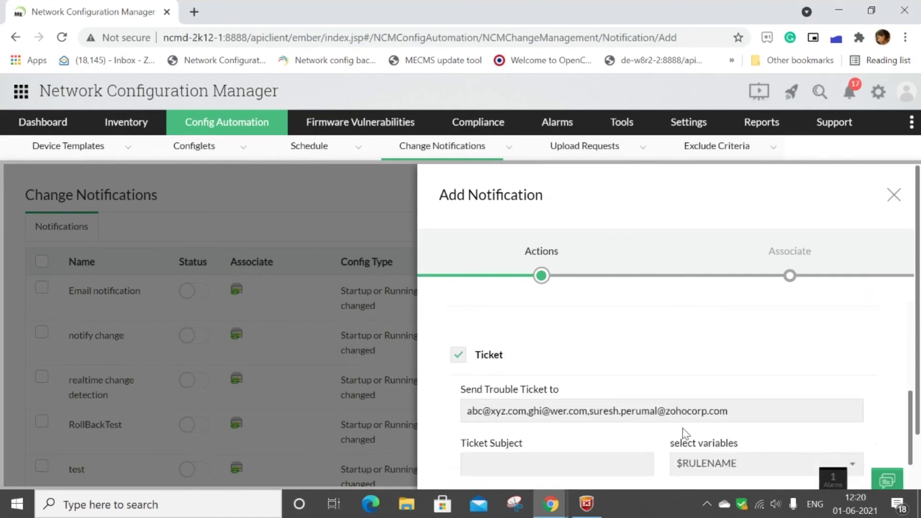
scroll(685, 433, "down", 4)
scroll(681, 423, "down", 2)
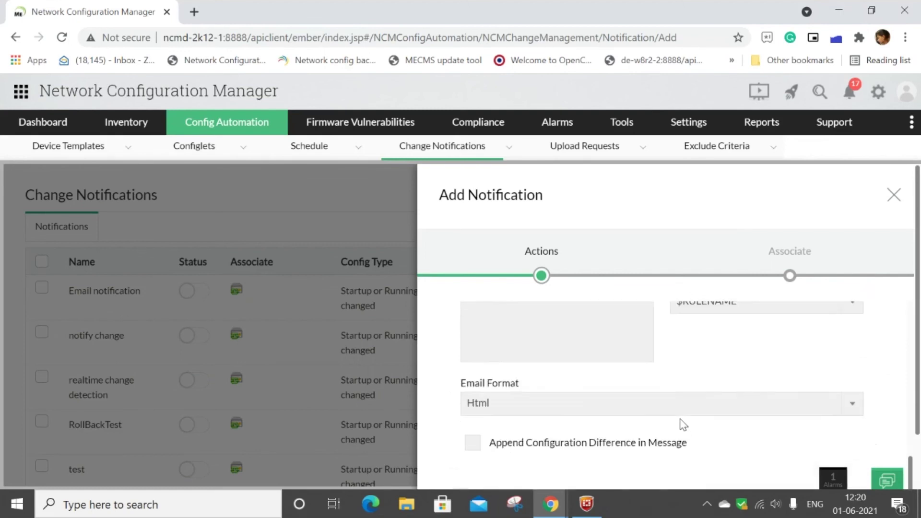
scroll(681, 408, "up", 4)
scroll(480, 350, "up", 2)
left_click(470, 363)
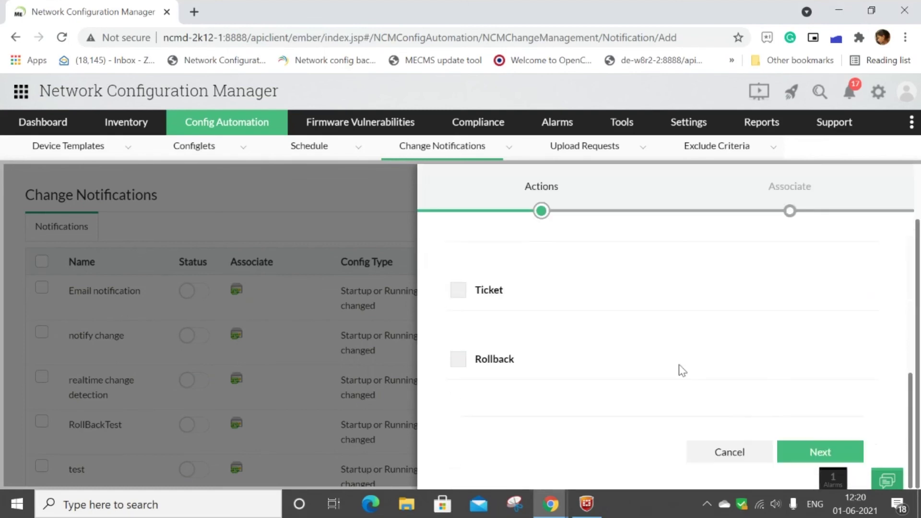
Enable the Rollback action with "Rollback to previous version" and proceed to the device association stage
left_click(502, 371)
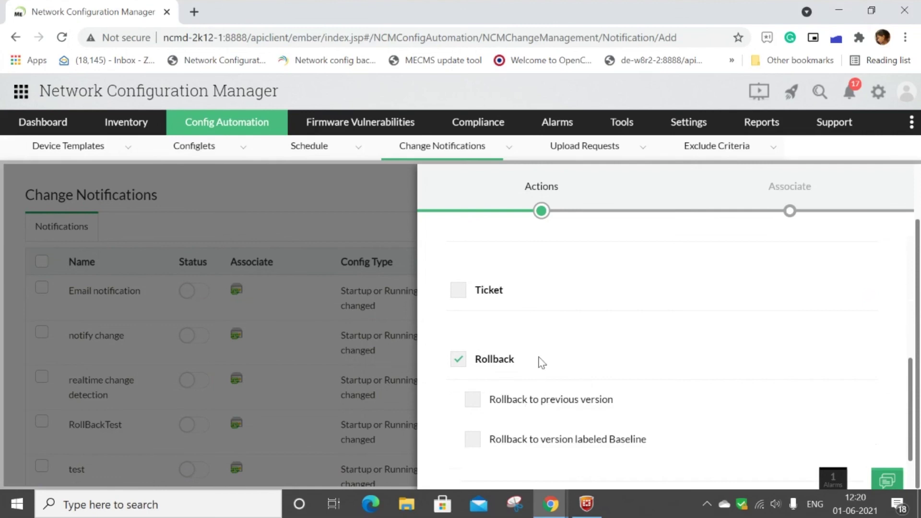
left_click(504, 368)
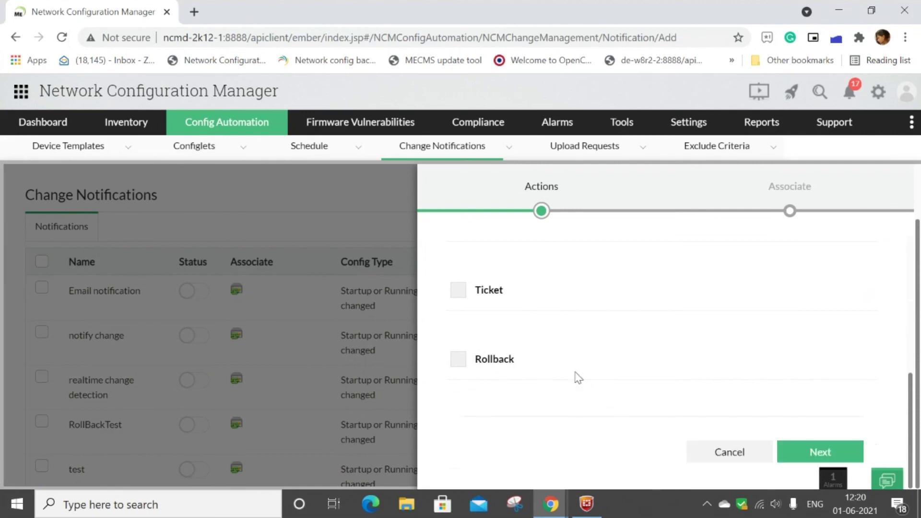
left_click(488, 362)
left_click(474, 399)
scroll(648, 405, "down", 2)
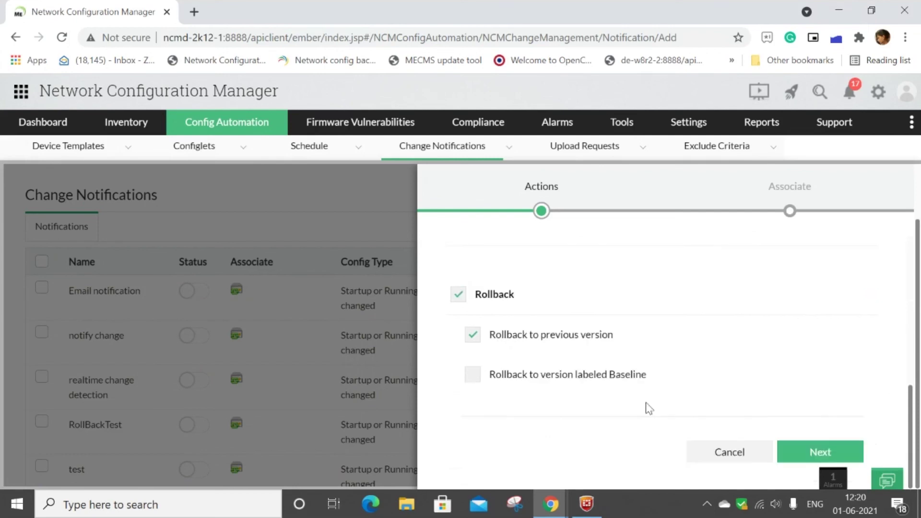
left_click(801, 461)
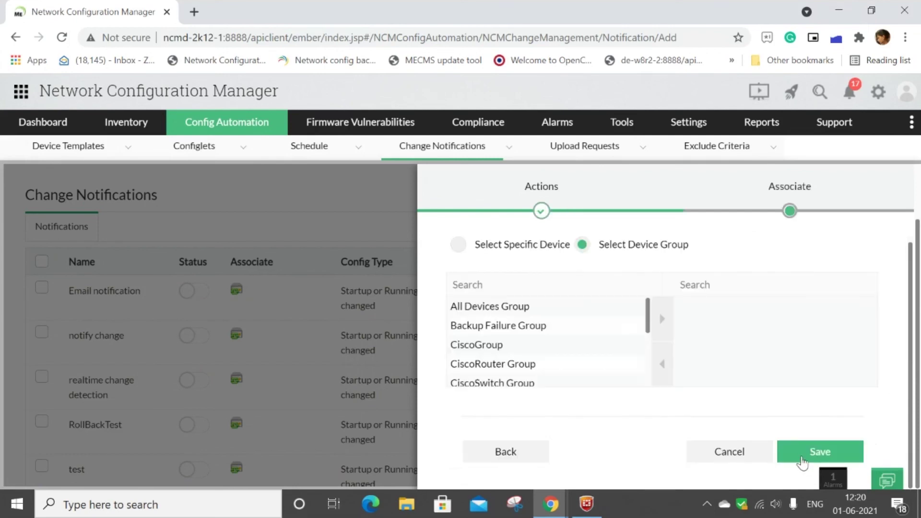
Add CiscoGroup and Backup Failure Group to the device groups associated with the notification
left_click(493, 331)
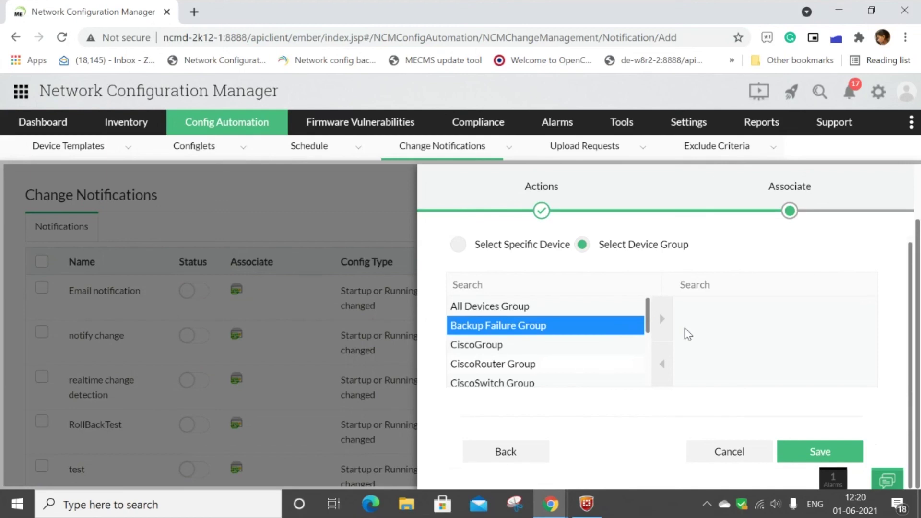
left_click(560, 353)
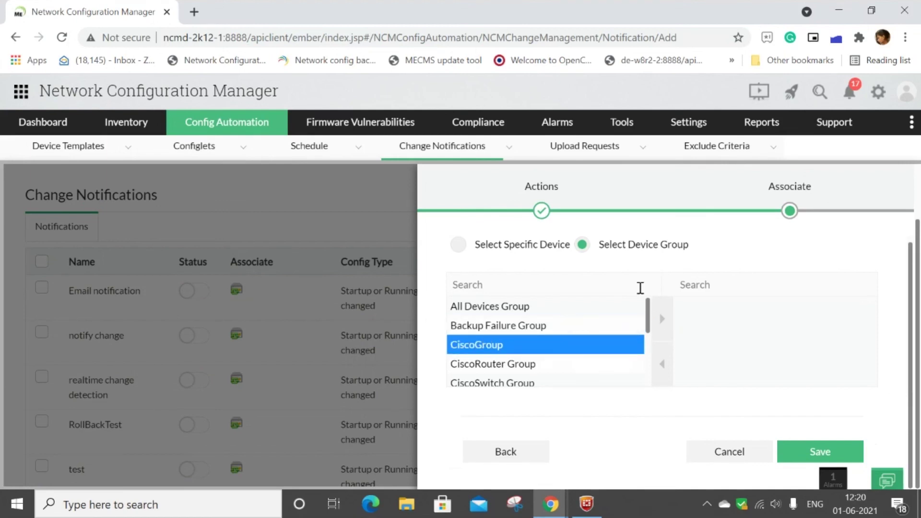
left_click(666, 327)
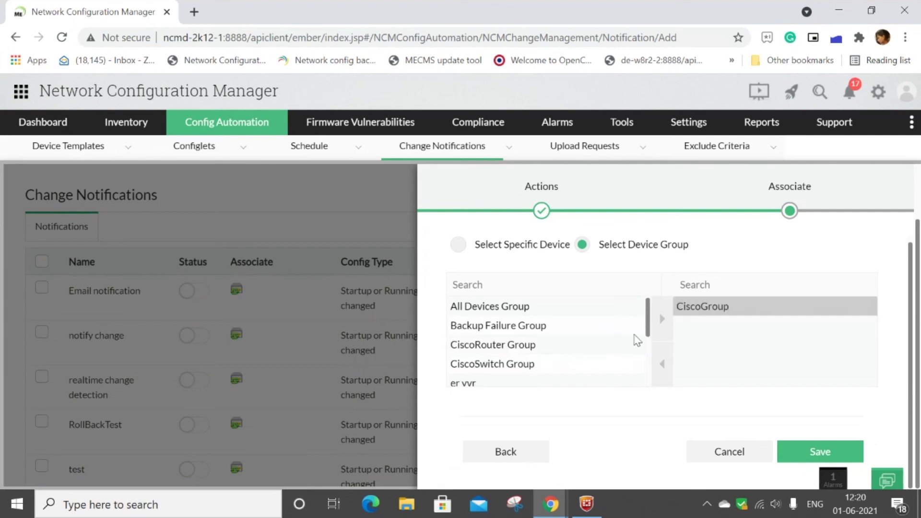
scroll(638, 340, "down", 3)
scroll(487, 353, "up", 3)
left_click(517, 325)
left_click(670, 318)
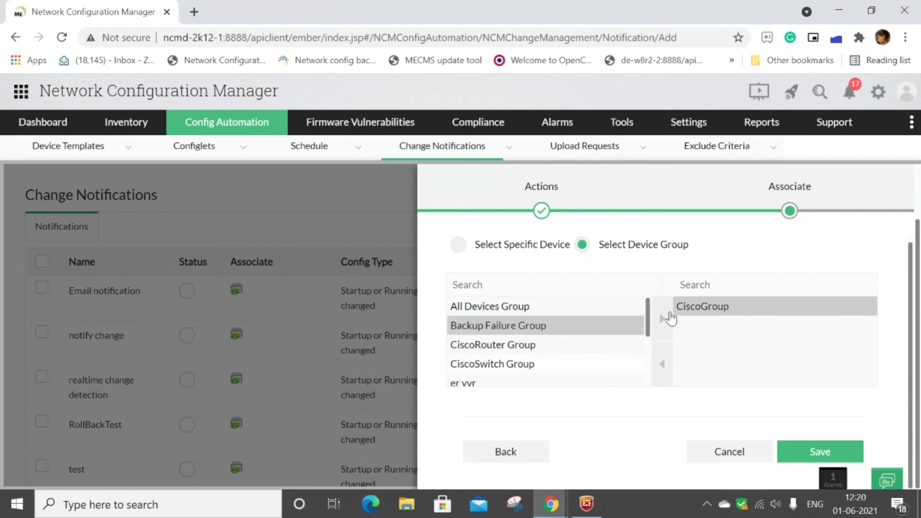
Associate the notification with the specific devices 172.21.188.51, 192.168.115.48 and 192.168.50.132 instead of device groups
left_click(461, 249)
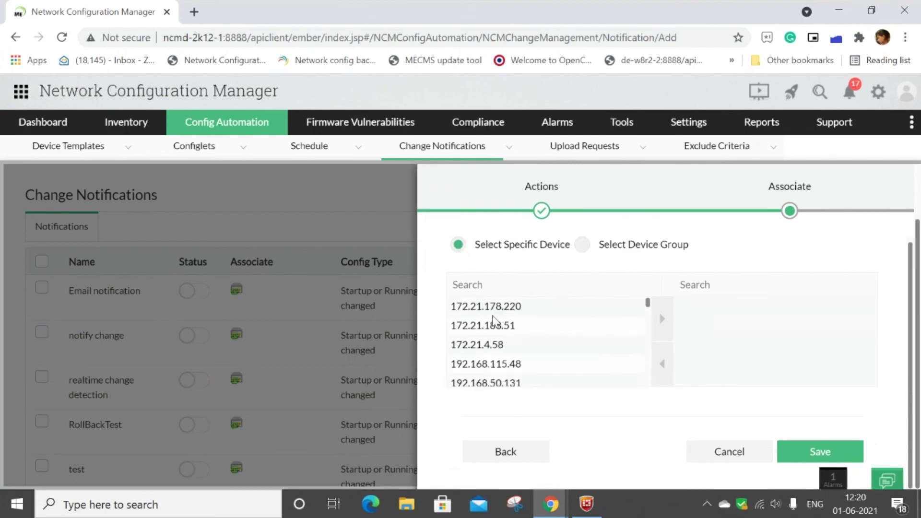
left_click(479, 326)
left_click(668, 325)
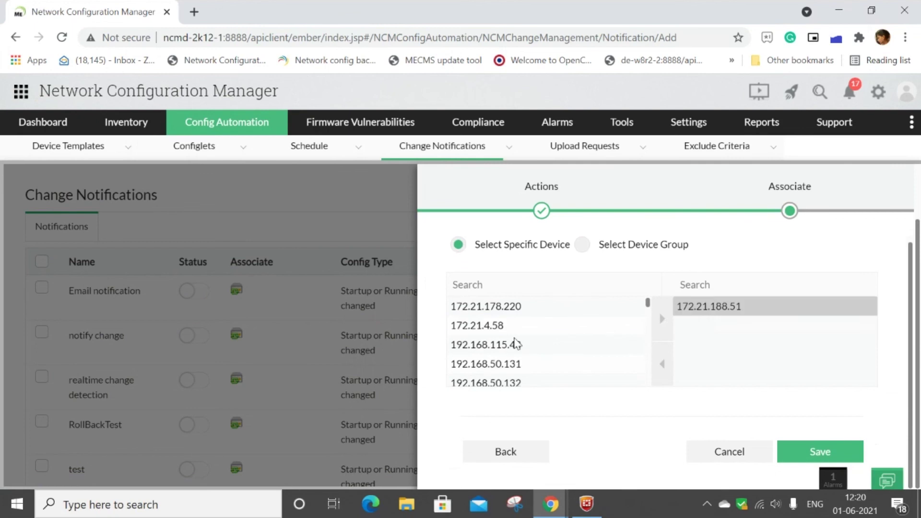
left_click(514, 344)
left_click(661, 319)
left_click(619, 360)
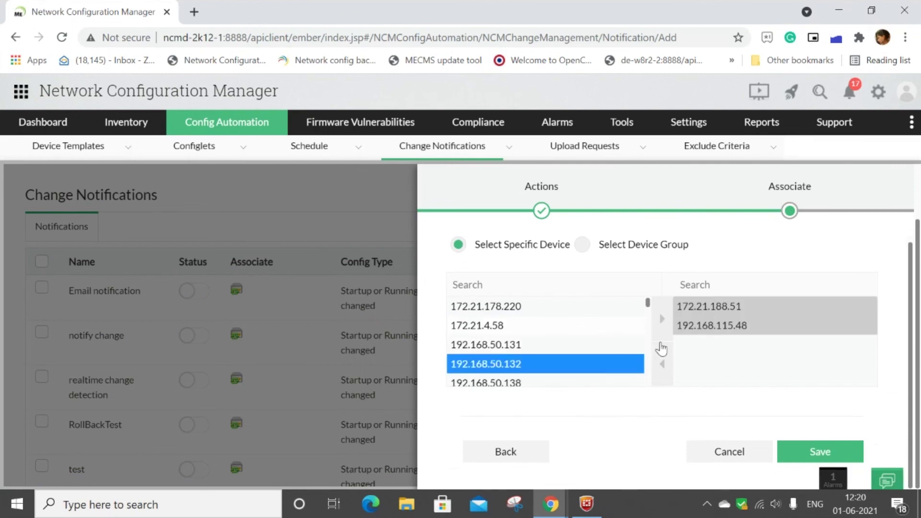
left_click(662, 321)
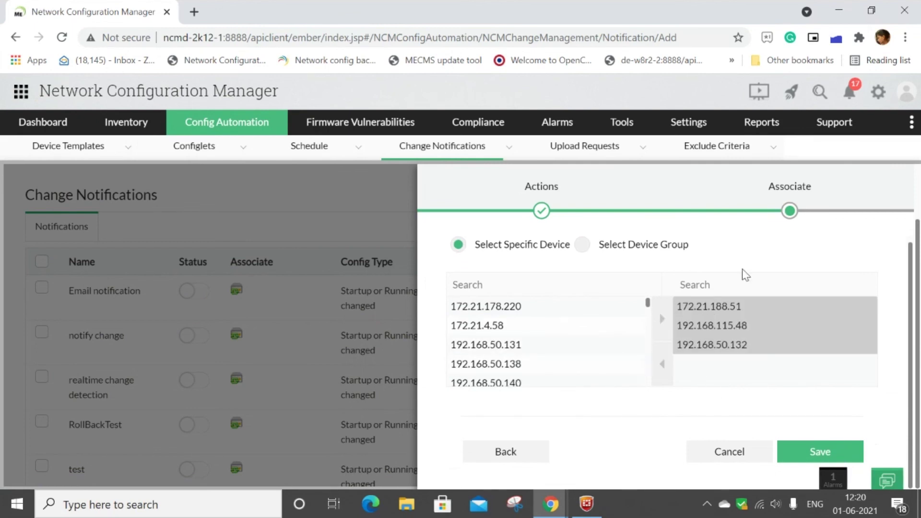
Discard the new change notification and switch to the training presentation to show the Export config slide
left_click(762, 455)
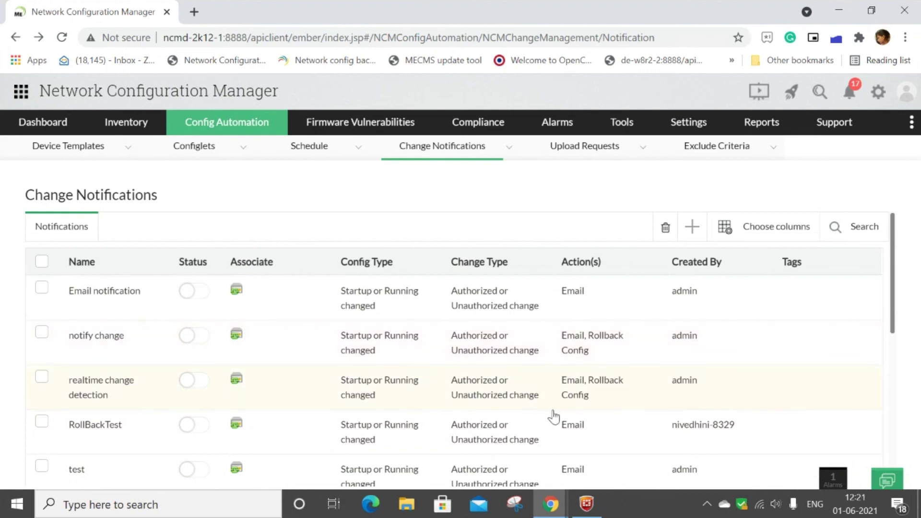
mouse_move(549, 501)
left_click(511, 469)
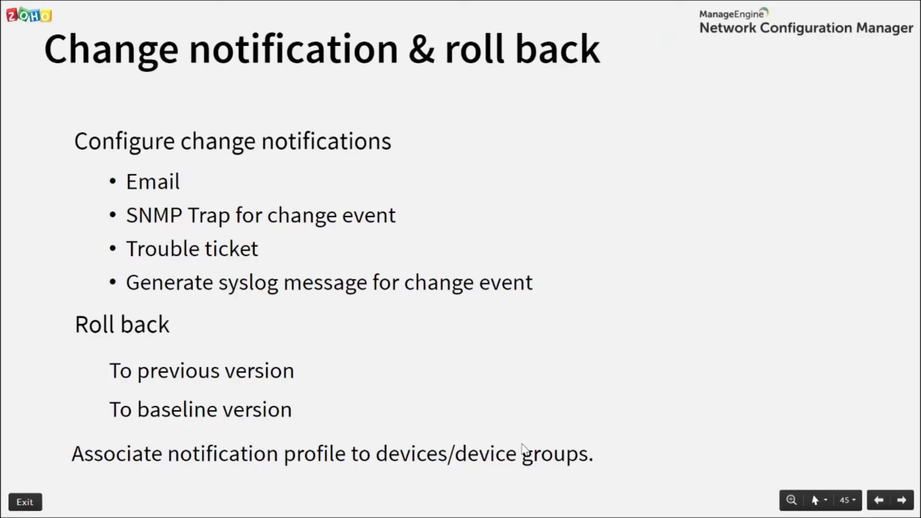
key("Right")
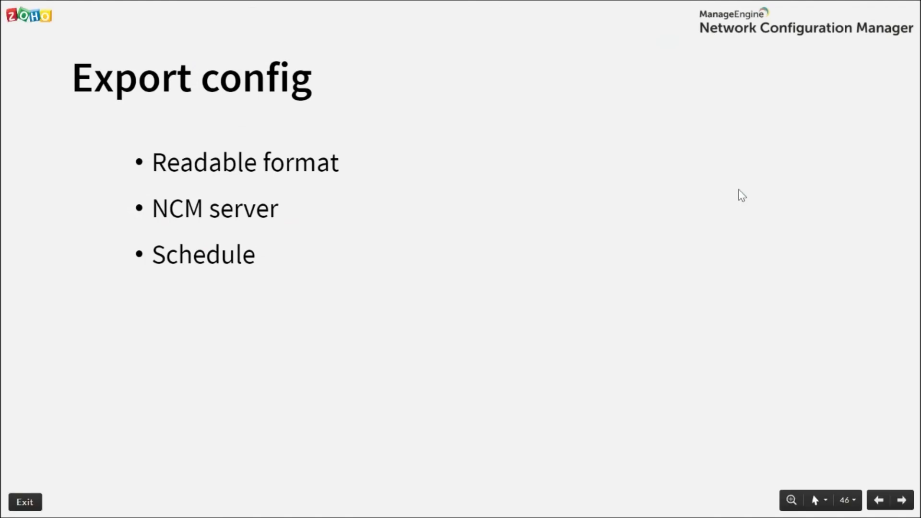
Switch back to Network Configuration Manager and open the Export Configuration page of the global settings
key("alt+Tab")
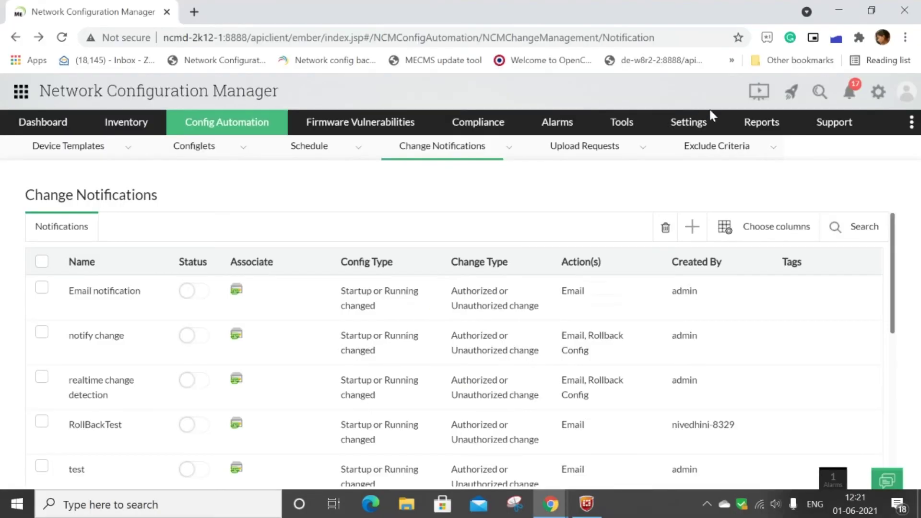
mouse_move(707, 124)
mouse_move(709, 289)
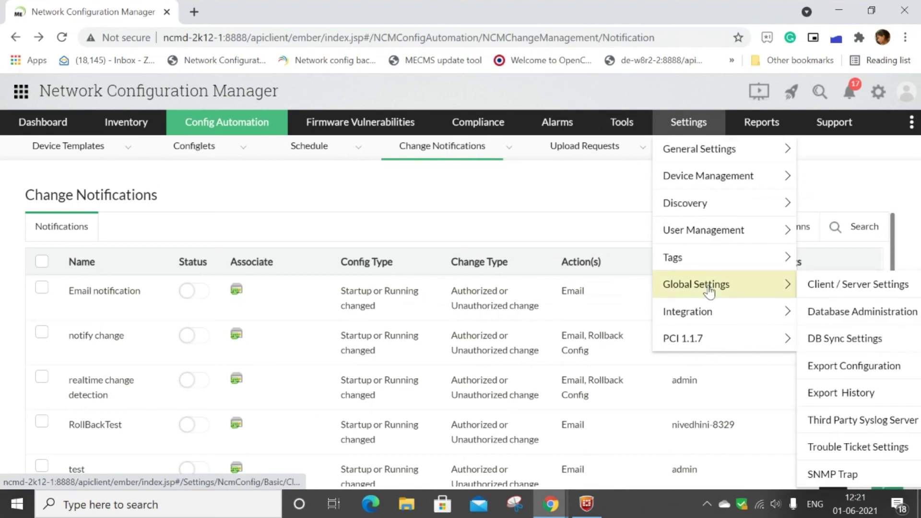
left_click(853, 368)
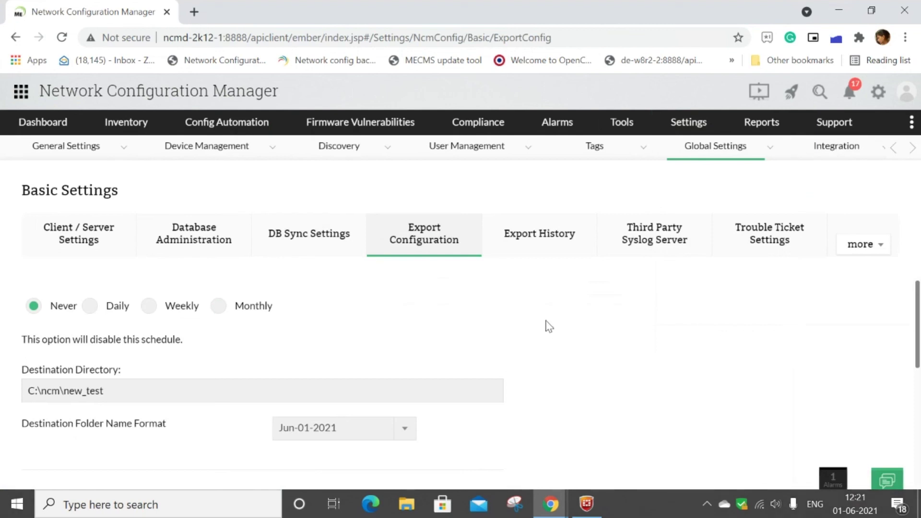
scroll(542, 325, "down", 2)
scroll(549, 322, "up", 2)
Review the Daily export schedule options and reset the schedule to Never
left_click(90, 307)
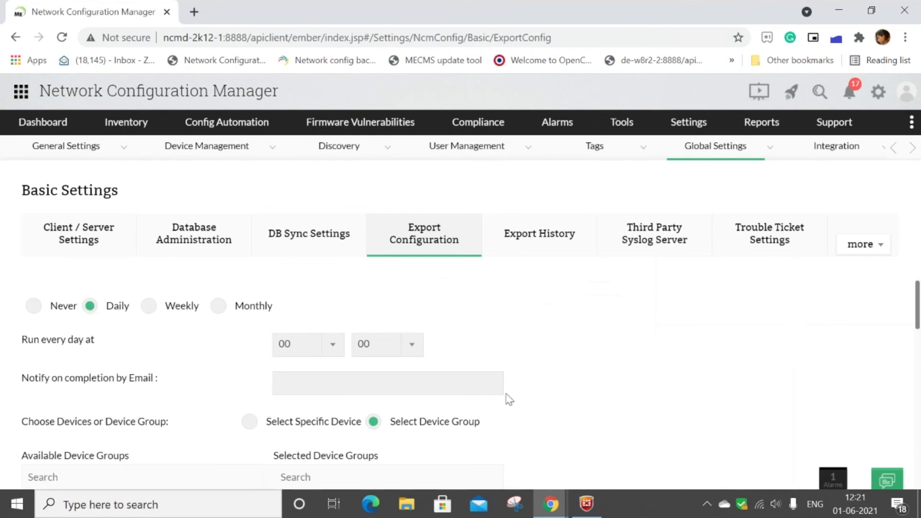
scroll(494, 393, "down", 2)
scroll(379, 326, "up", 2)
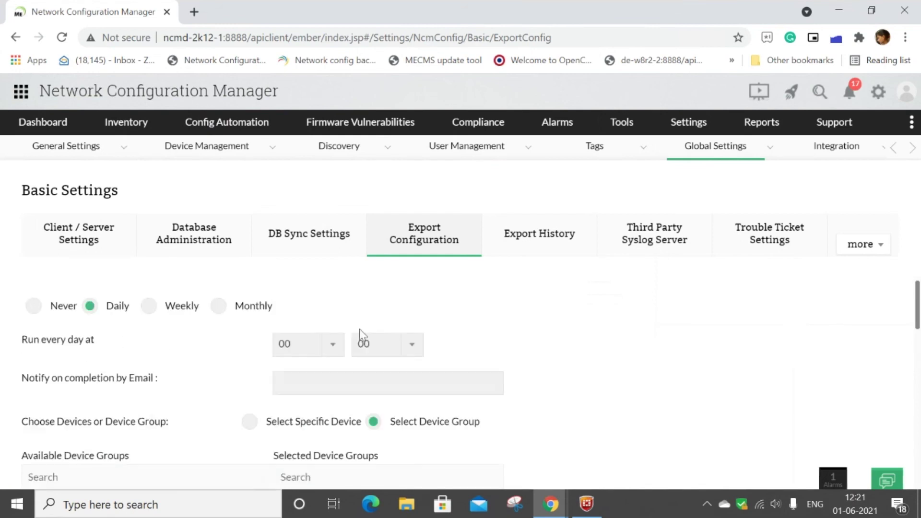
left_click(33, 307)
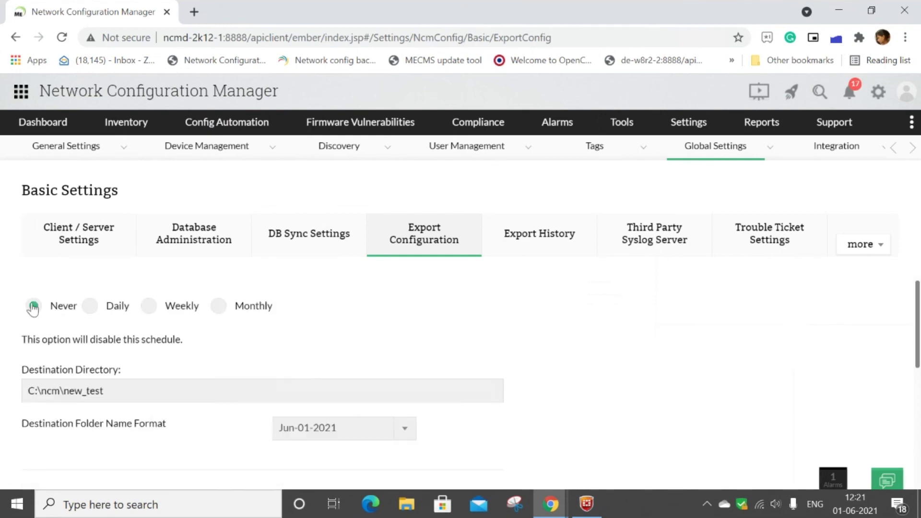
Choose the Monthly export schedule and add Backup Failure Group and the group just above new_testing to the selected device groups
left_click(224, 316)
scroll(575, 382, "down", 2)
scroll(569, 382, "down", 2)
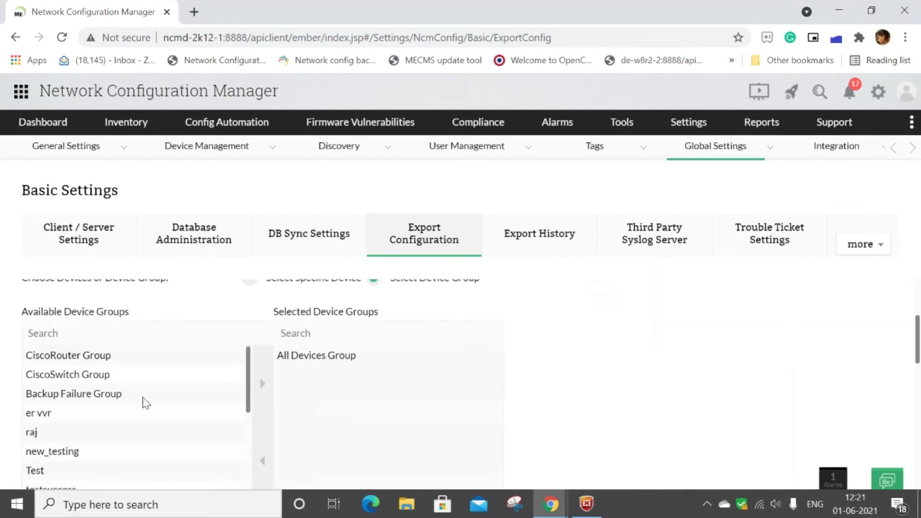
left_click(144, 391)
left_click(267, 376)
left_click(220, 408)
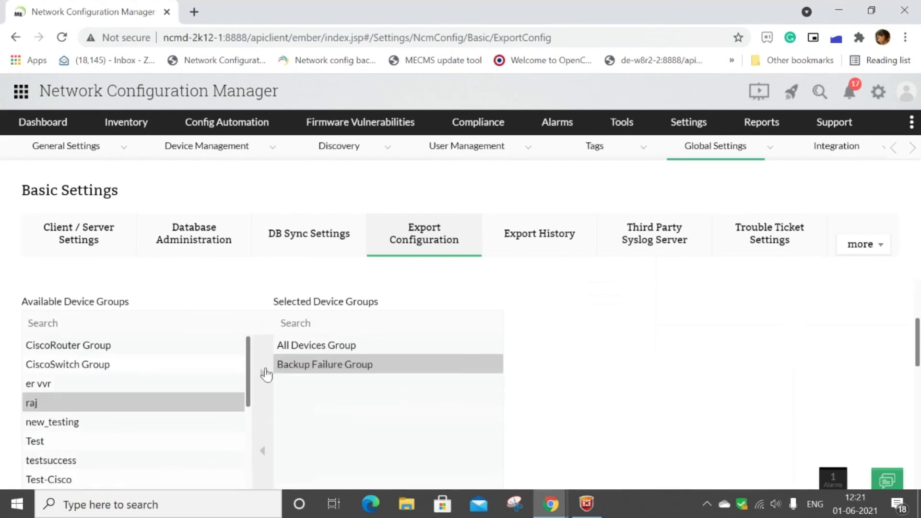
left_click(265, 377)
Examine the export's failure notification, same-folder, destination directory and folder name format options, and the notes and help below them
scroll(192, 396, "up", 3)
scroll(192, 398, "down", 3)
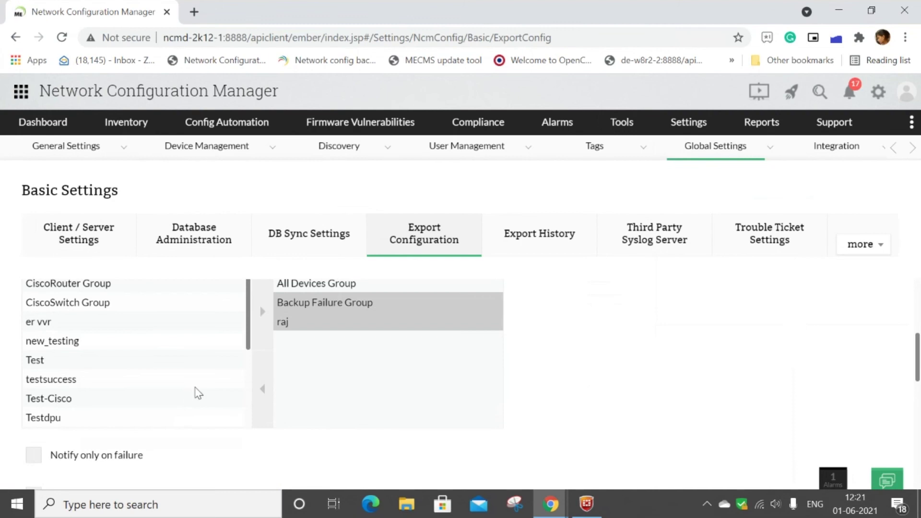
scroll(479, 411, "down", 3)
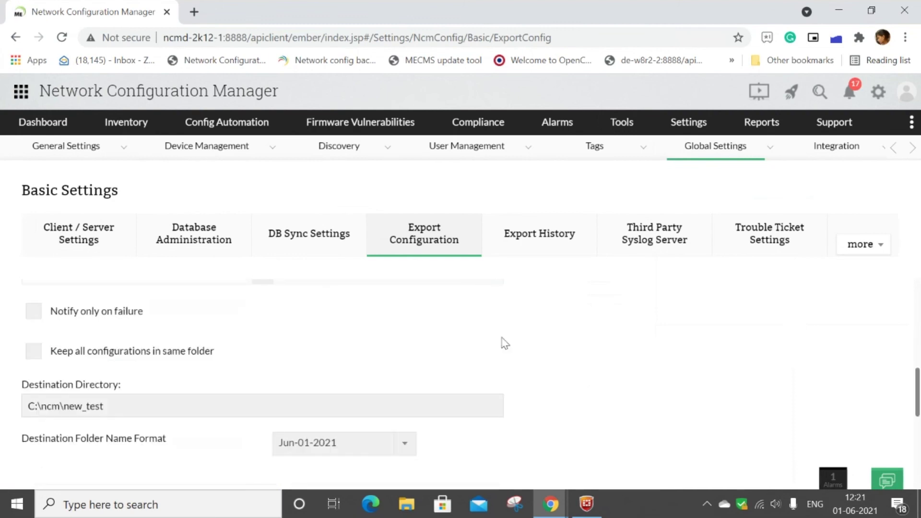
left_click(124, 403)
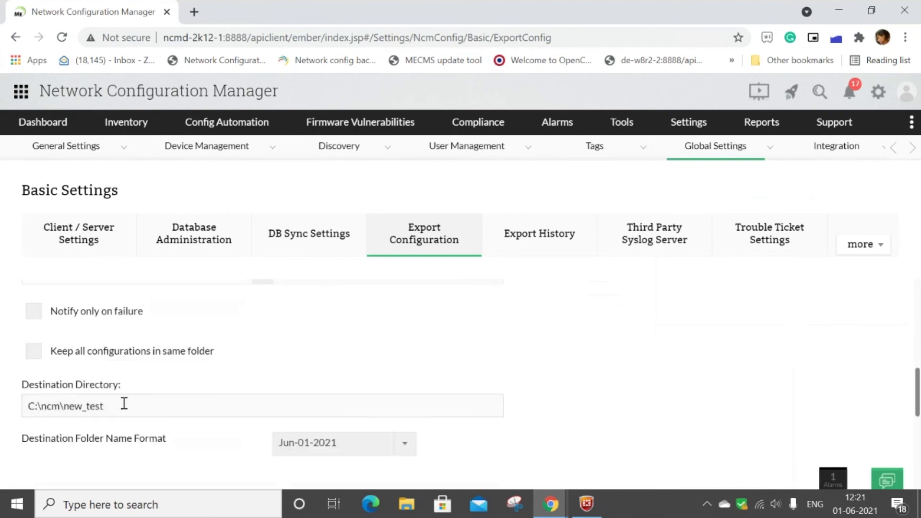
scroll(119, 382, "up", 1)
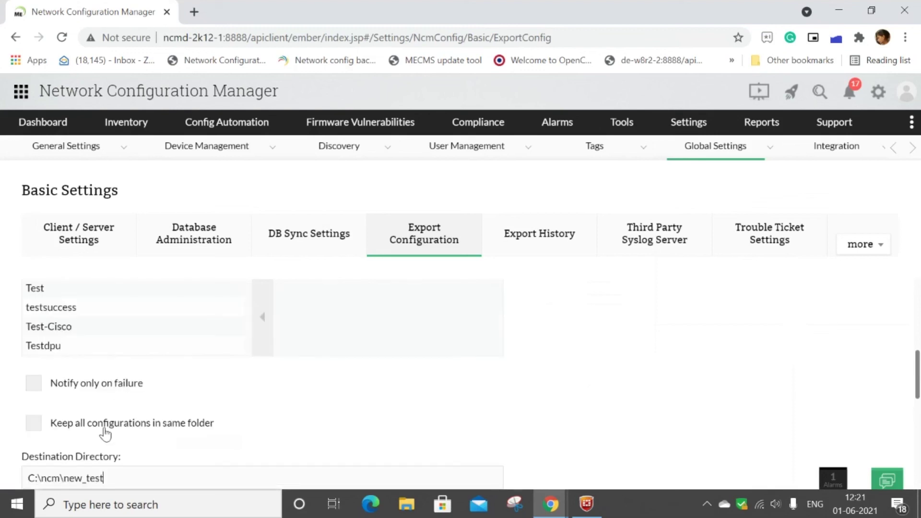
scroll(236, 388, "down", 1)
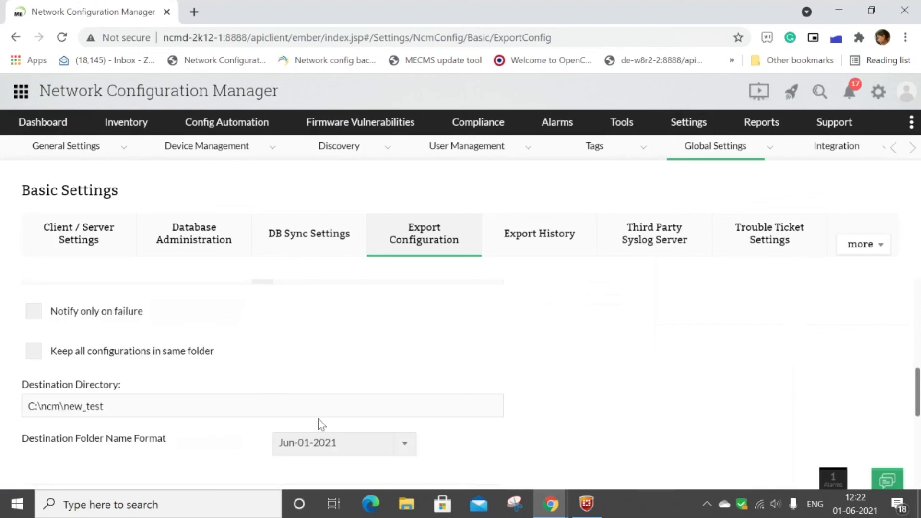
scroll(354, 456, "down", 5)
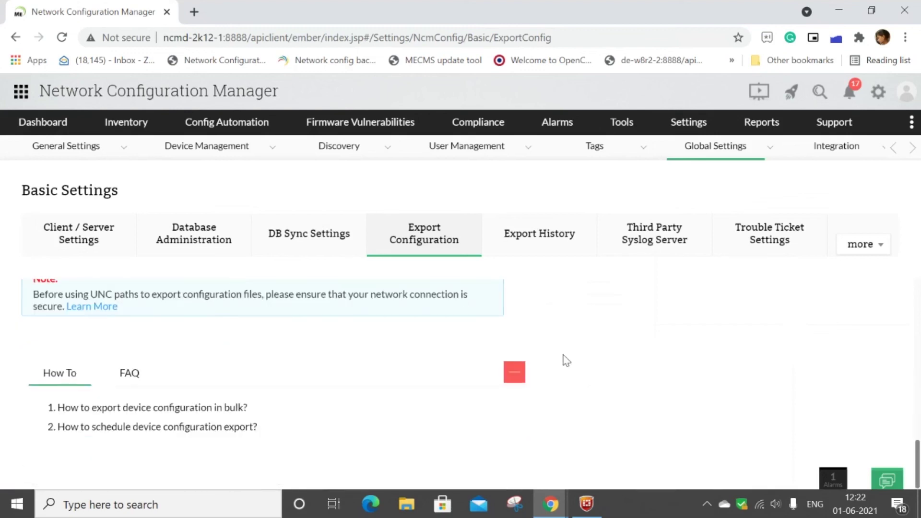
scroll(336, 455, "up", 4)
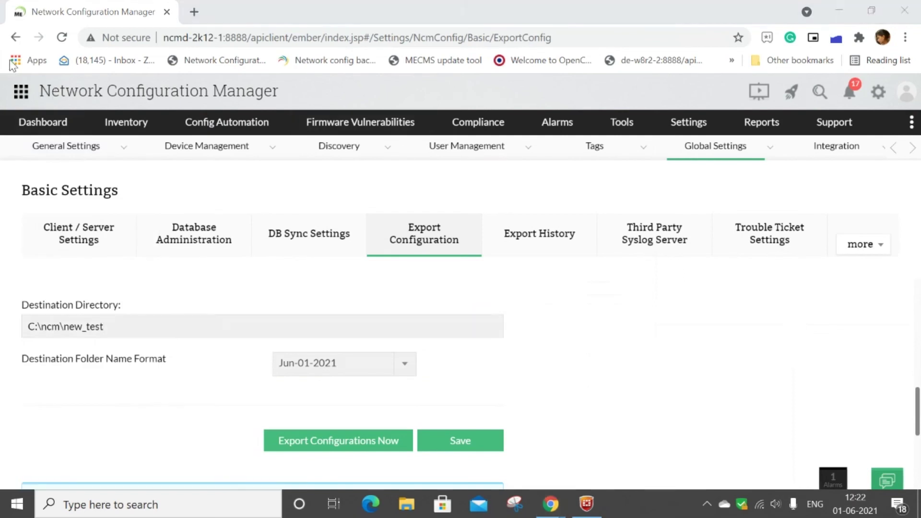
Open the inventory's device list and switch back to the Export config slide of the training presentation
left_click(126, 122)
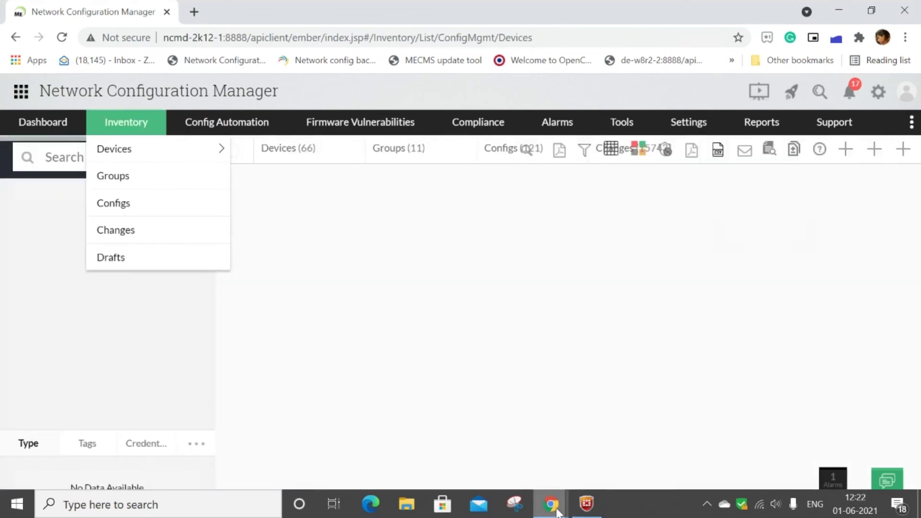
mouse_move(550, 504)
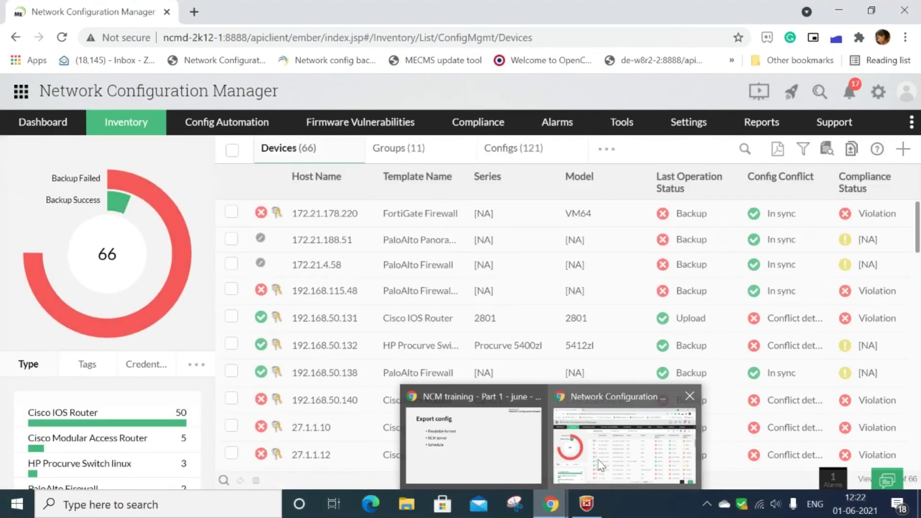
left_click(496, 465)
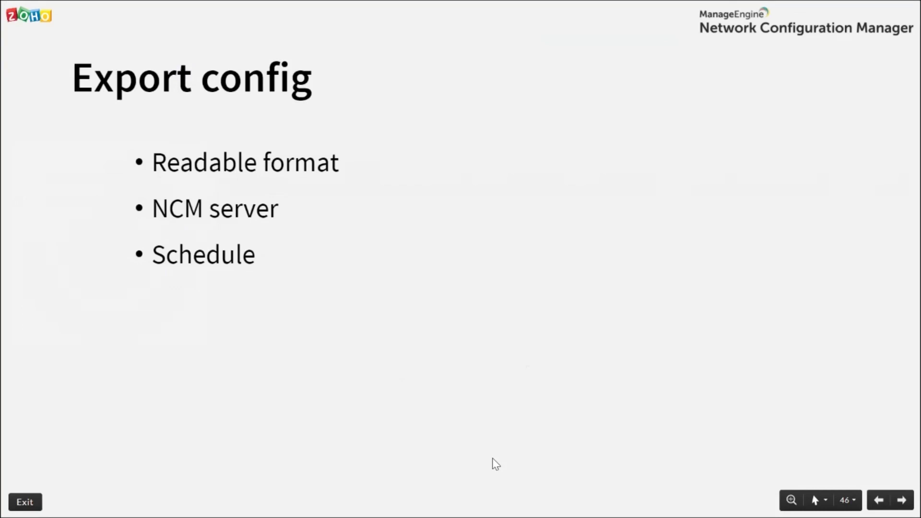